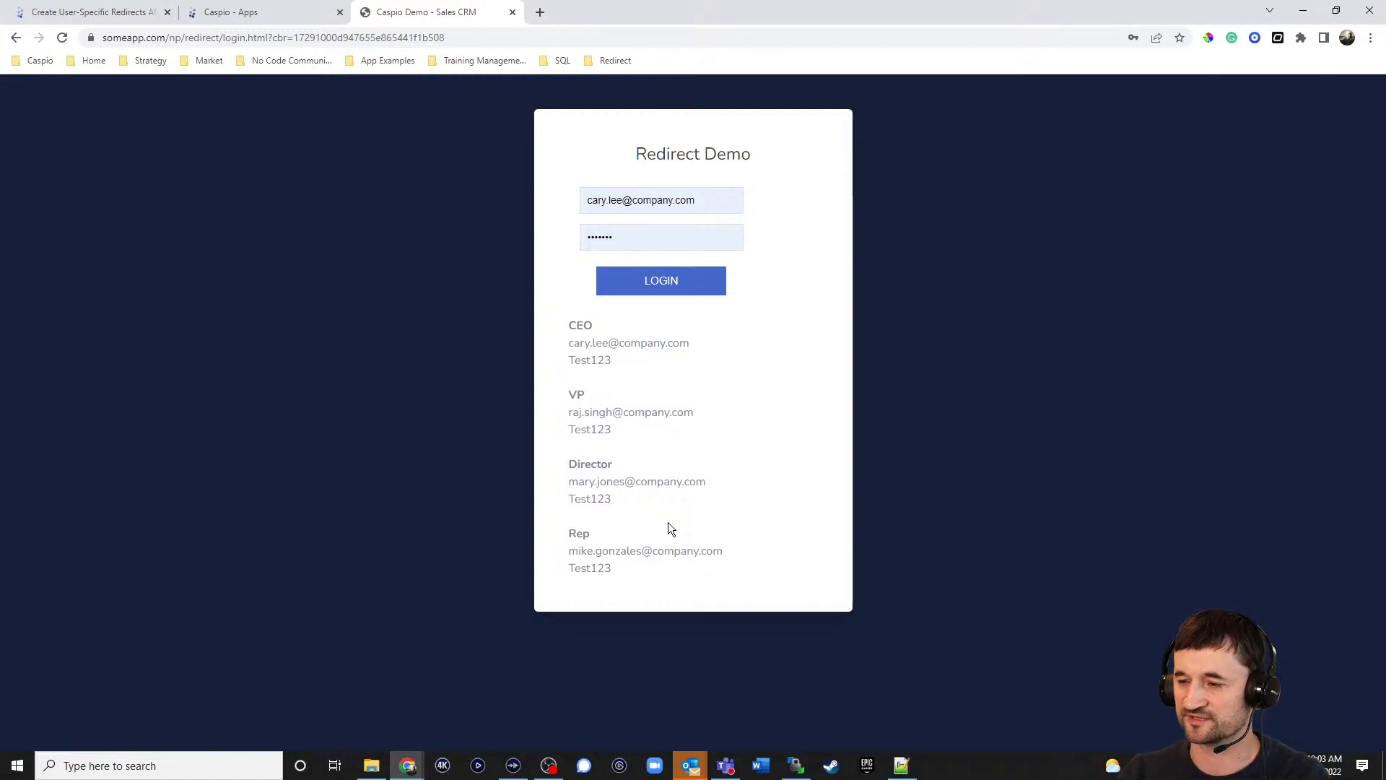
Log in as the CEO, log out of the CEO dashboard, and fill in the saved VP credentials.
click(664, 288)
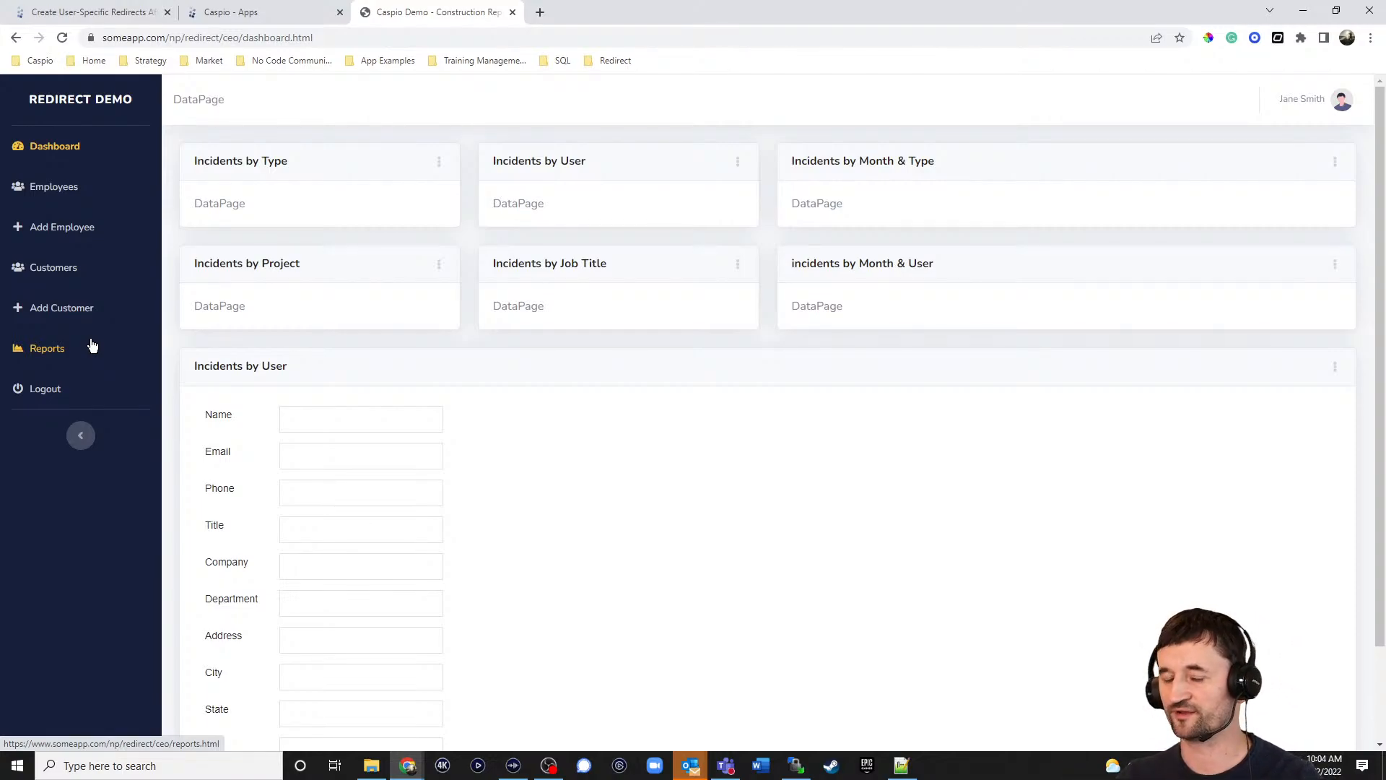
click(38, 397)
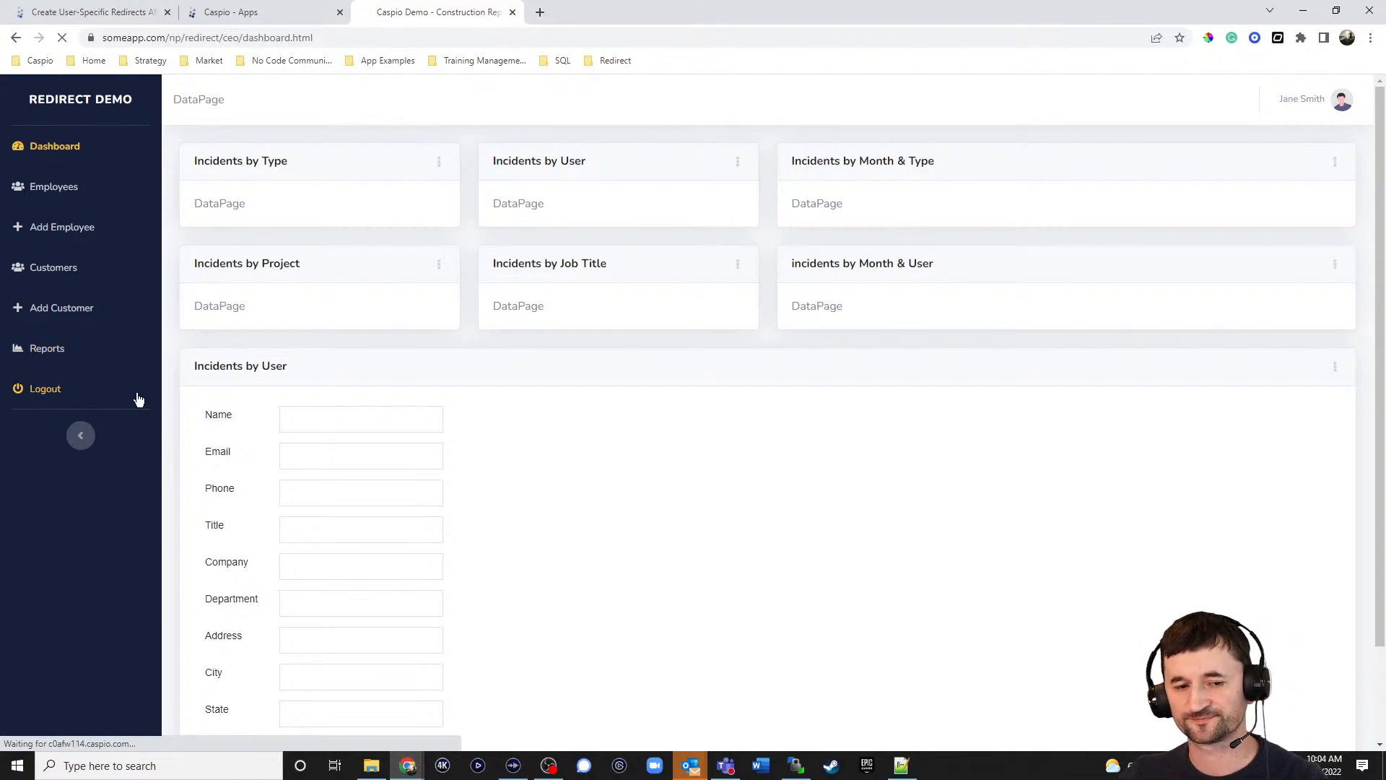
drag(696, 206, 477, 201)
text(ra)
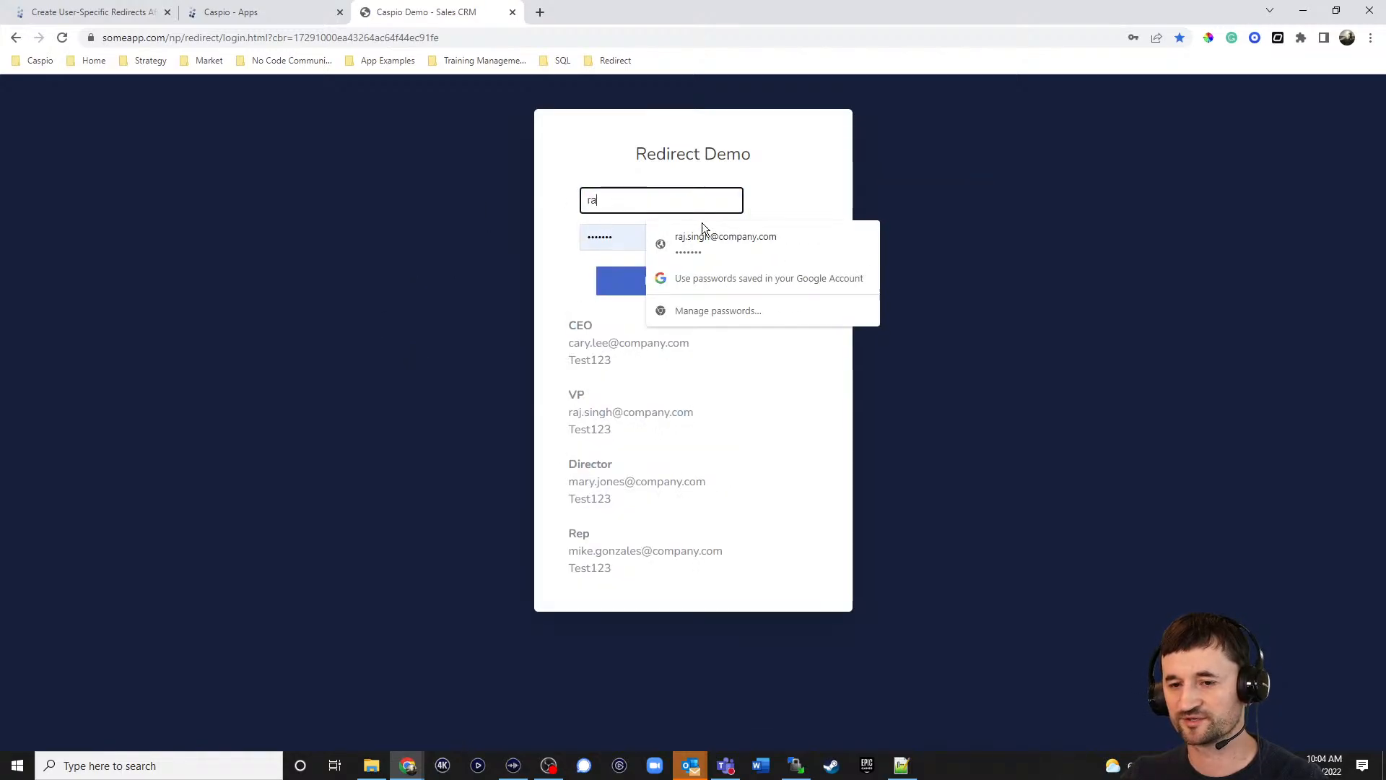
click(717, 238)
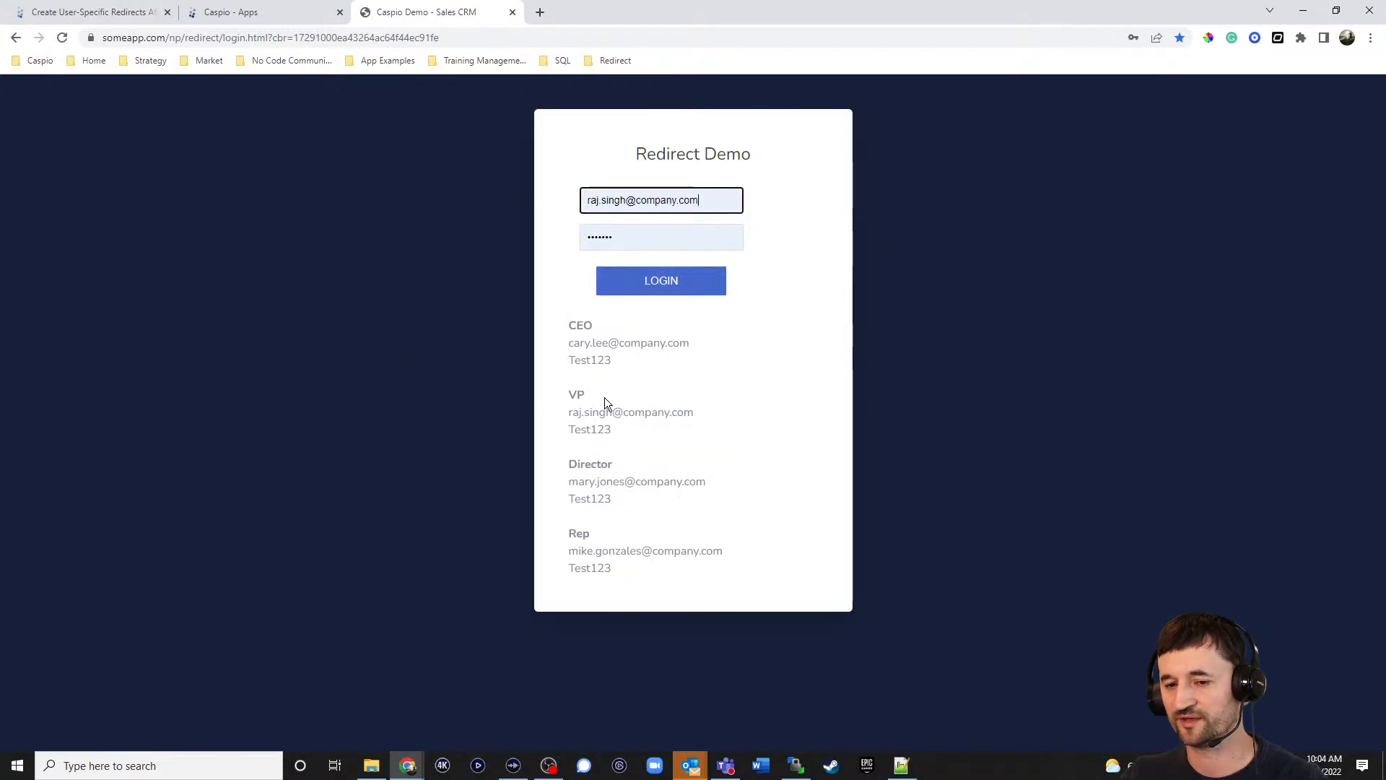
Log in as the VP, look over the VP dashboard, and log out.
click(664, 281)
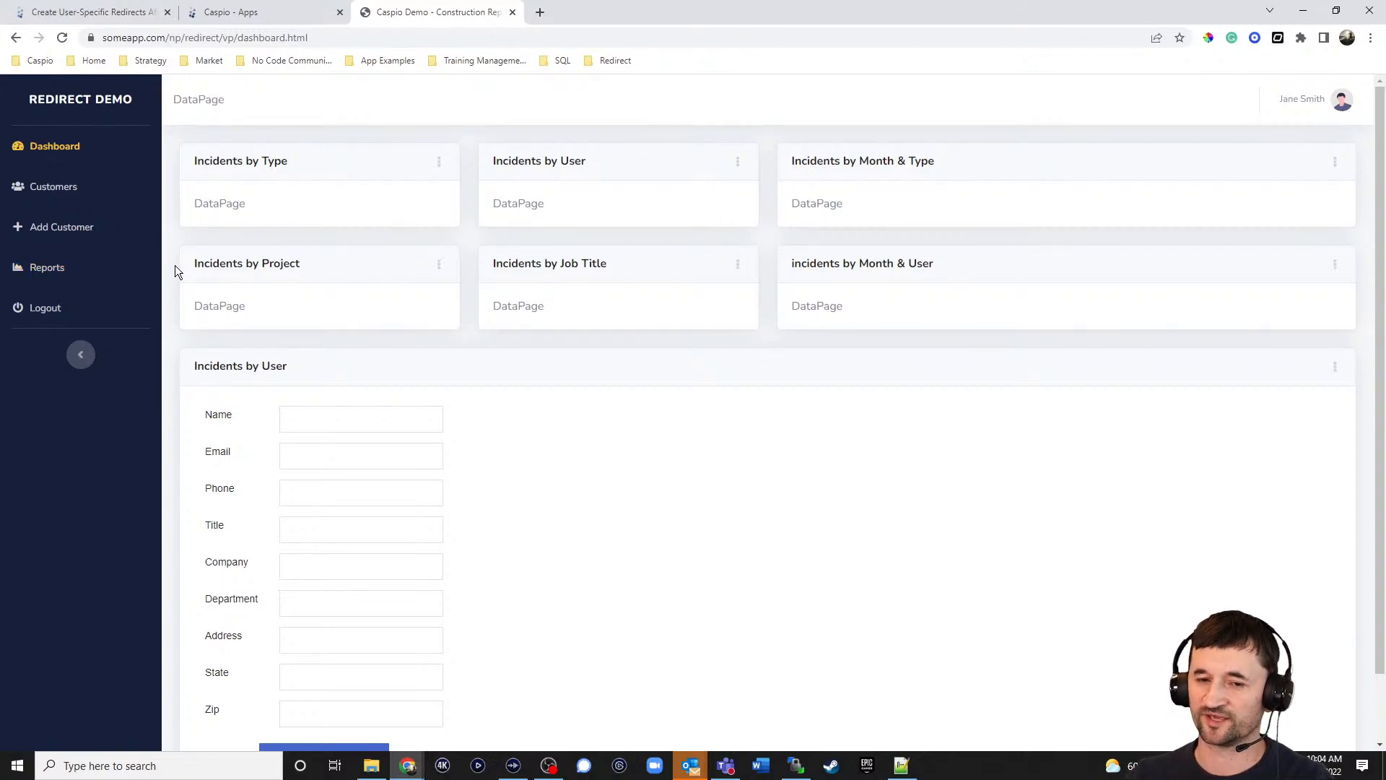
scroll(437, 489, down, 1)
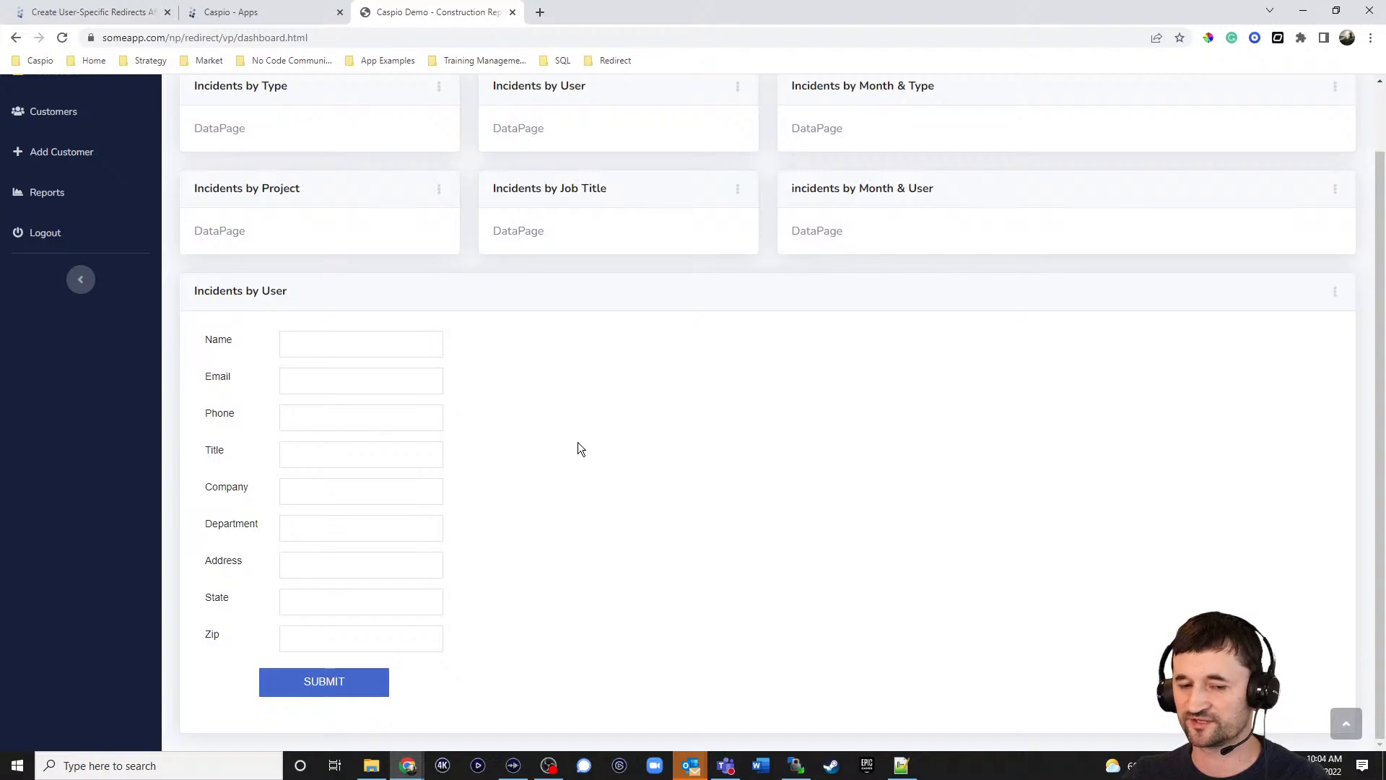
scroll(576, 440, up, 1)
scroll(473, 469, down, 1)
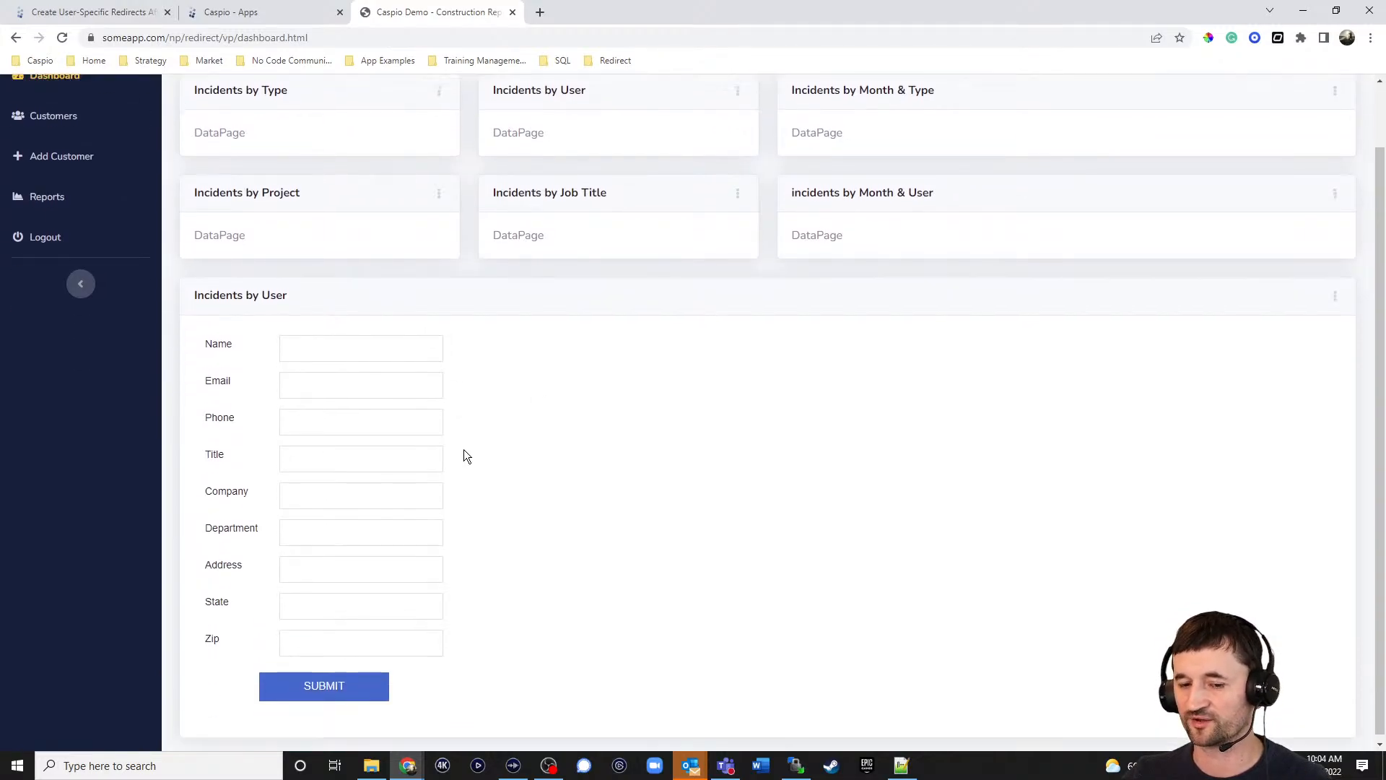
scroll(402, 423, up, 1)
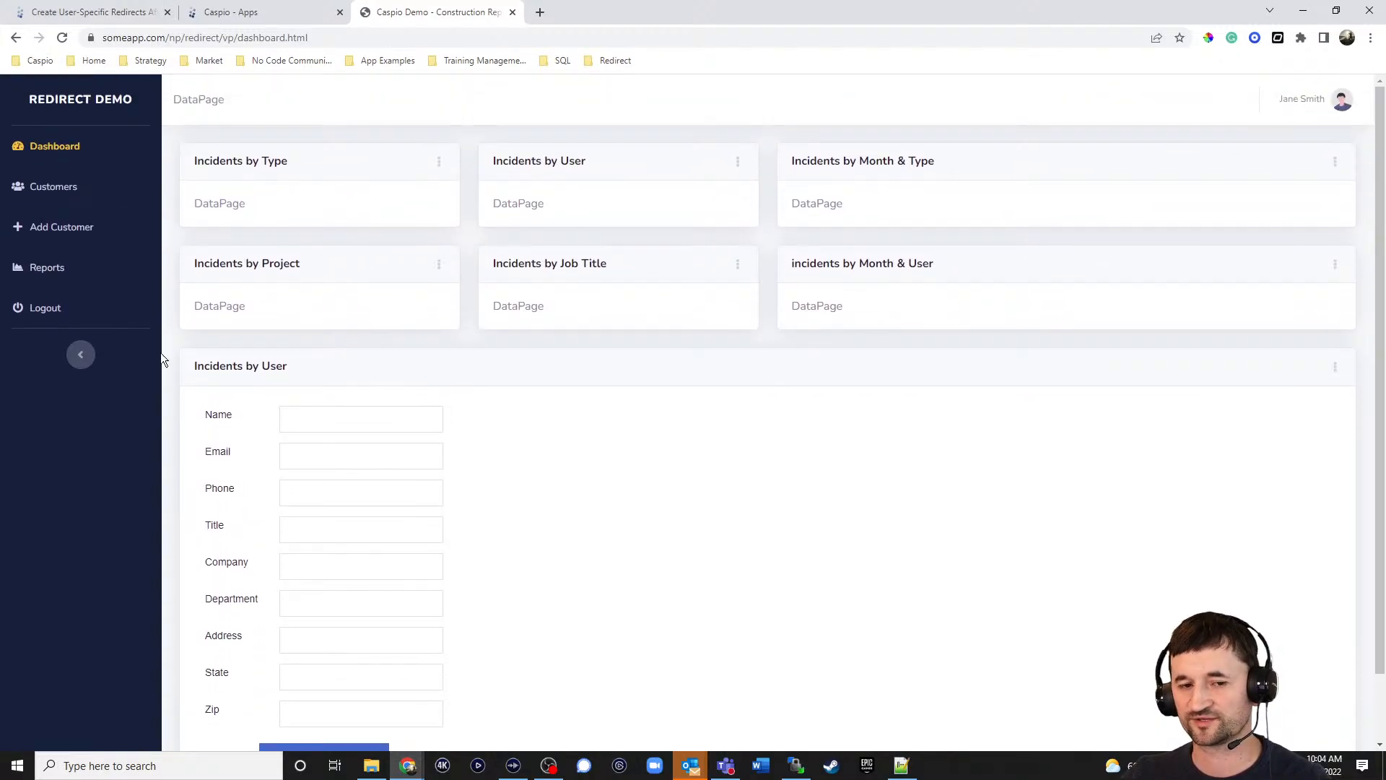
click(47, 313)
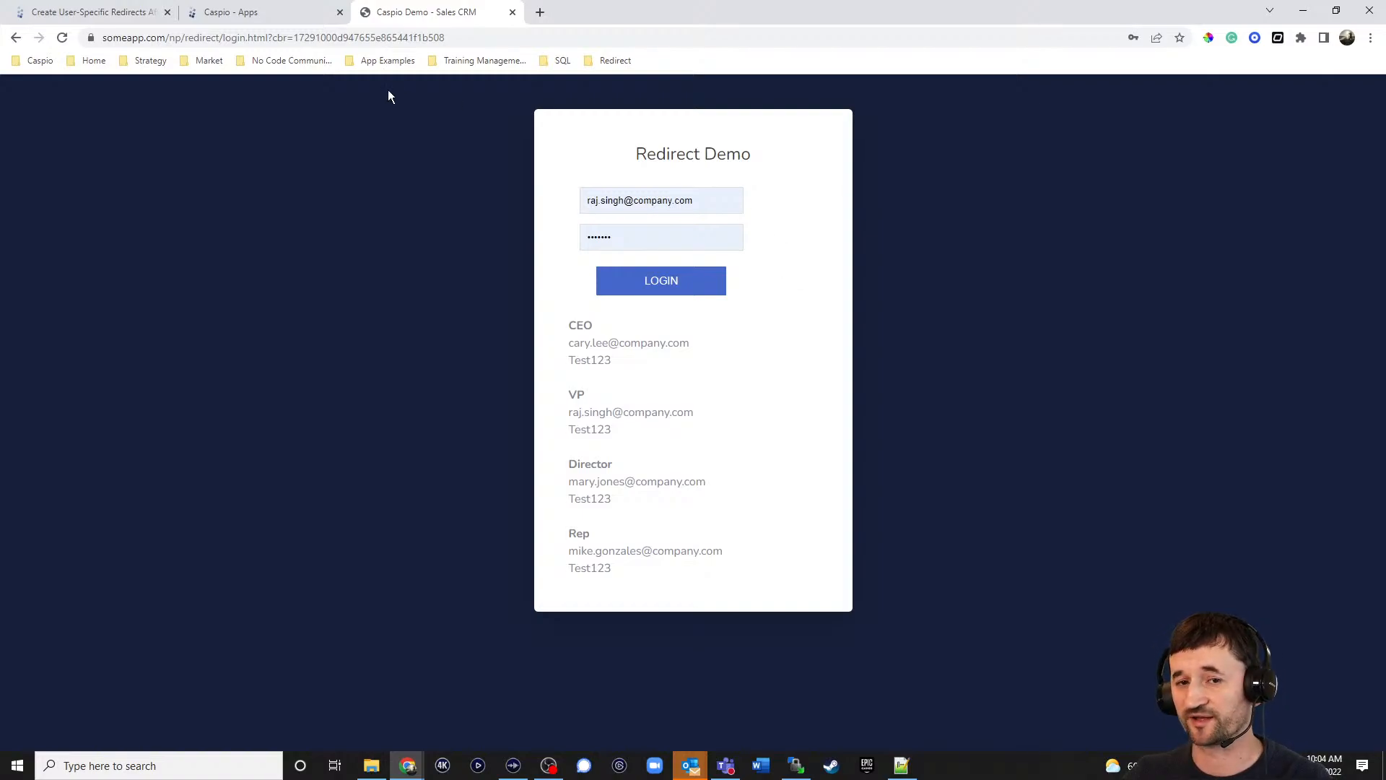
Highlight login.html in the web address, then switch to the Create User-Specific Redirects help article.
drag(223, 37, 272, 40)
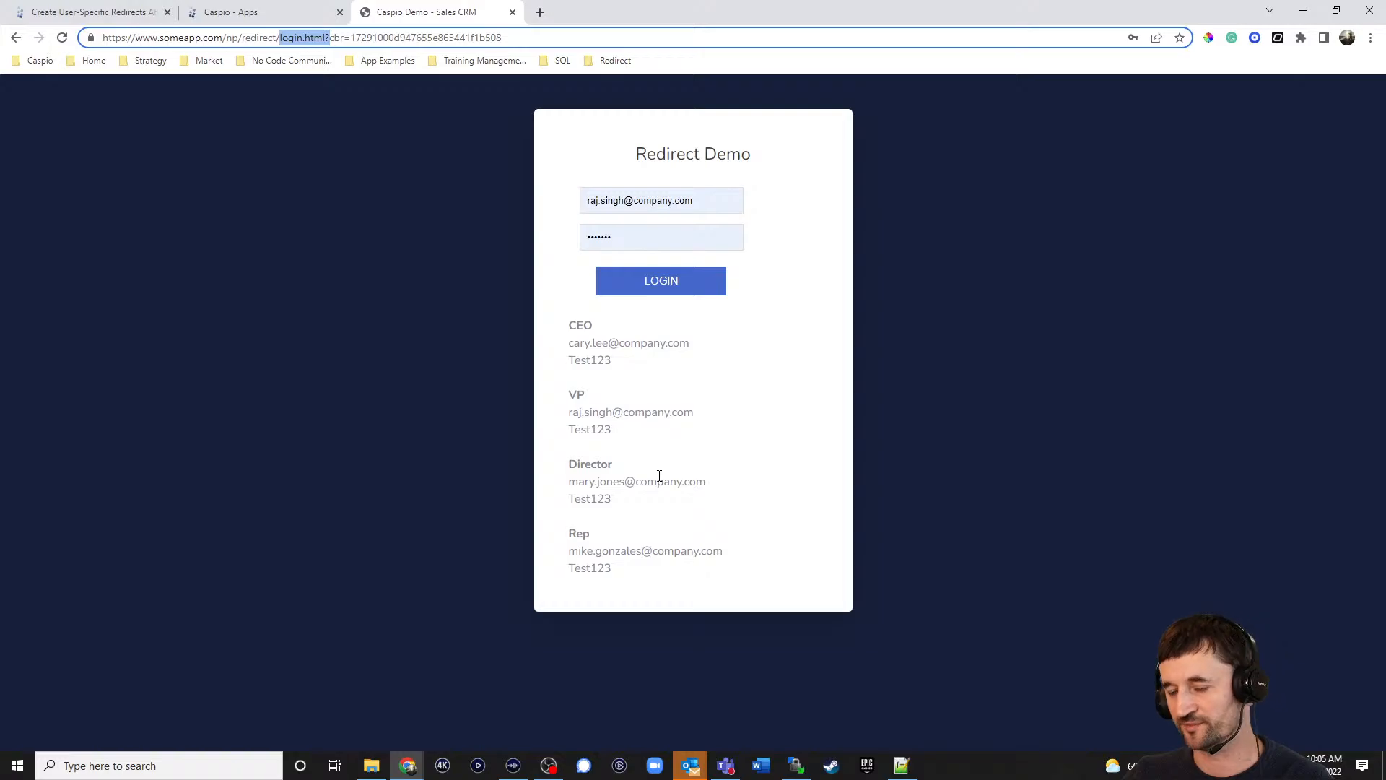
click(124, 13)
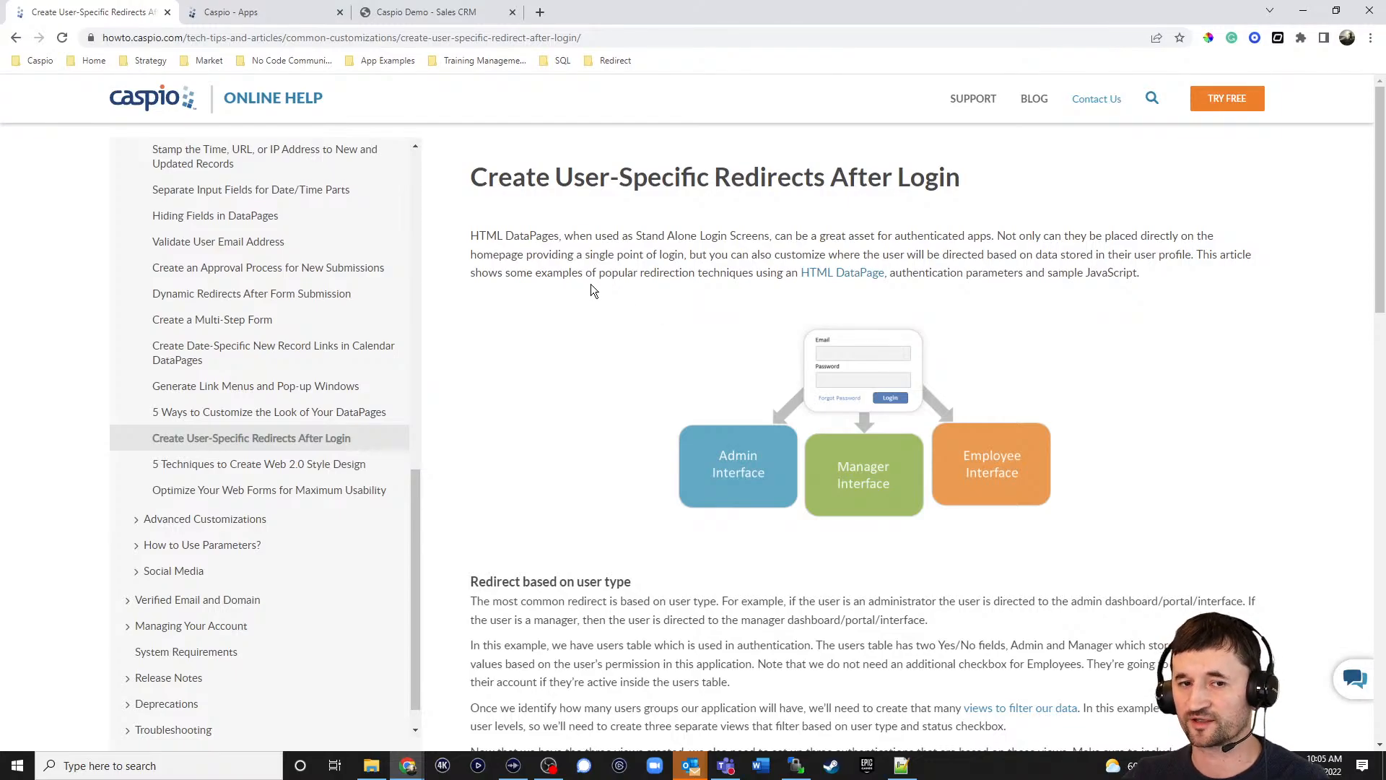
Load the Caspio Online Help home page at howto.caspio.com.
drag(185, 38, 636, 36)
key(BackSpace)
key(Return)
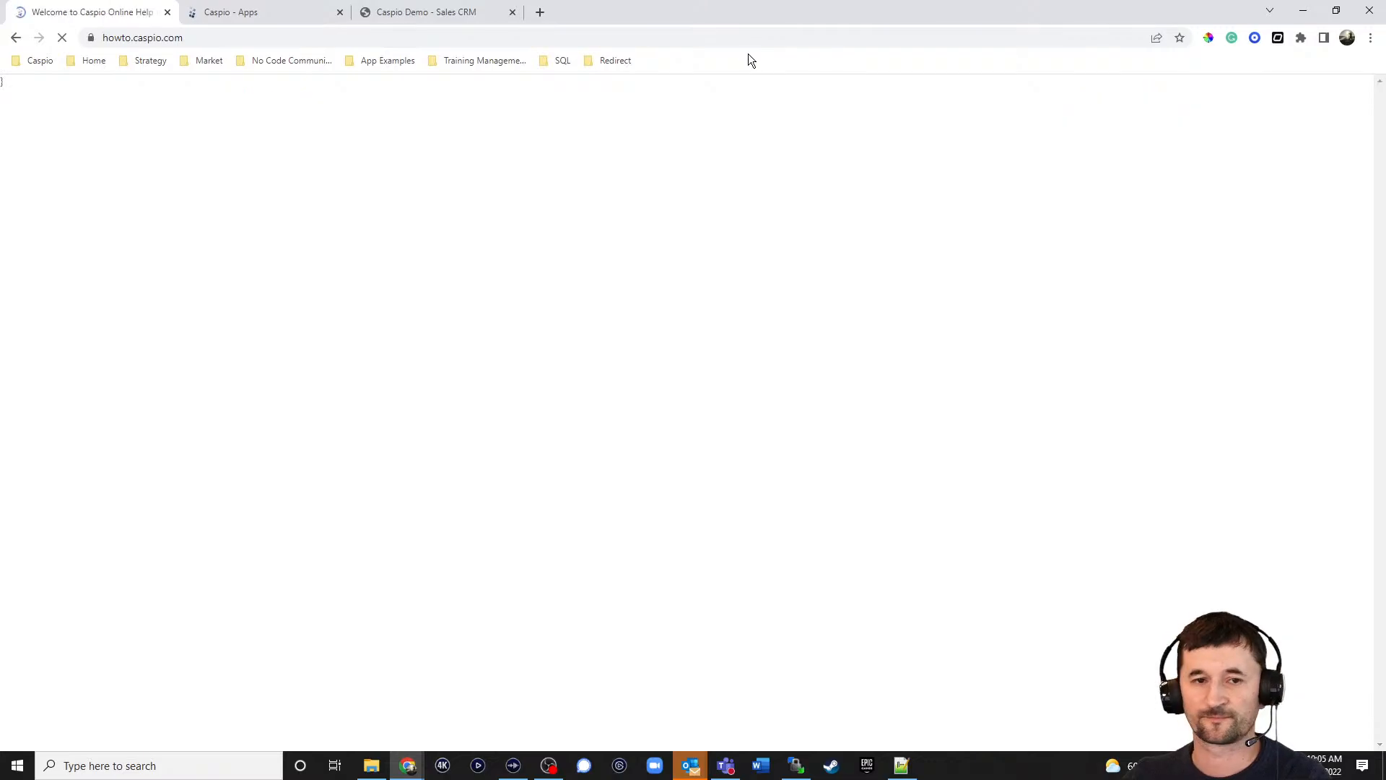
Search help for 'redirect' and open the Create User-Specific Redirects After Login article's JavaScript sample.
click(1150, 99)
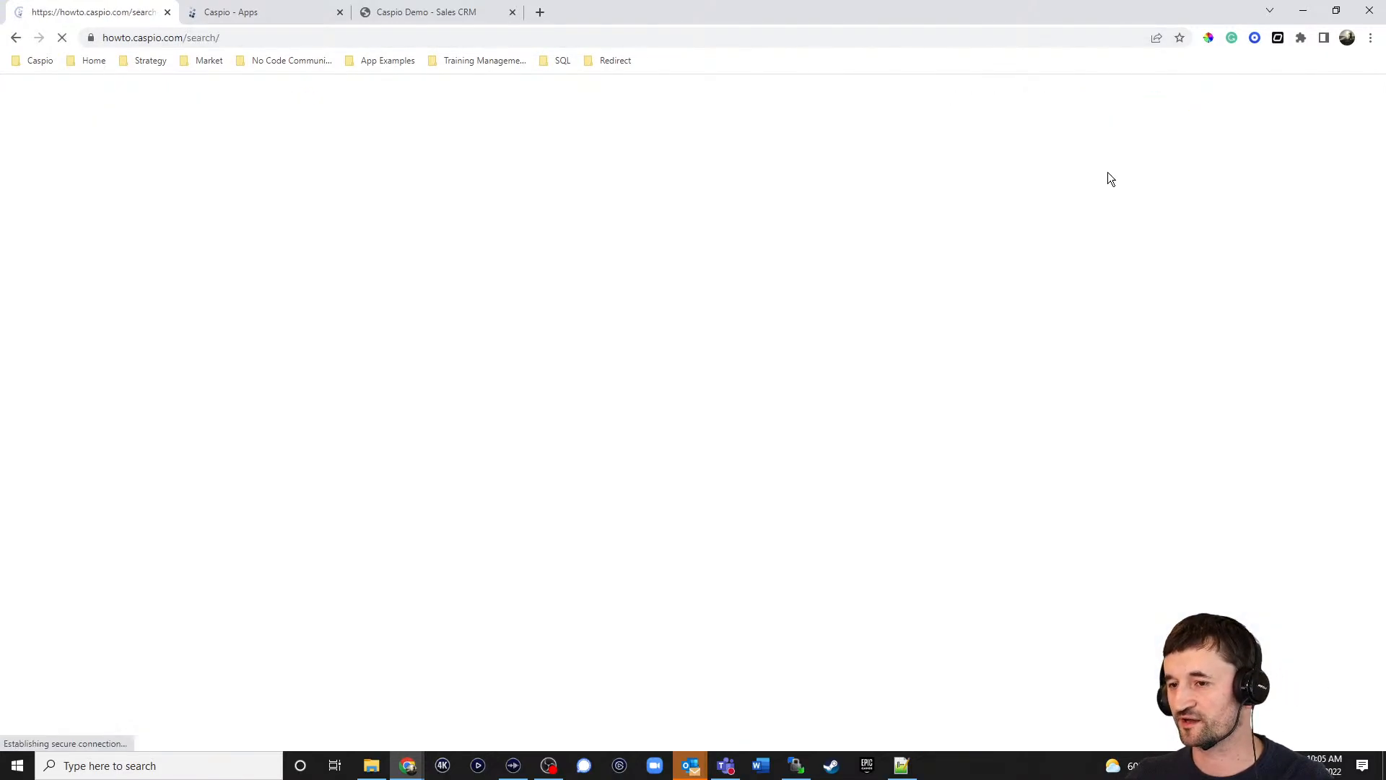
click(681, 192)
text(red)
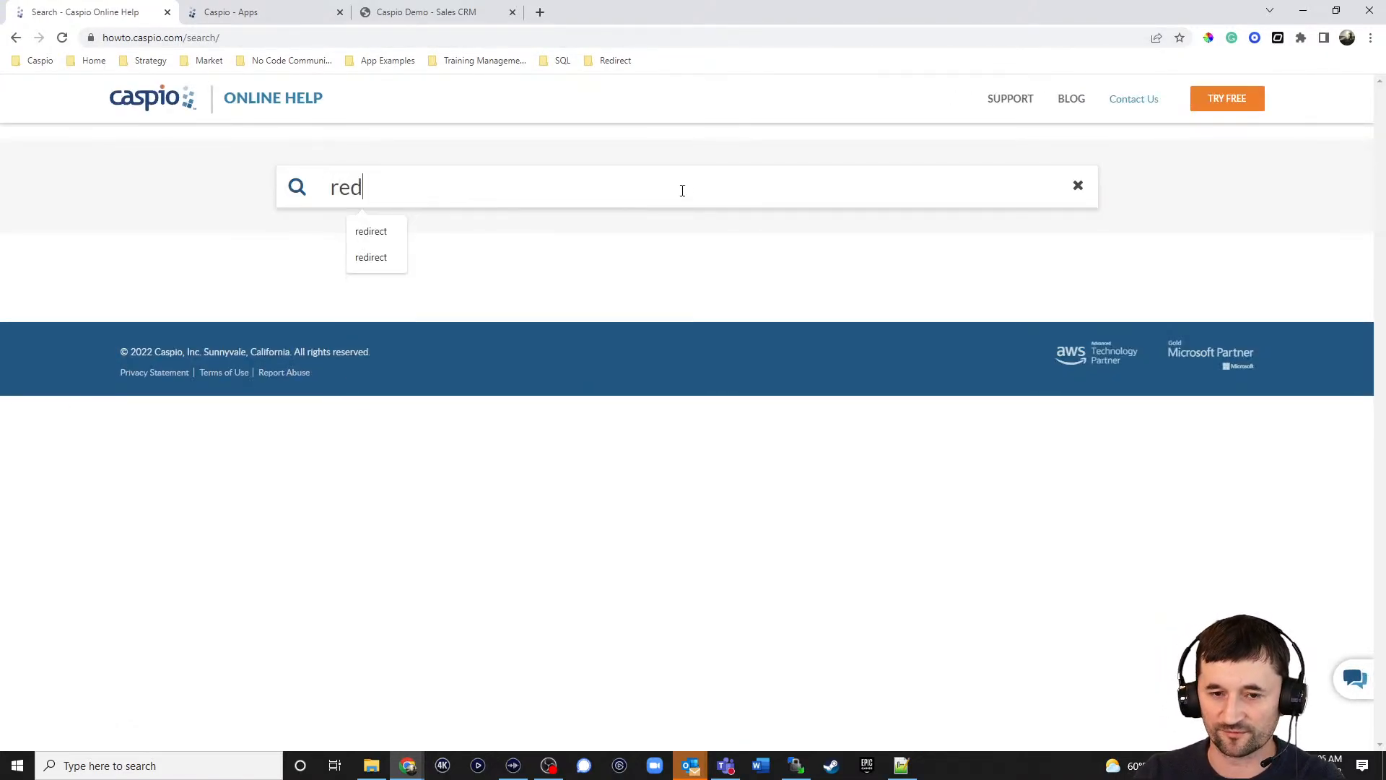
text(irect)
key(Return)
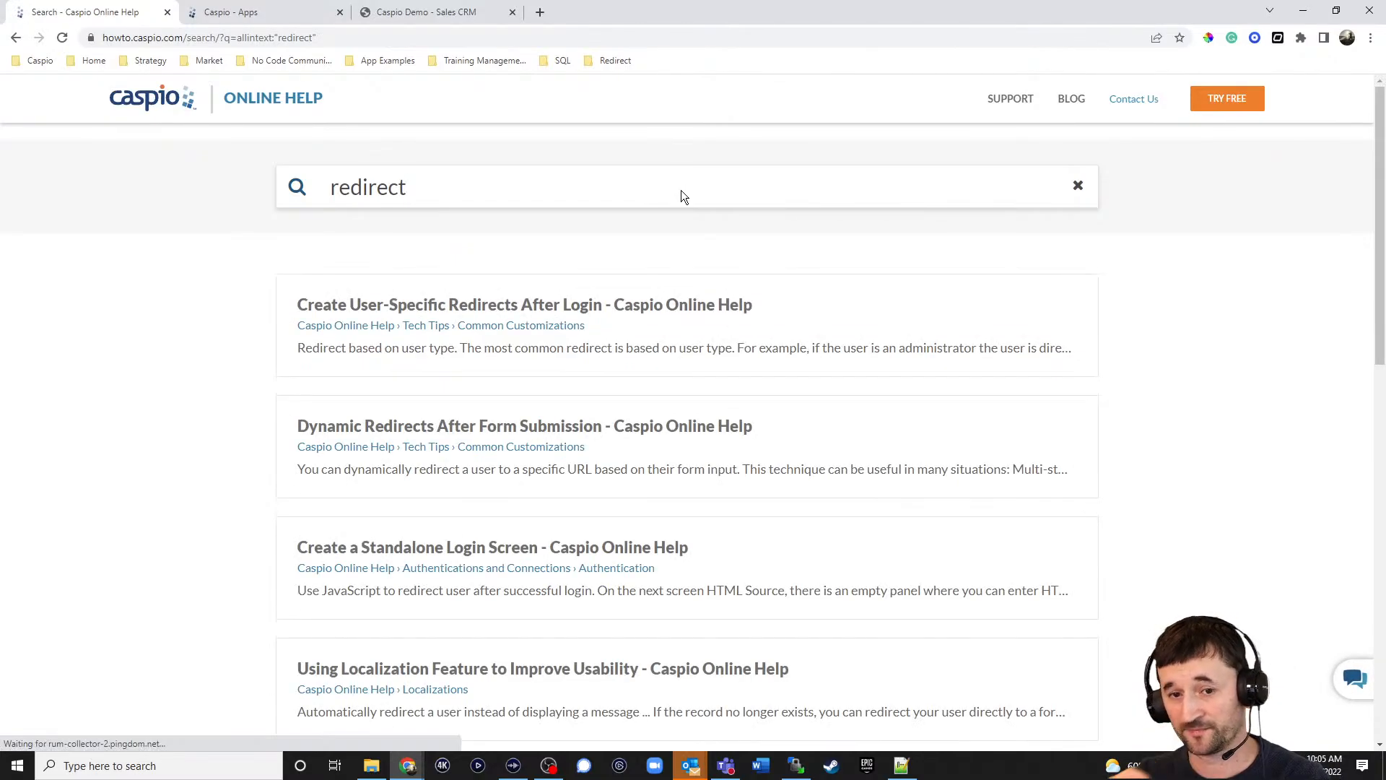
click(474, 309)
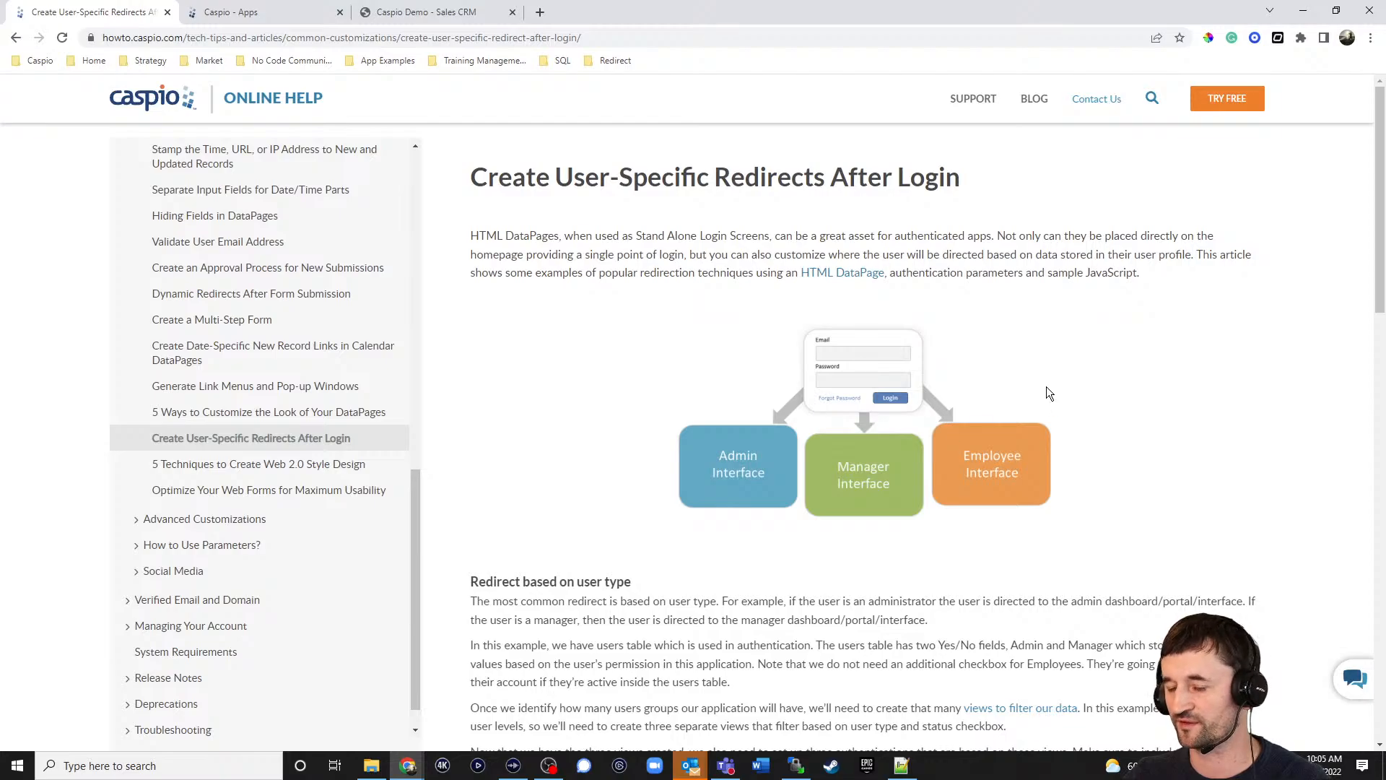
scroll(1063, 314, down, 8)
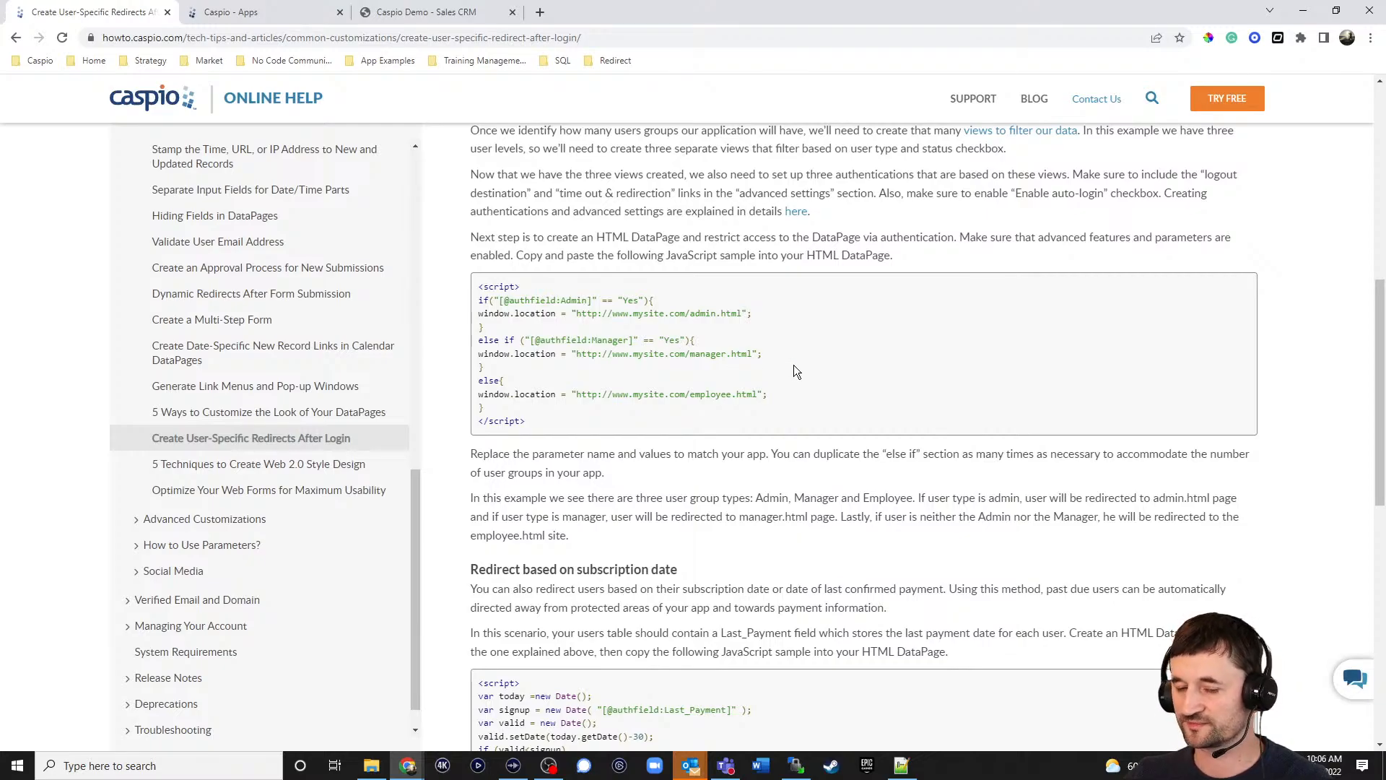
Open the Redirect Demo app's redirect_tbl_users table in Design view.
click(258, 13)
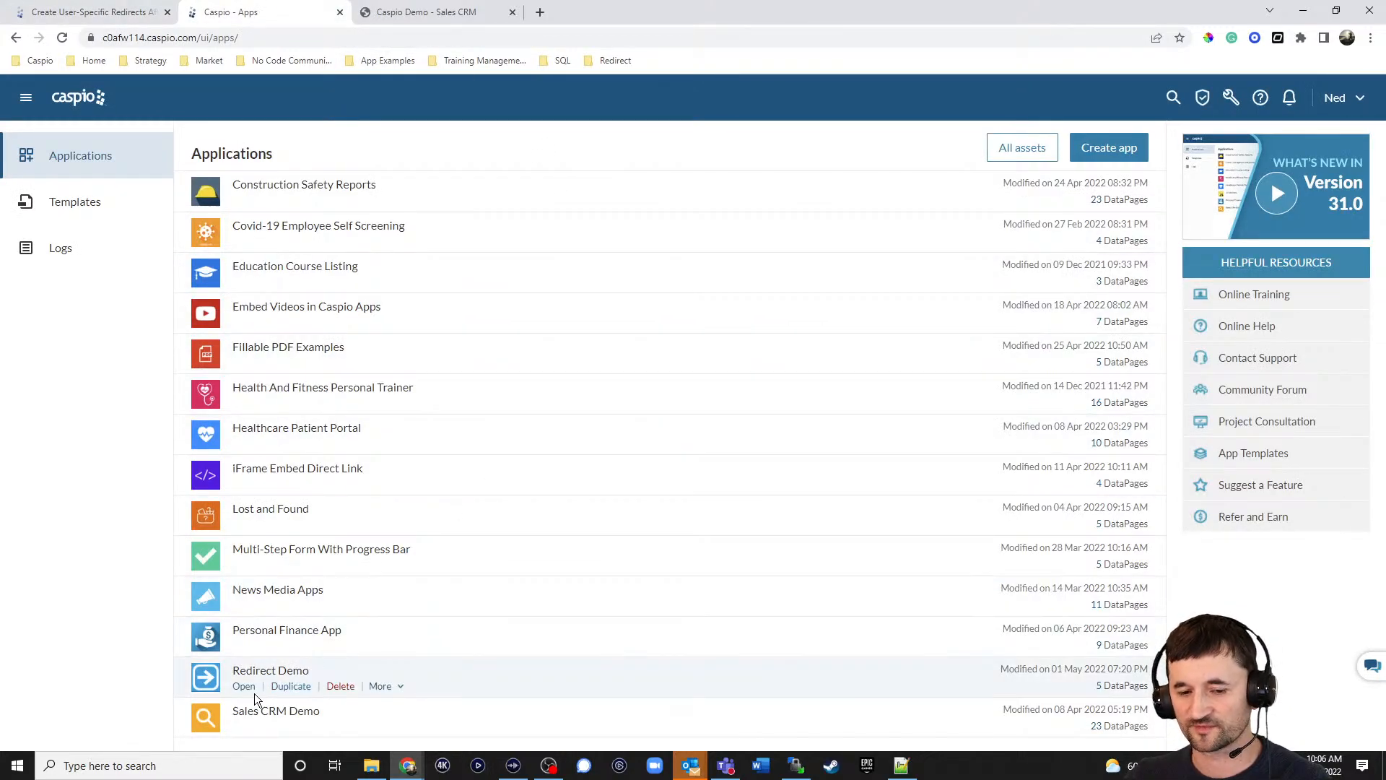
click(241, 687)
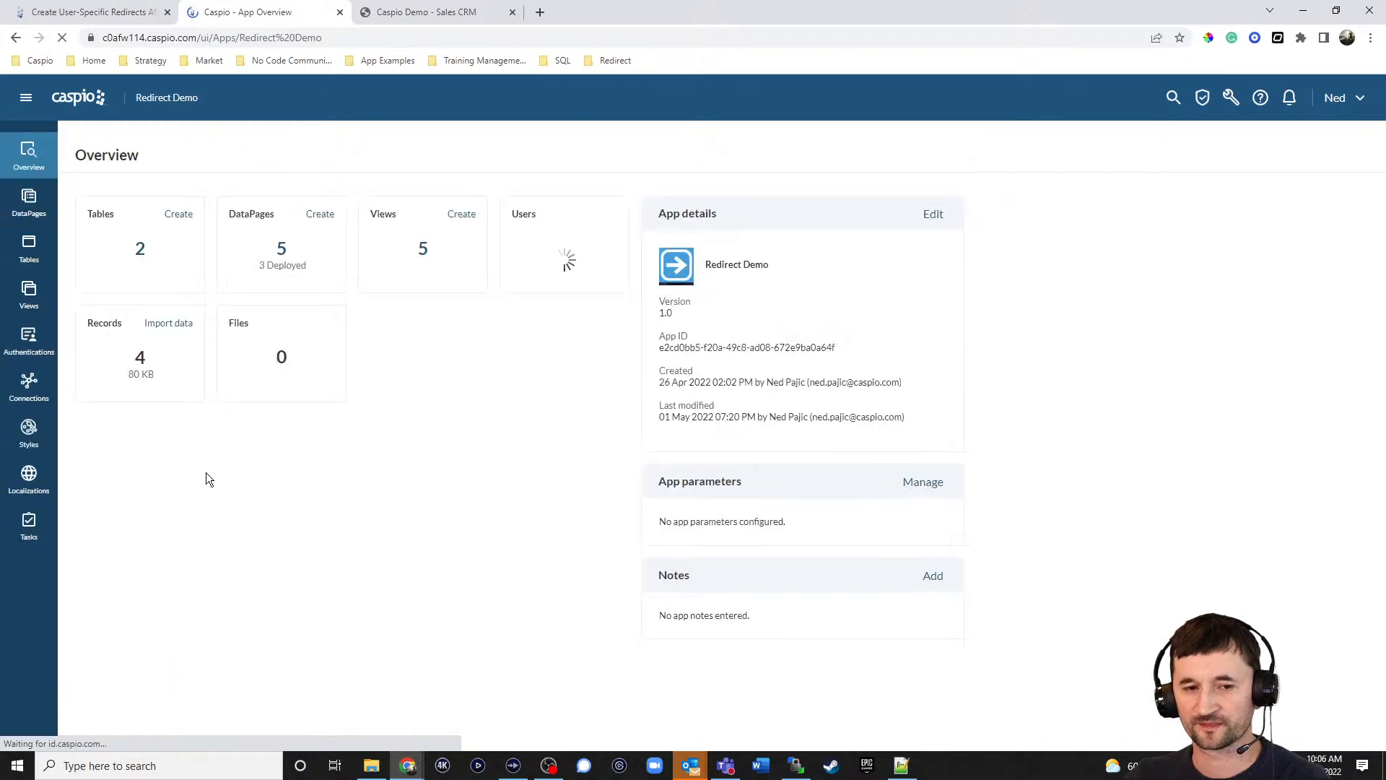
click(52, 252)
mouse_move(136, 254)
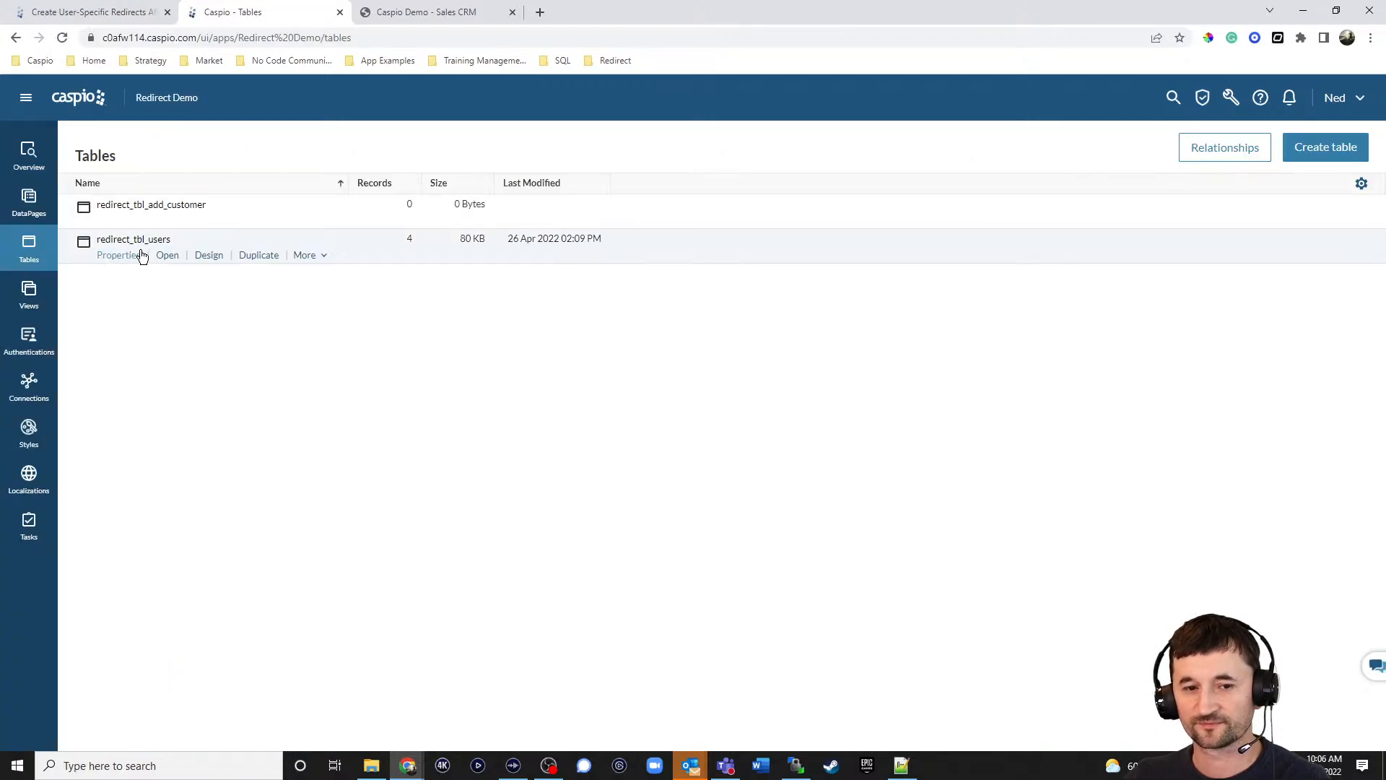
click(212, 258)
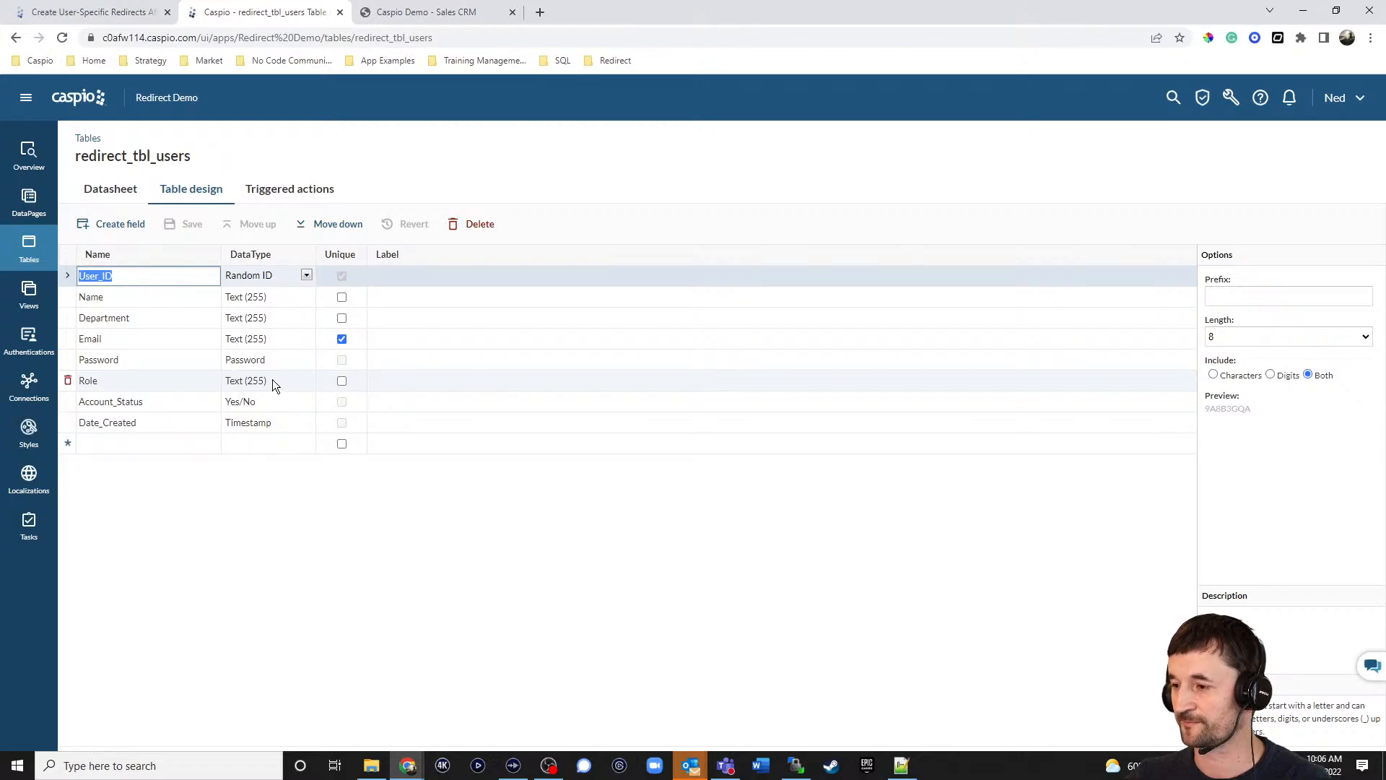
Add three new fields named Admin, manager and supervisor to redirect_tbl_users.
click(151, 442)
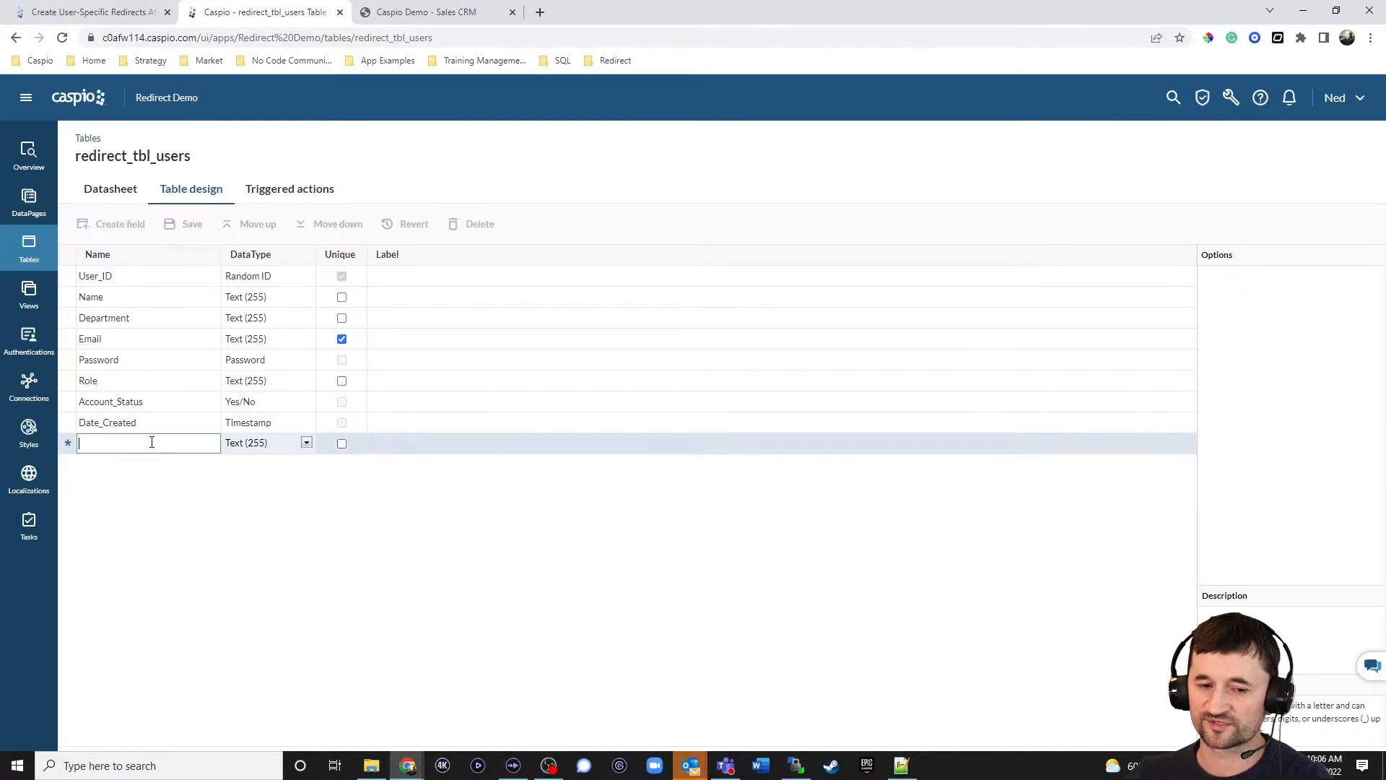
text(Admin)
key(Tab)
key(Tab)
key(Tab)
key(Tab)
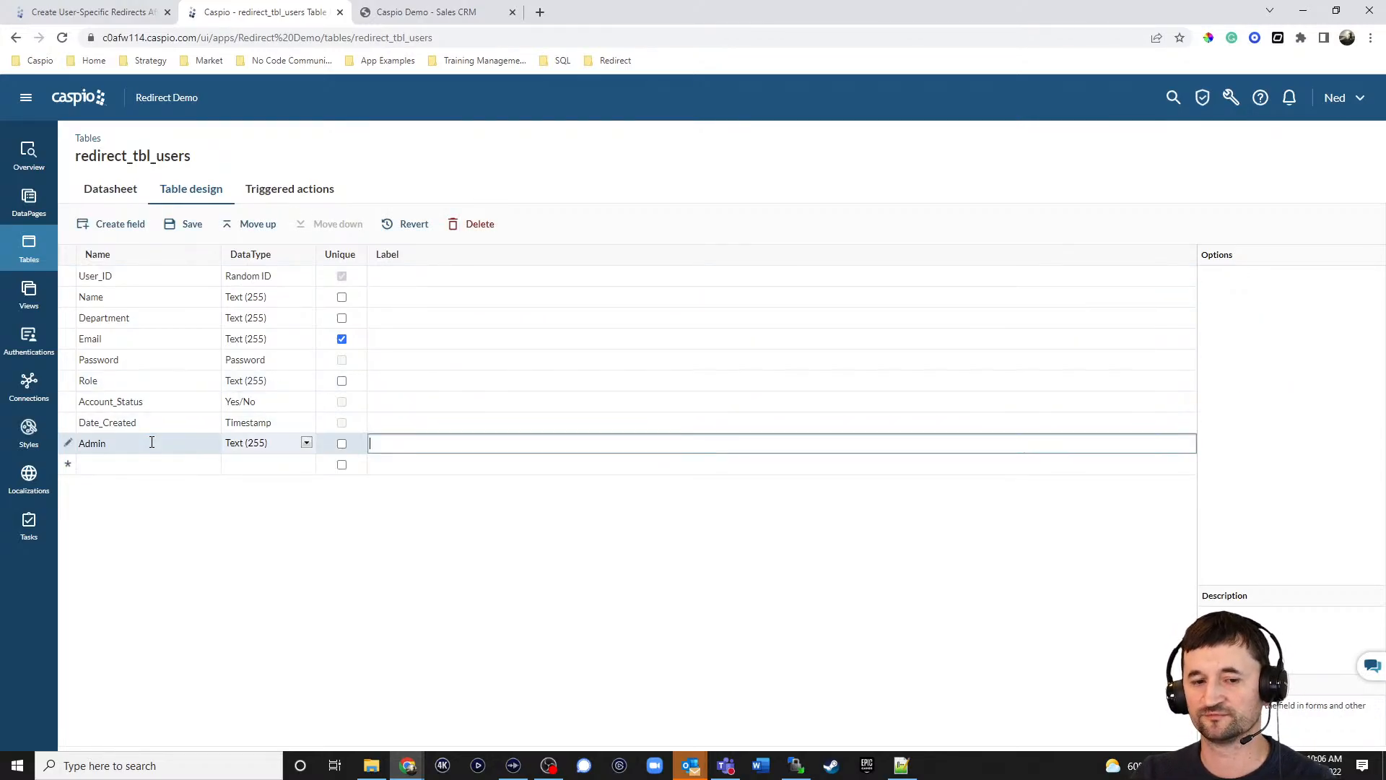
text(manager)
key(Tab)
key(Tab)
key(Tab)
key(Tab)
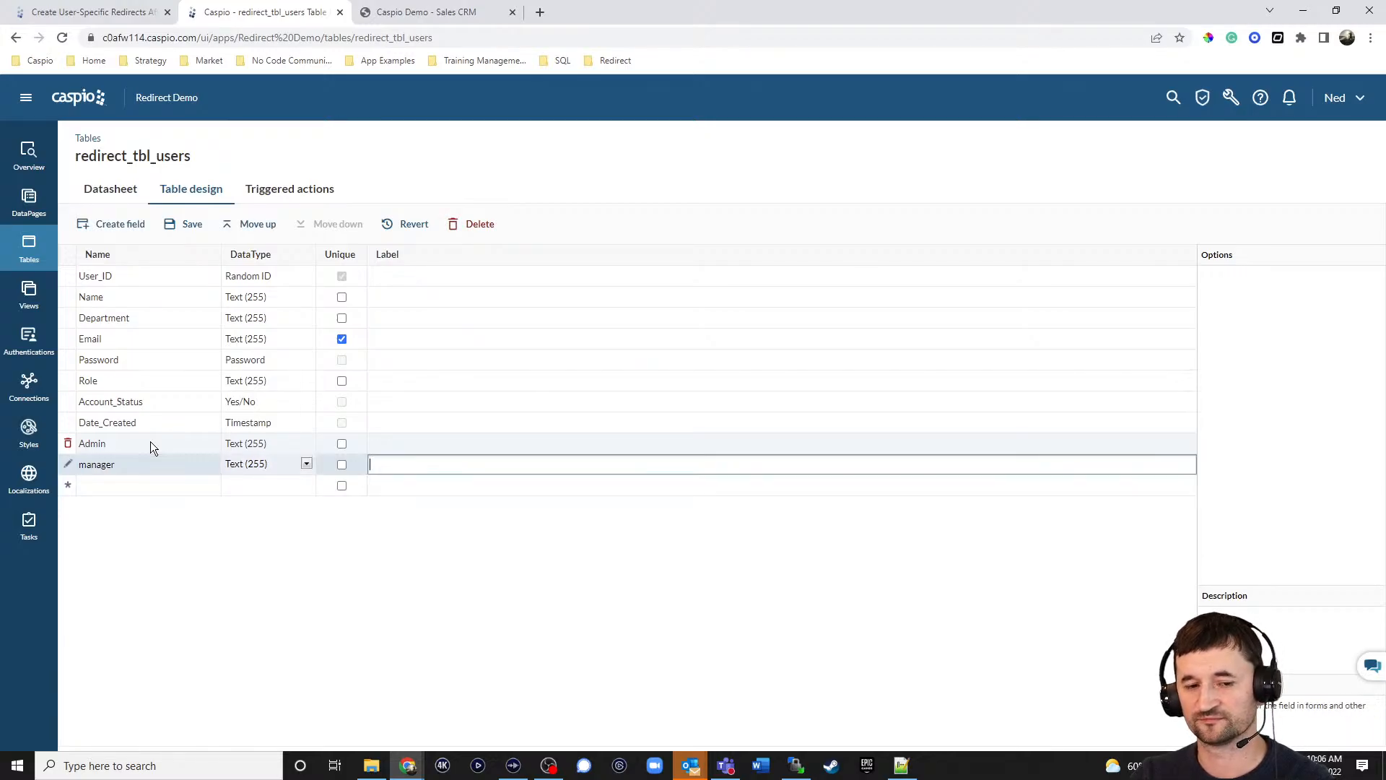
text(super)
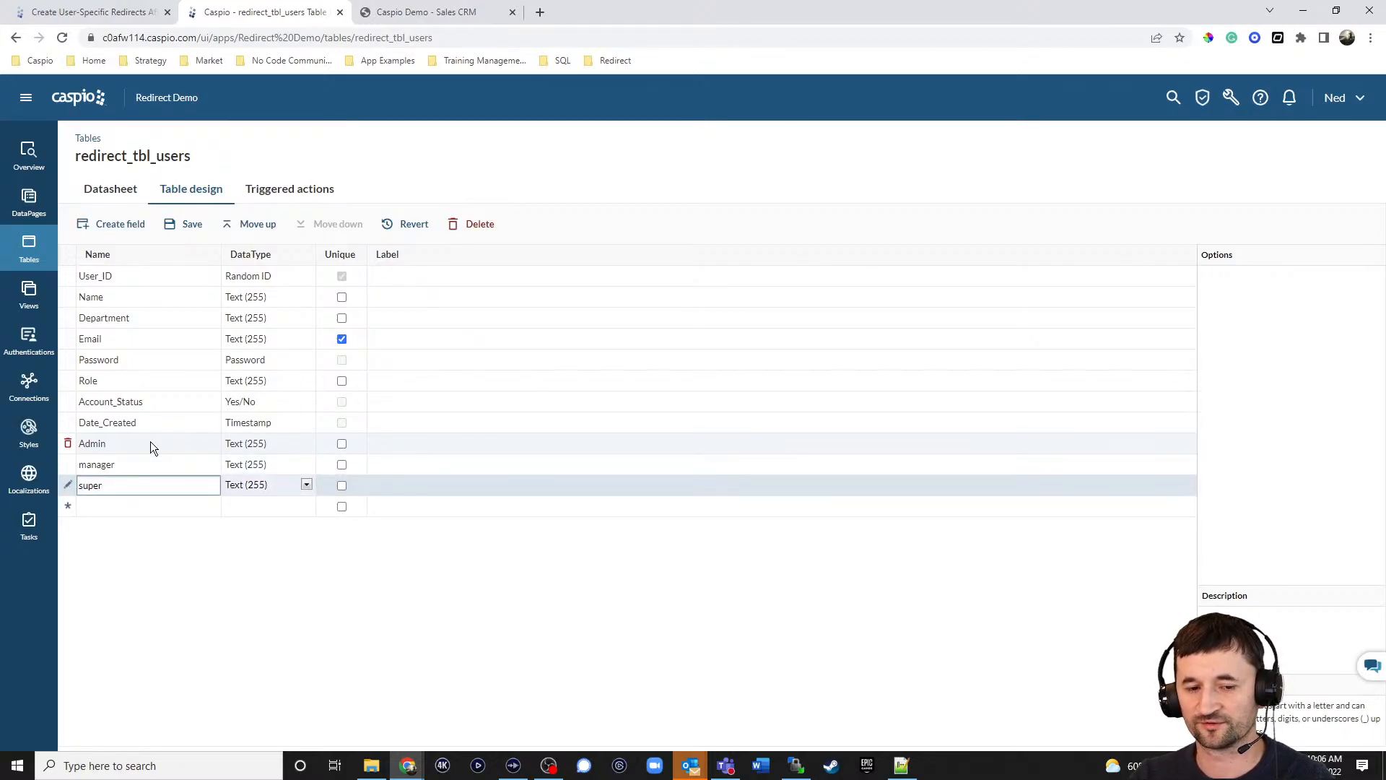
text(visor)
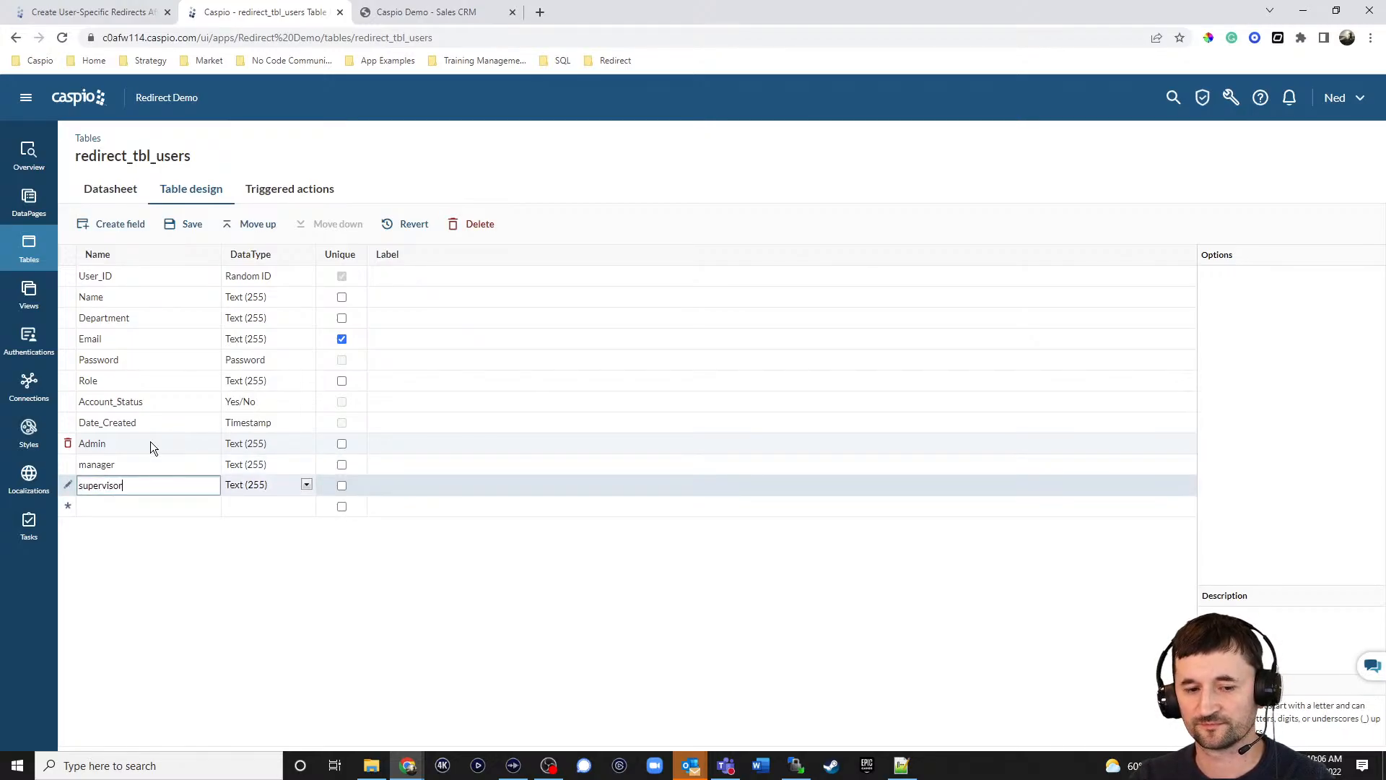
Make the Admin, manager and supervisor fields Yes/No, then return to the redirects help article.
click(241, 445)
click(262, 563)
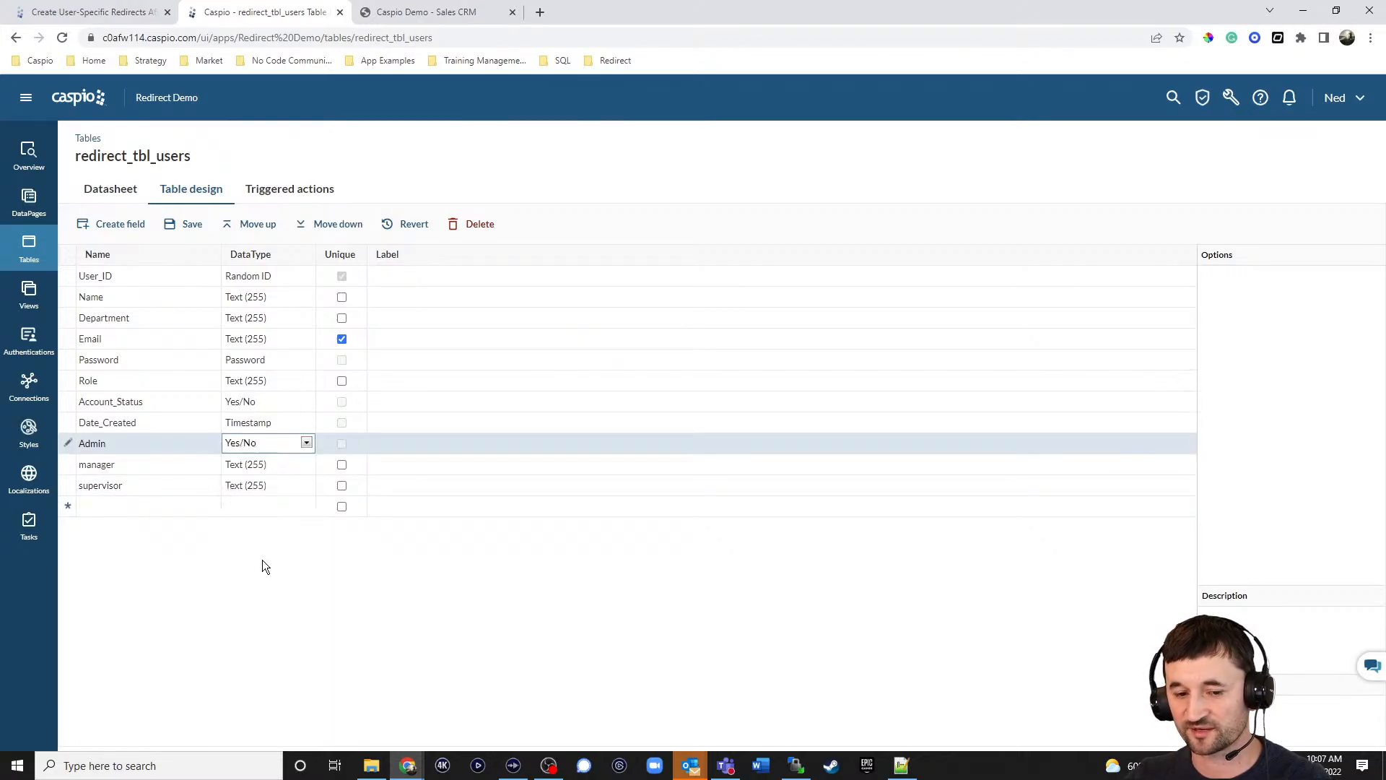
click(247, 464)
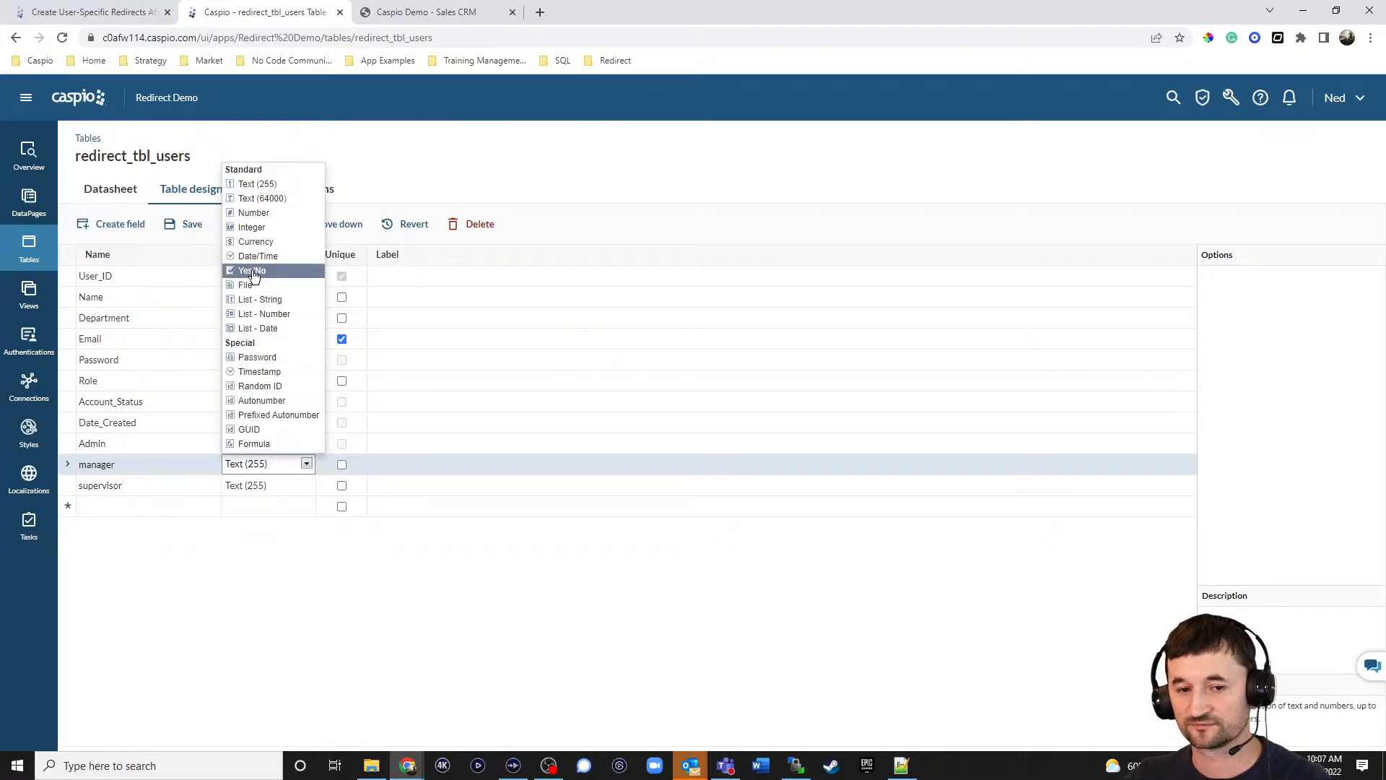
click(252, 272)
click(270, 484)
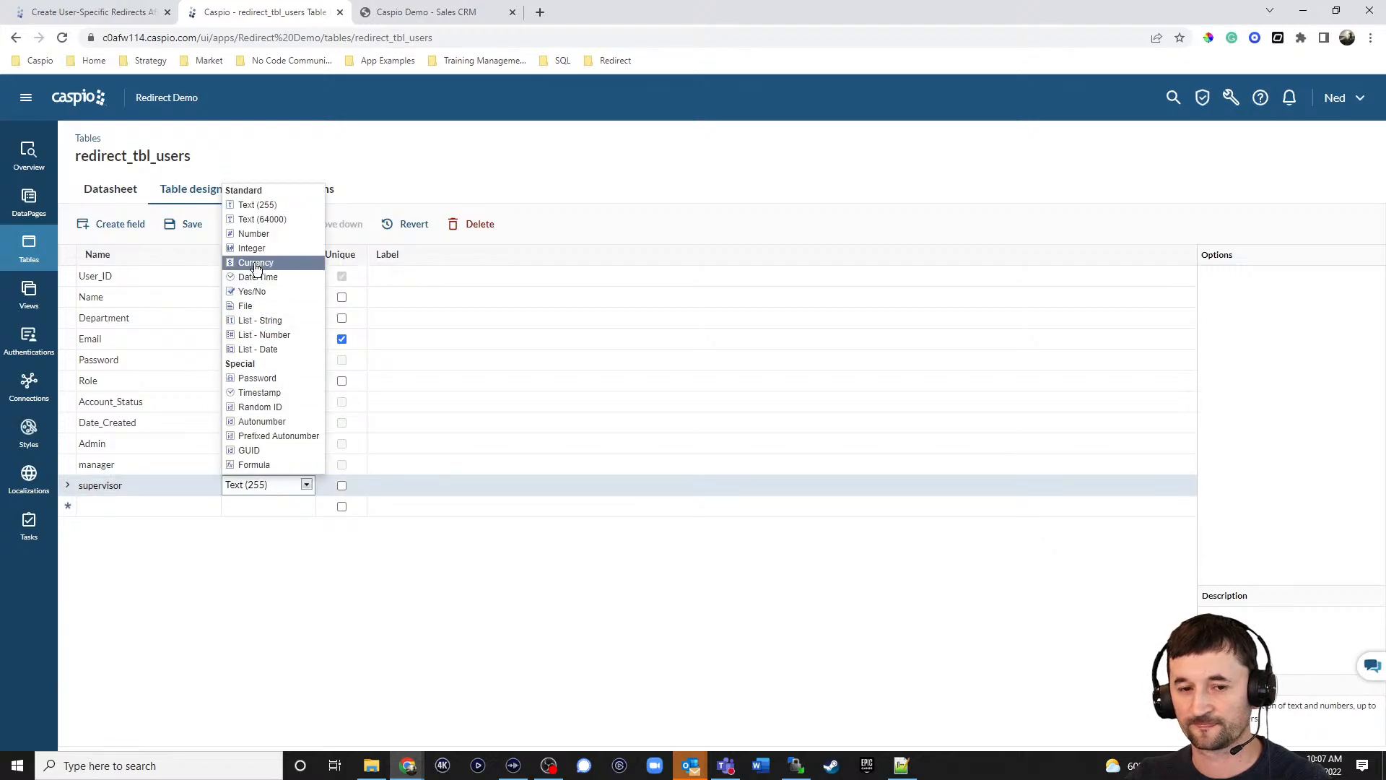
click(253, 290)
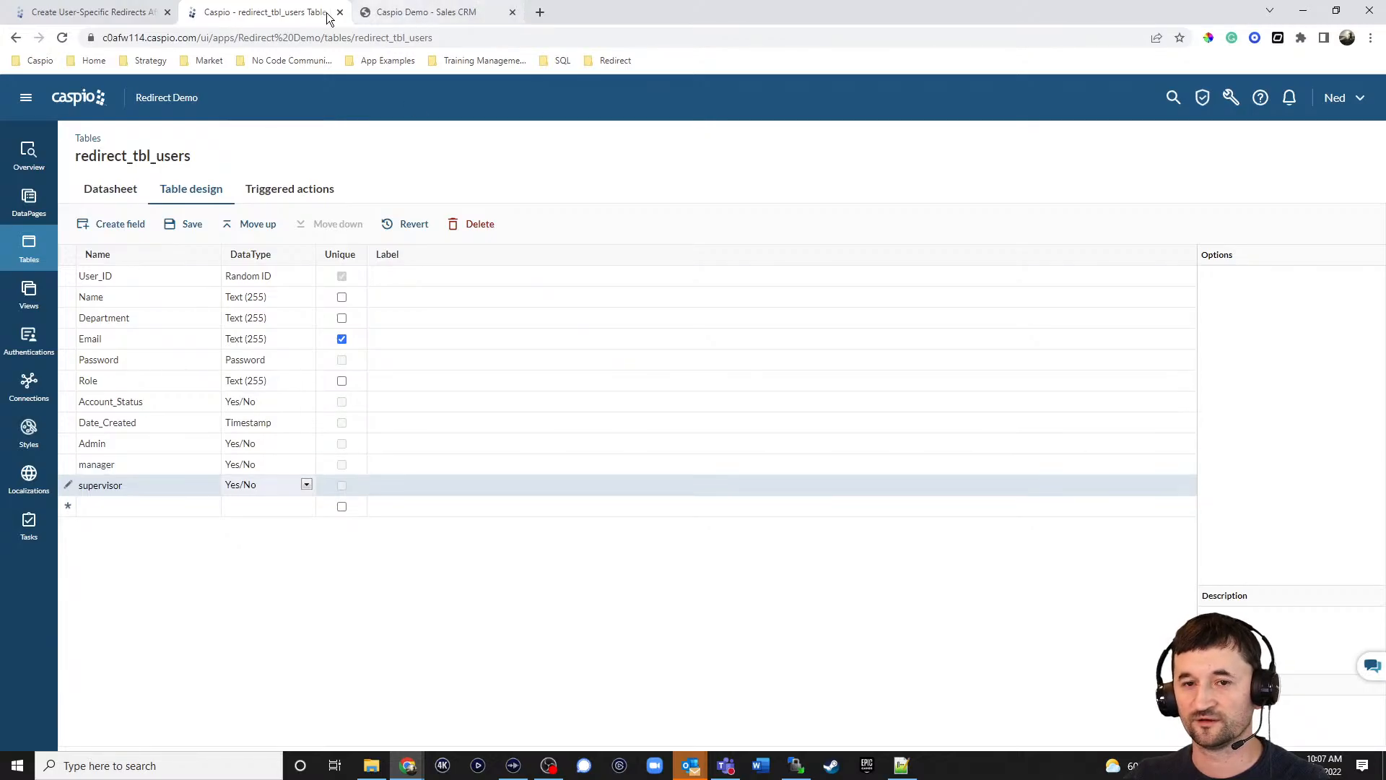
click(113, 13)
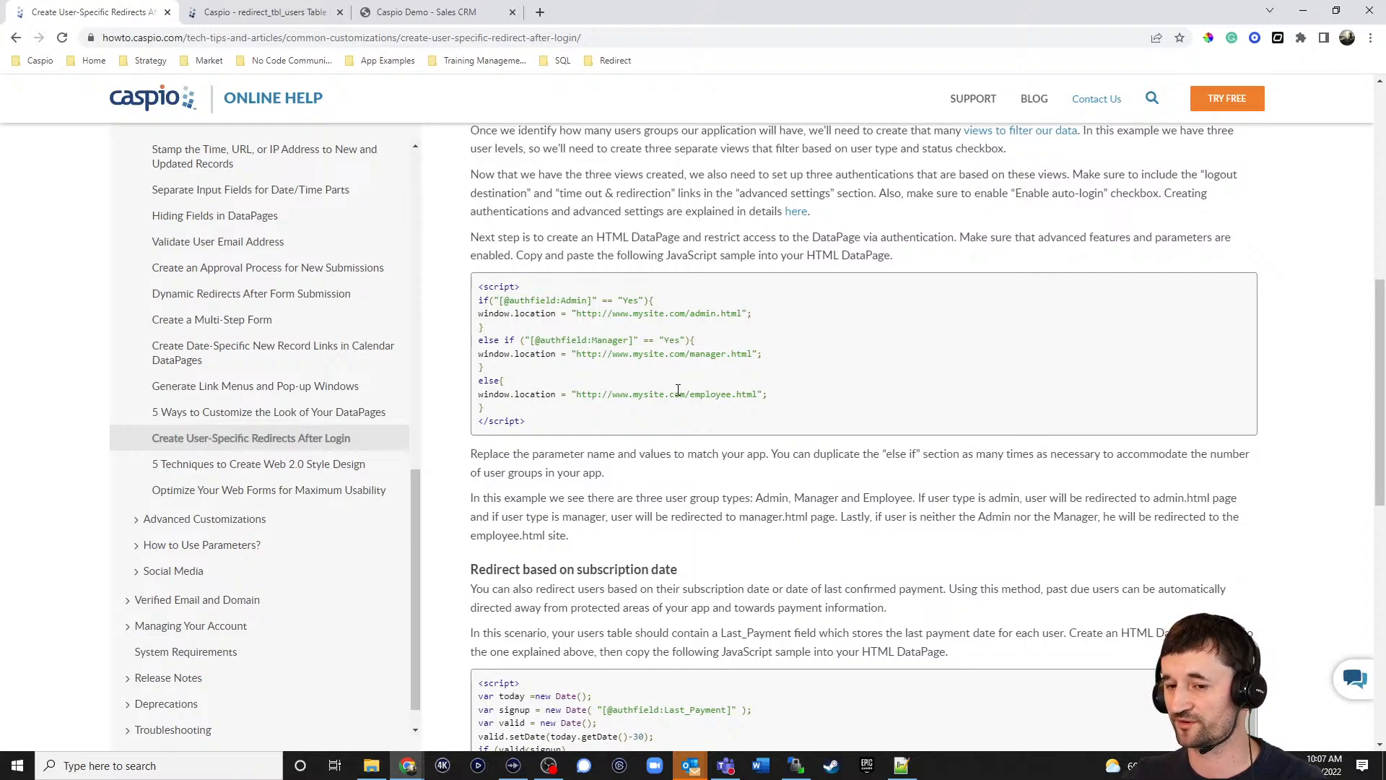
Delete the Admin, manager and supervisor fields, then view the four user records in the Datasheet.
click(281, 18)
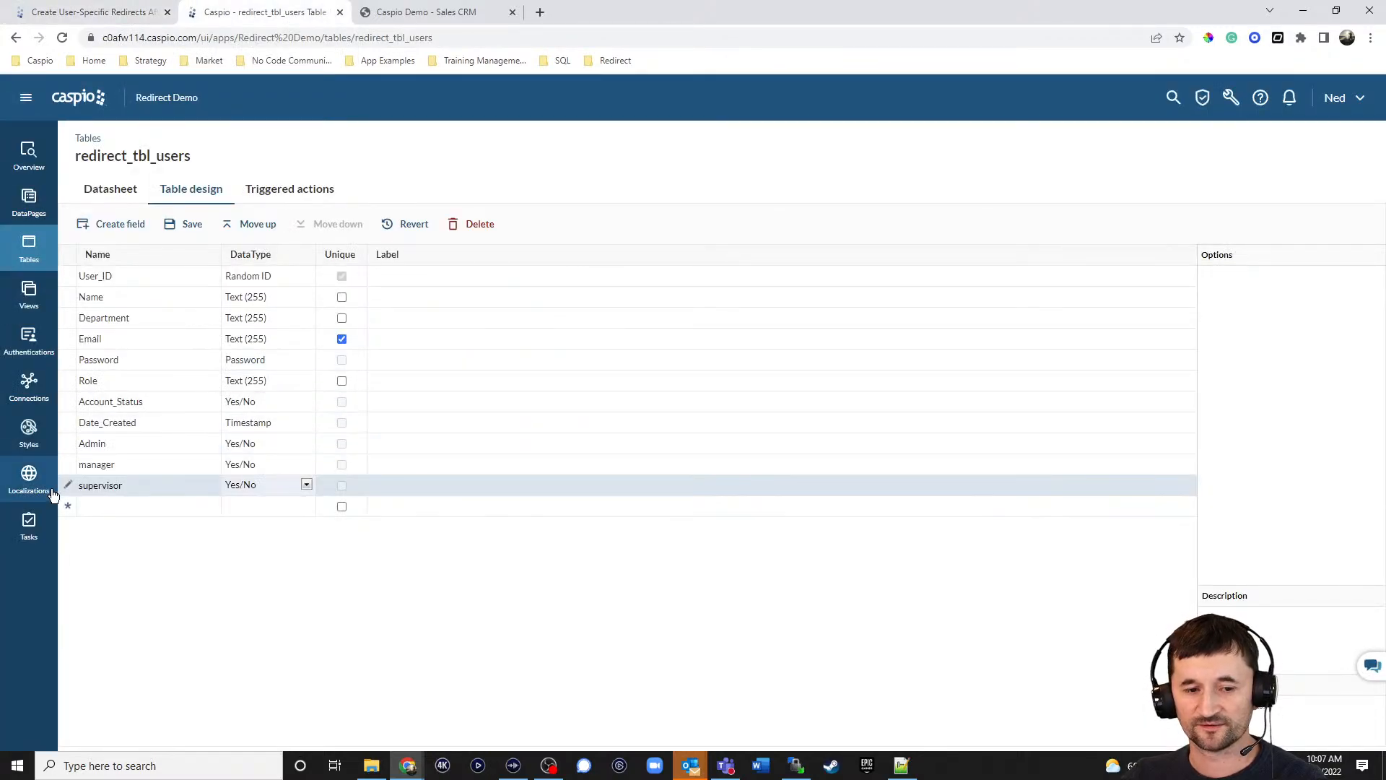
click(68, 464)
click(67, 443)
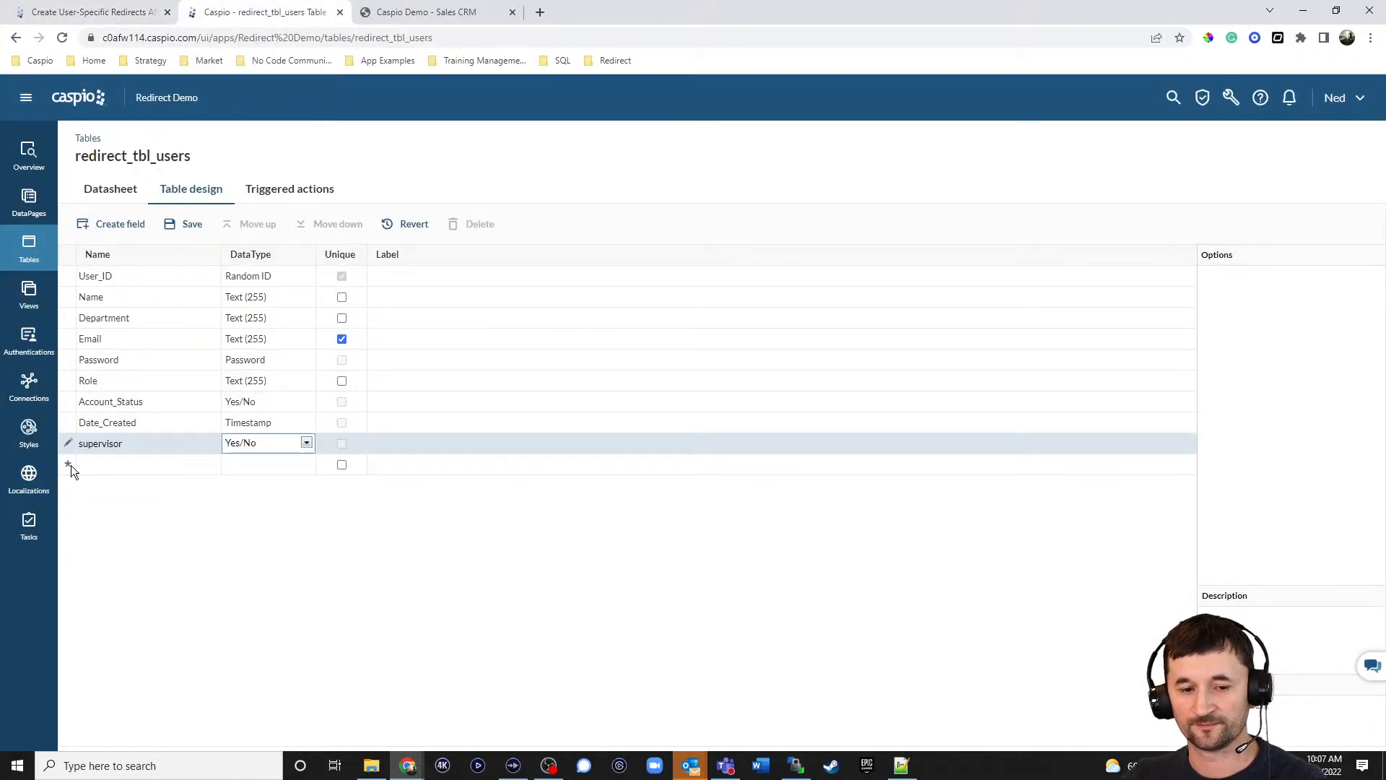
click(118, 425)
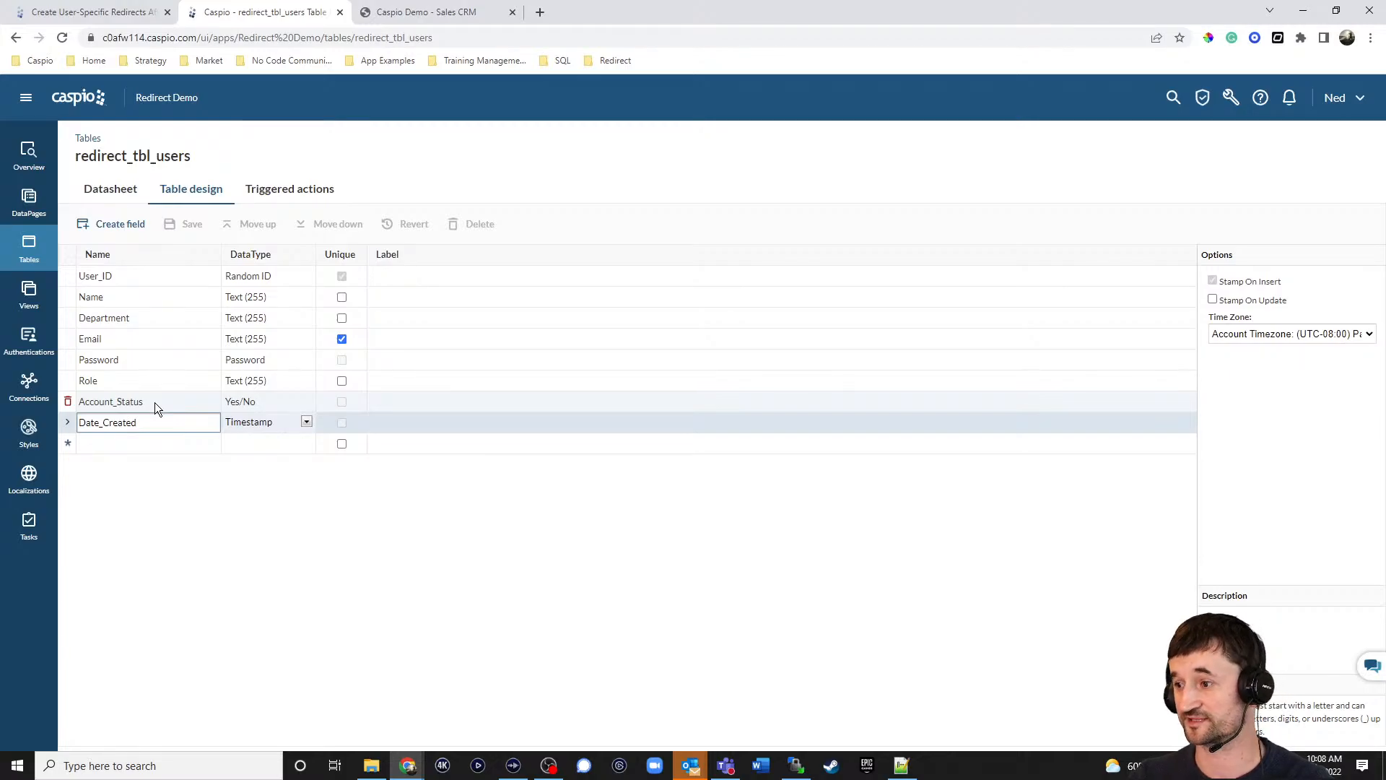
click(118, 193)
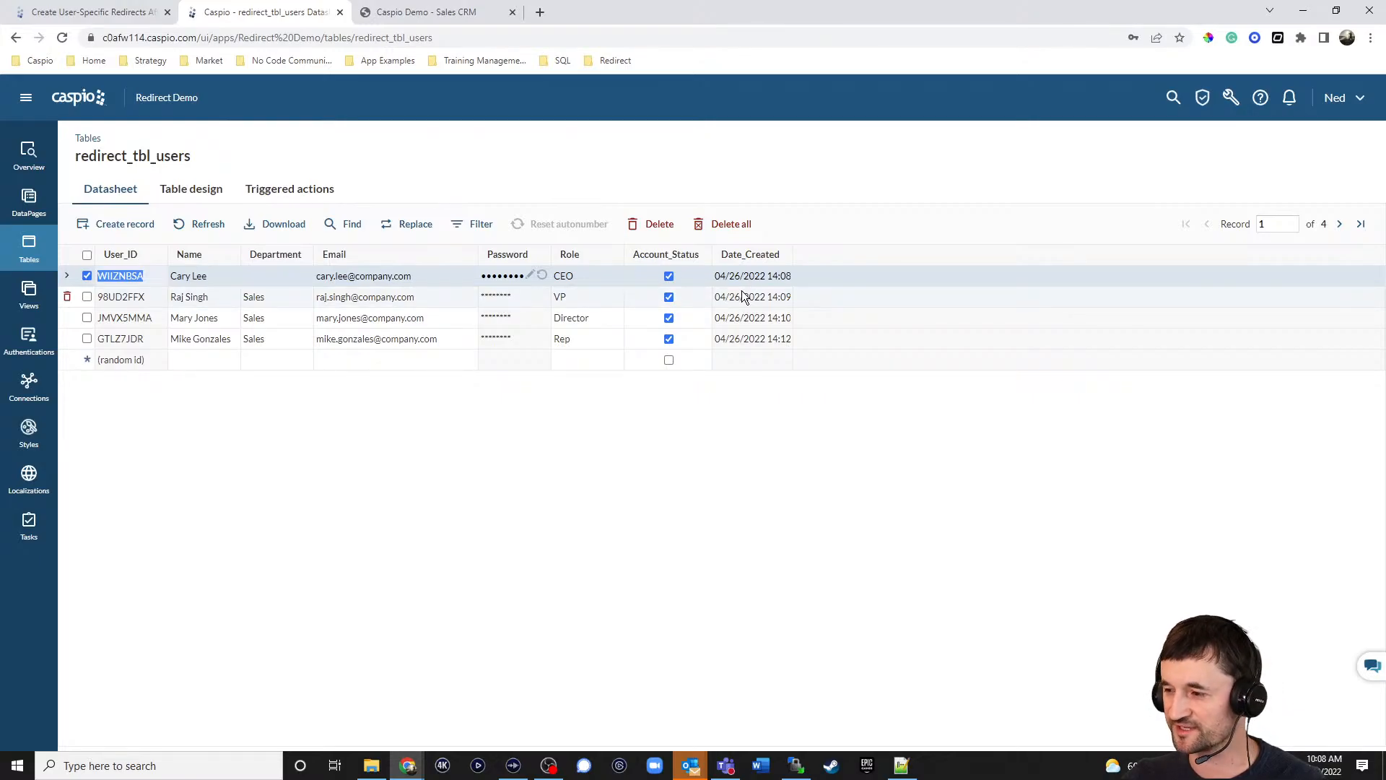
Go to Views and edit the redirect_filter_active_ceo view.
click(27, 296)
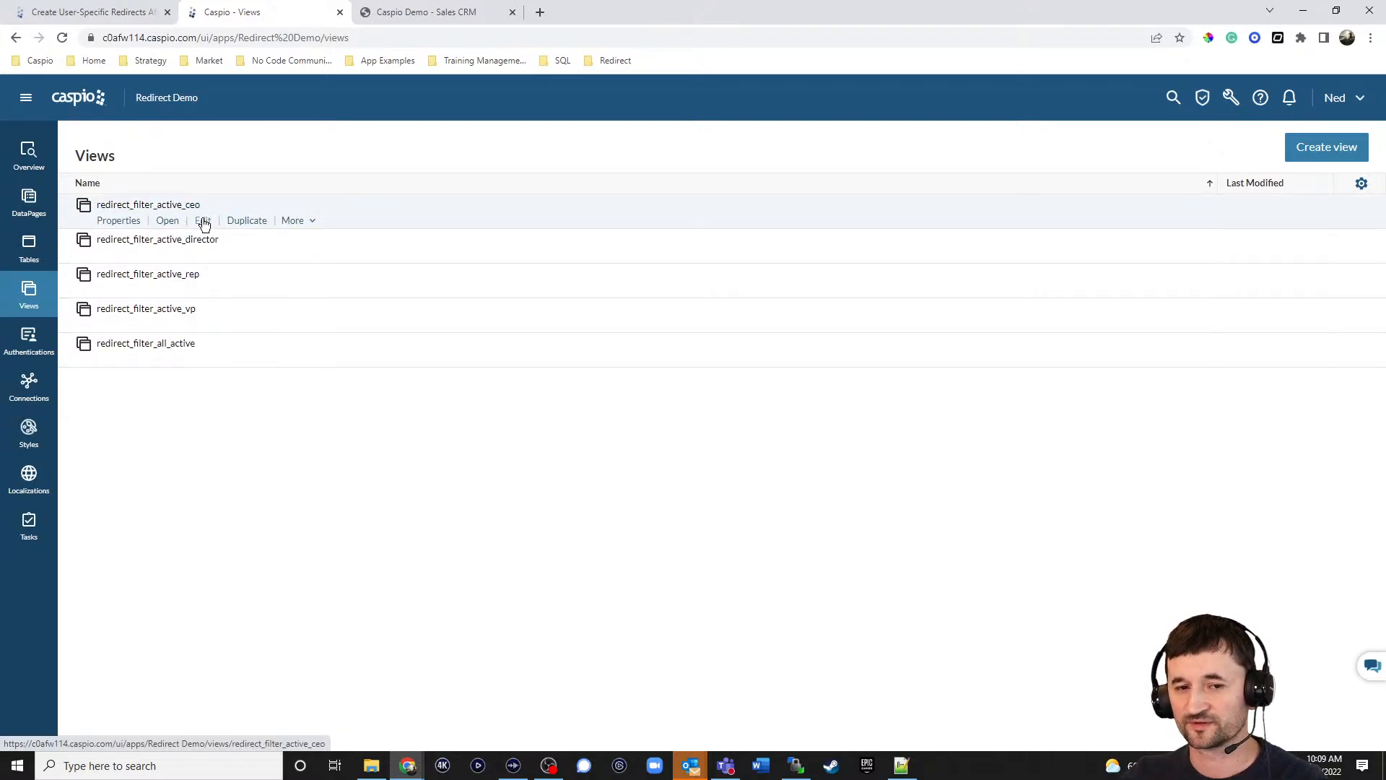
click(203, 220)
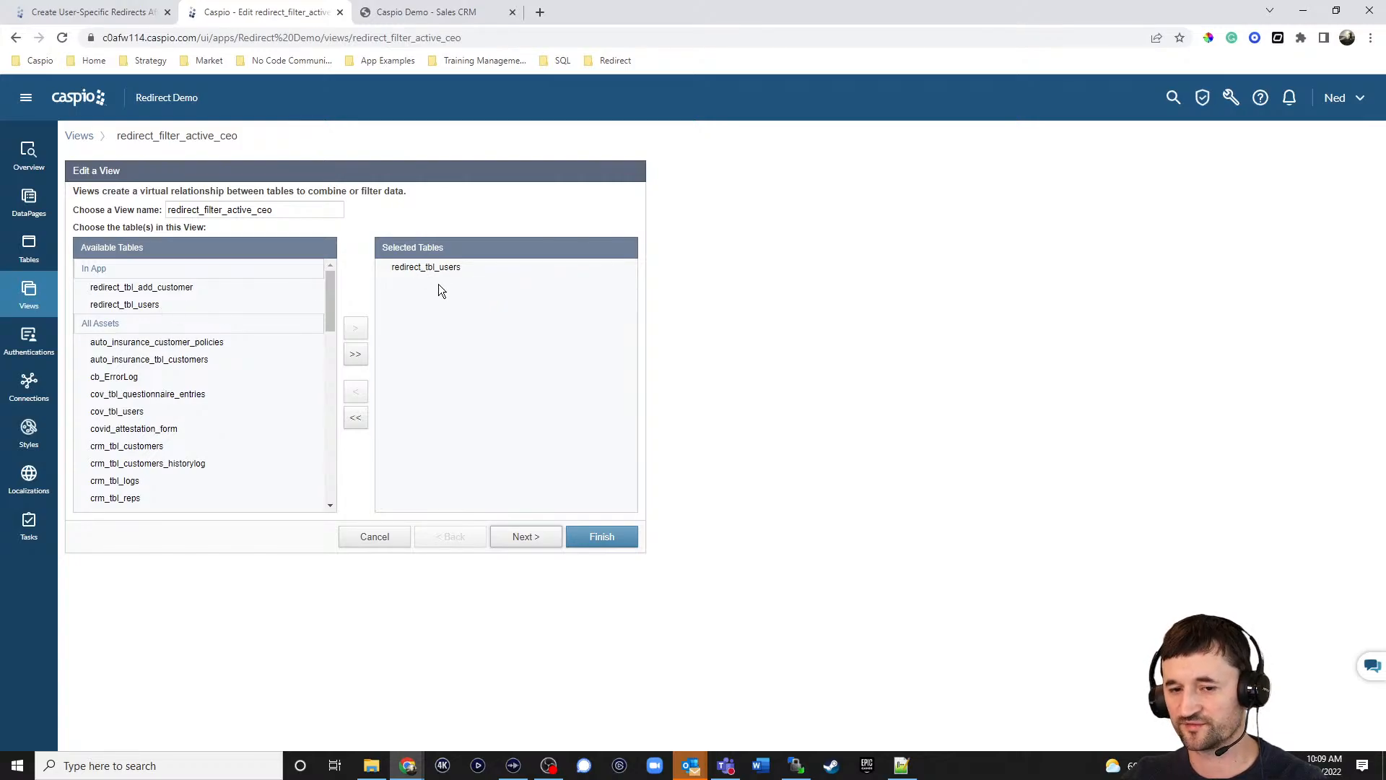
Review the view's criteria (Role equals CEO, Account_Status checked) and finish saving it.
click(526, 538)
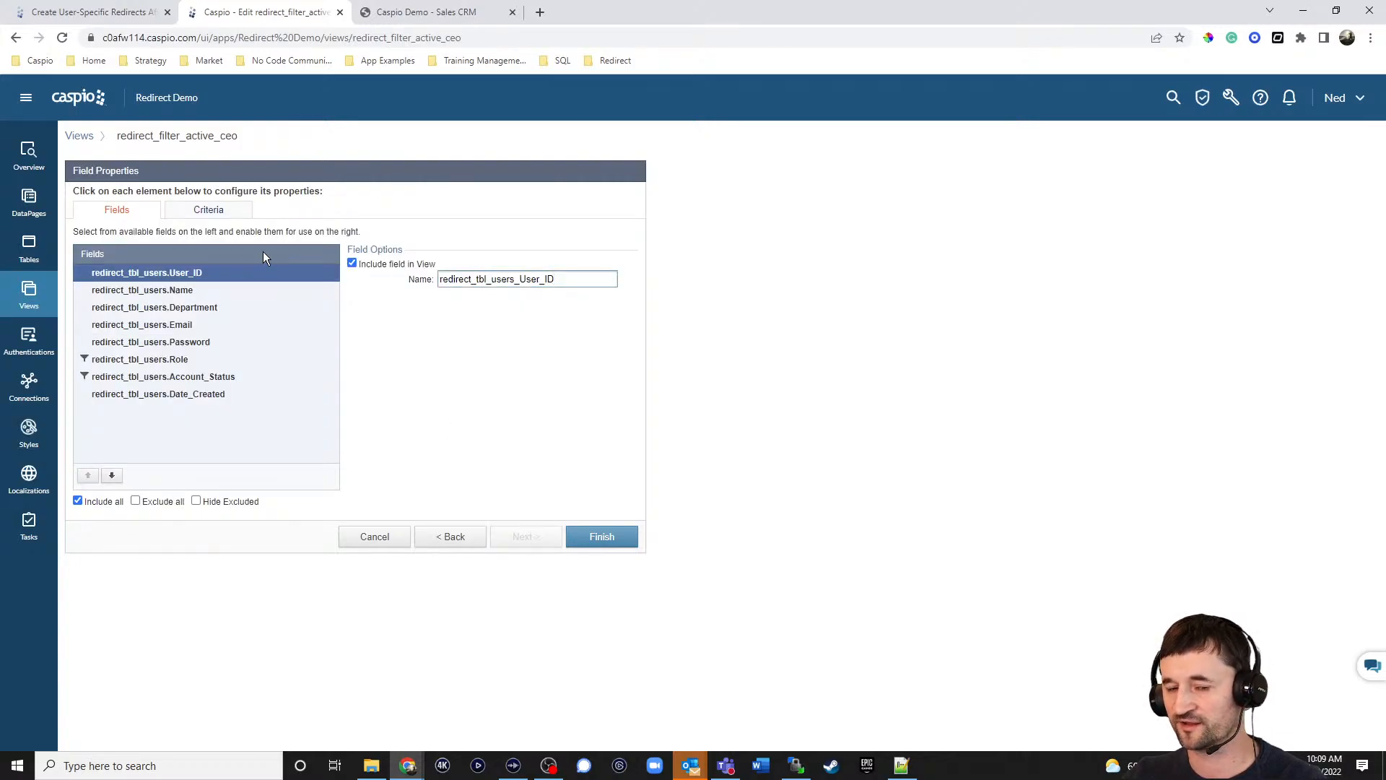
click(215, 213)
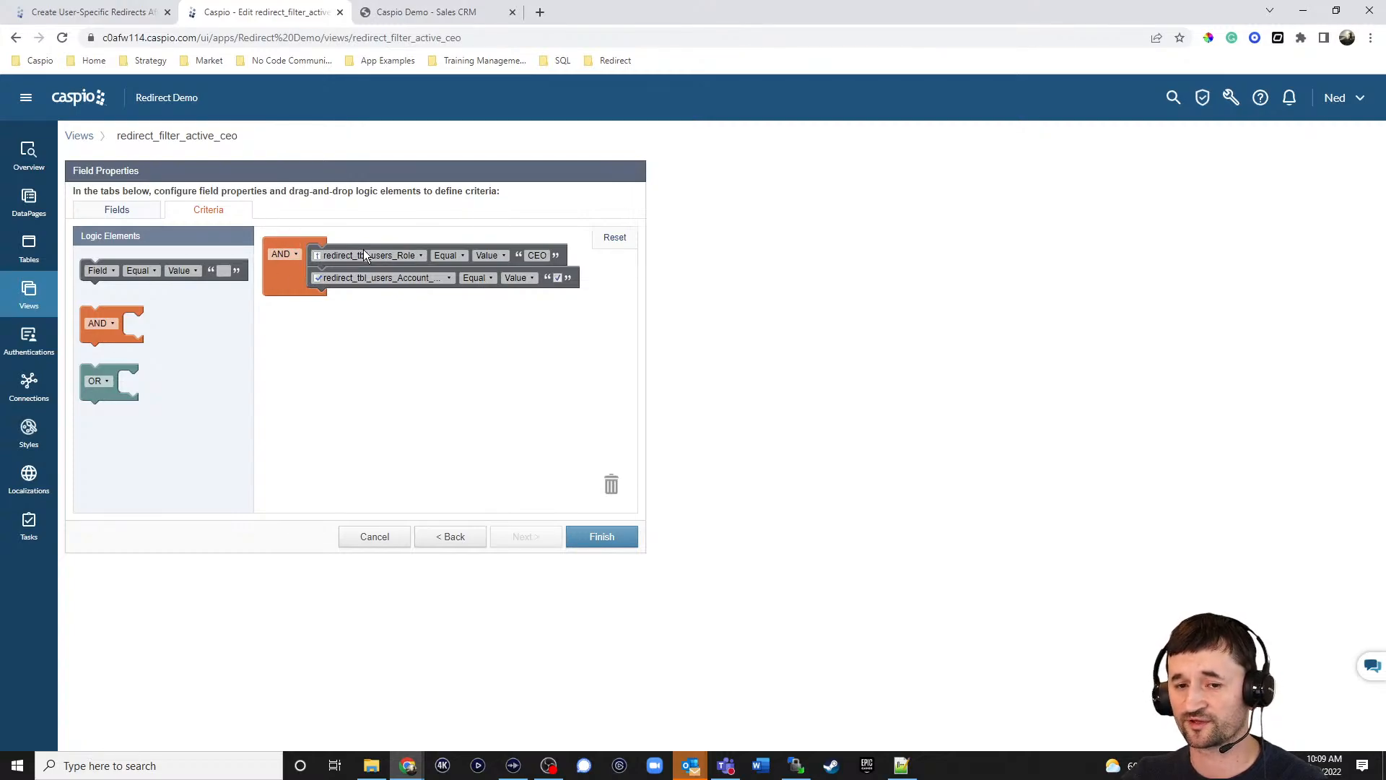
click(402, 259)
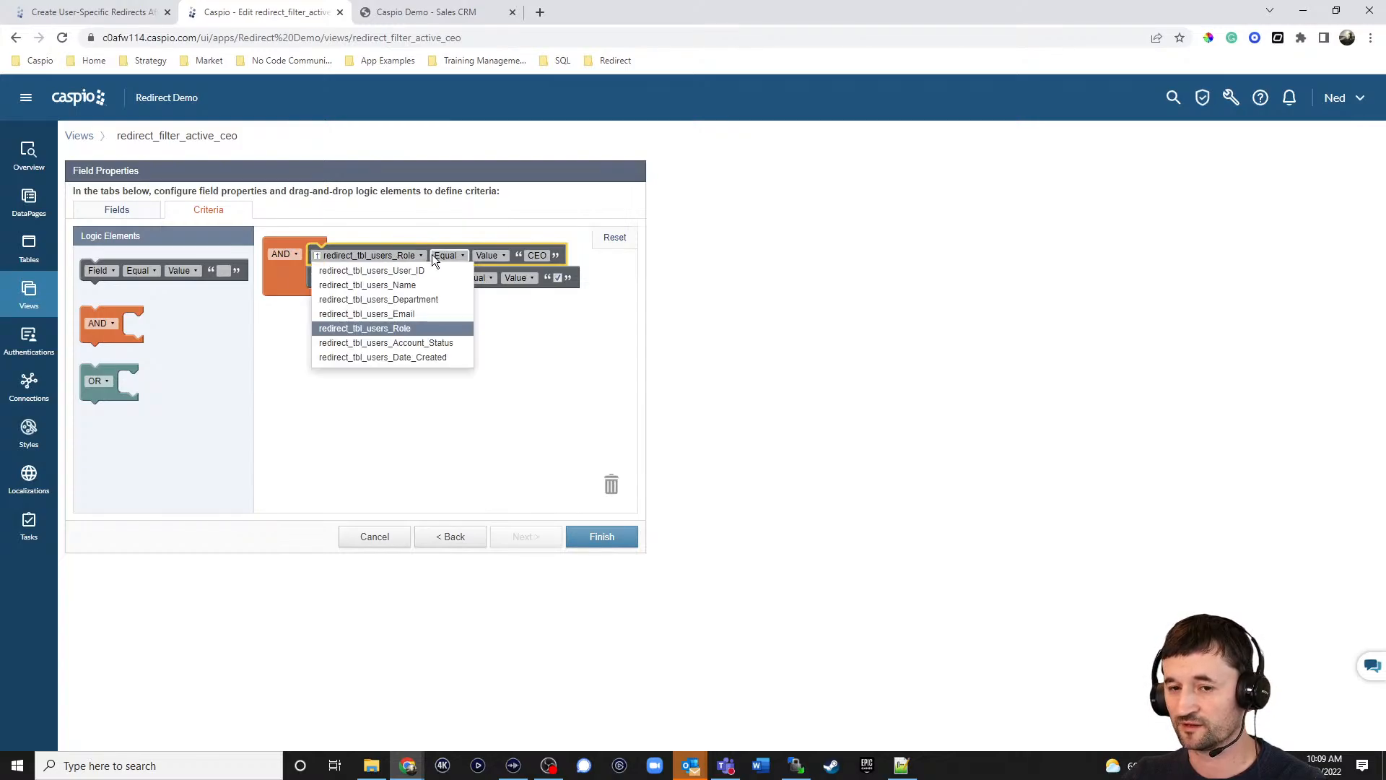
click(453, 225)
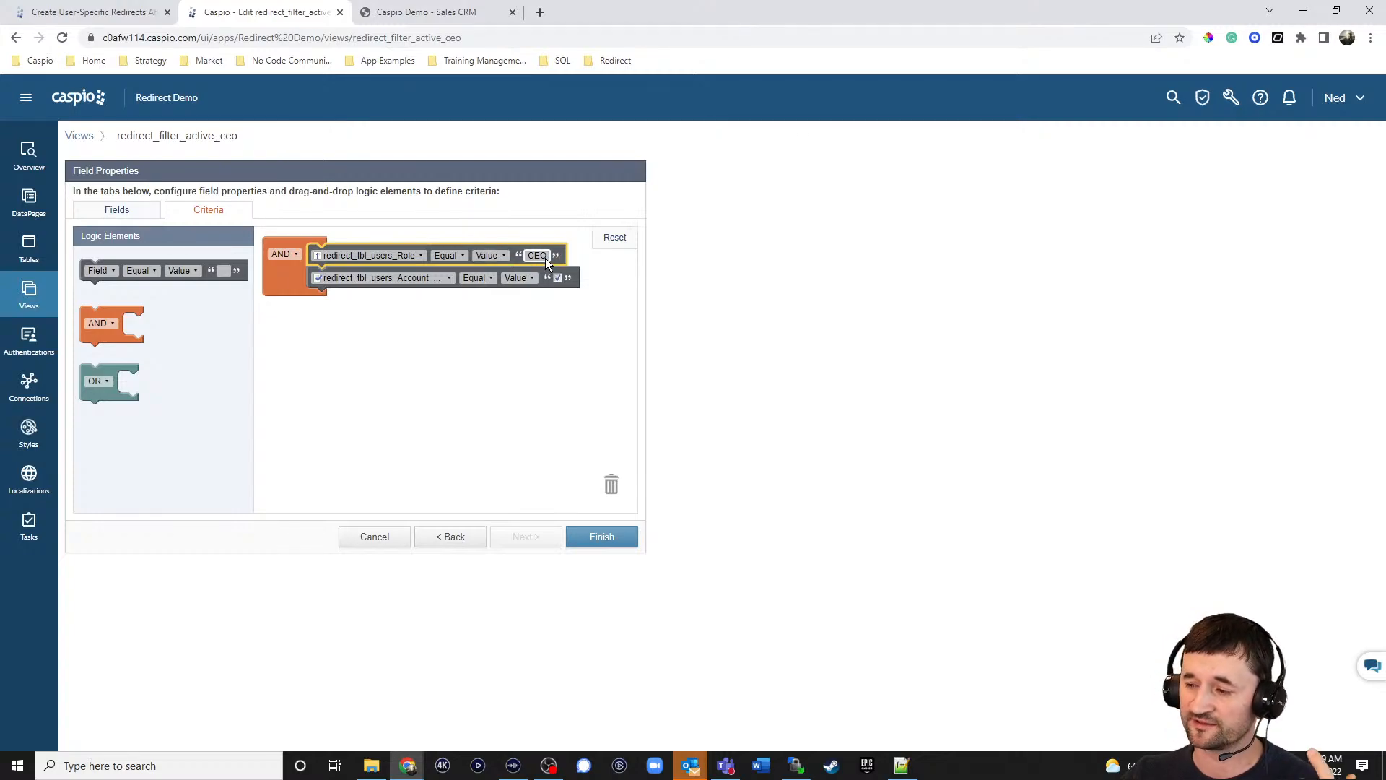
click(398, 277)
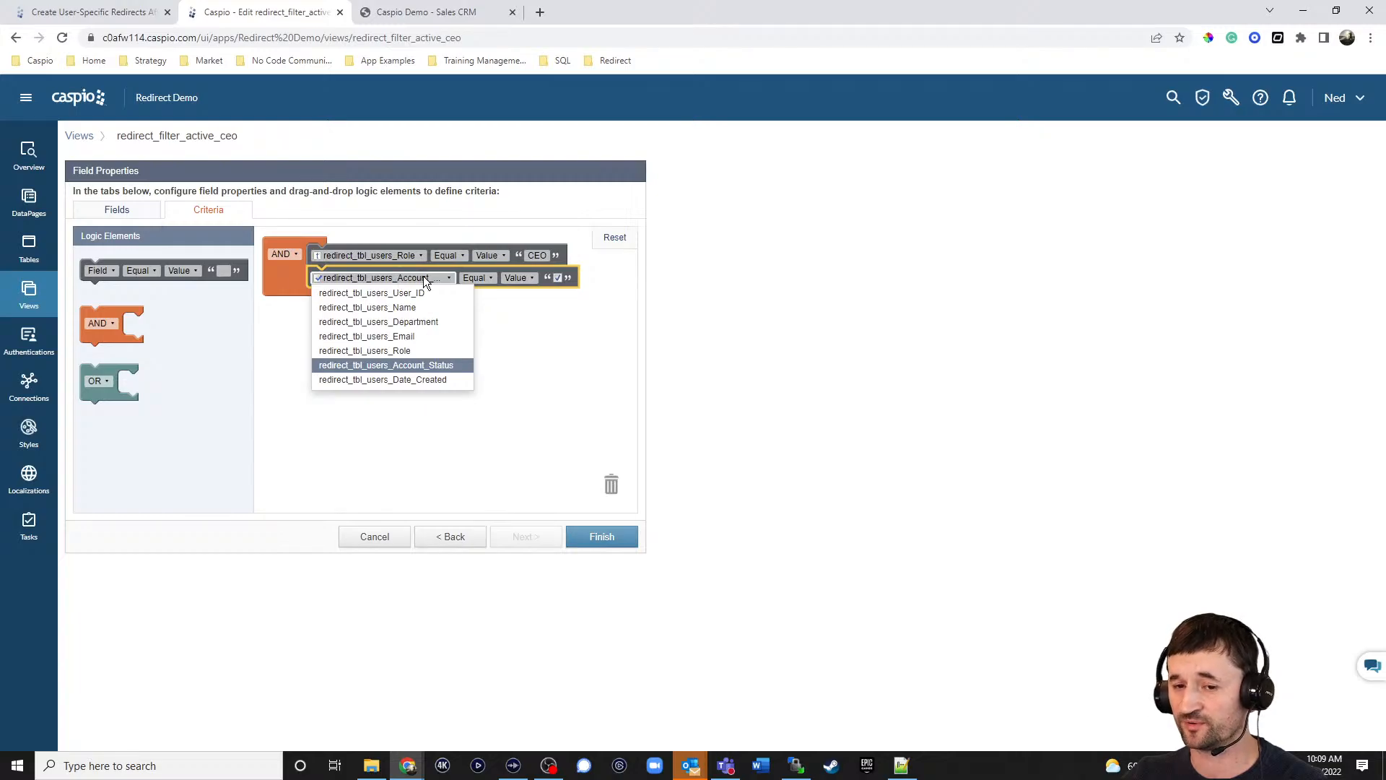
click(590, 288)
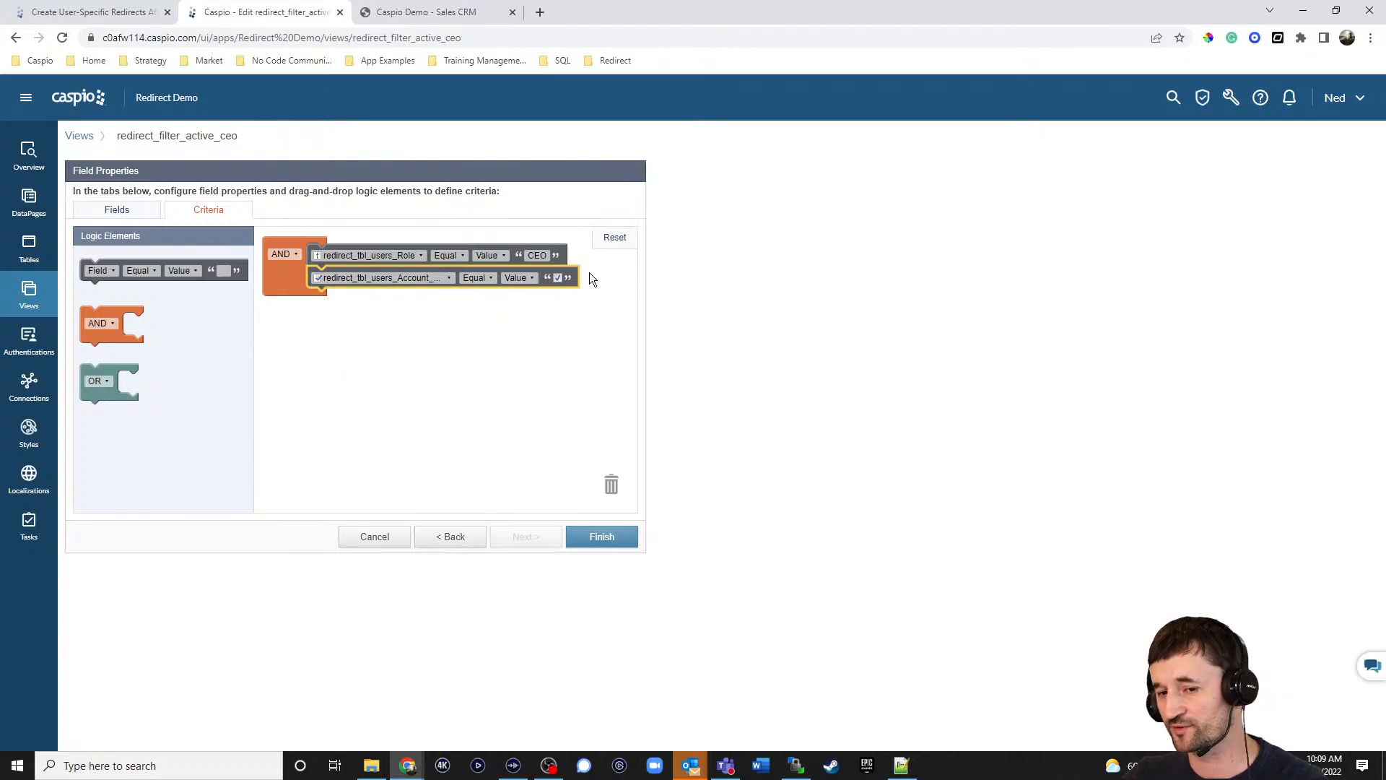
click(621, 535)
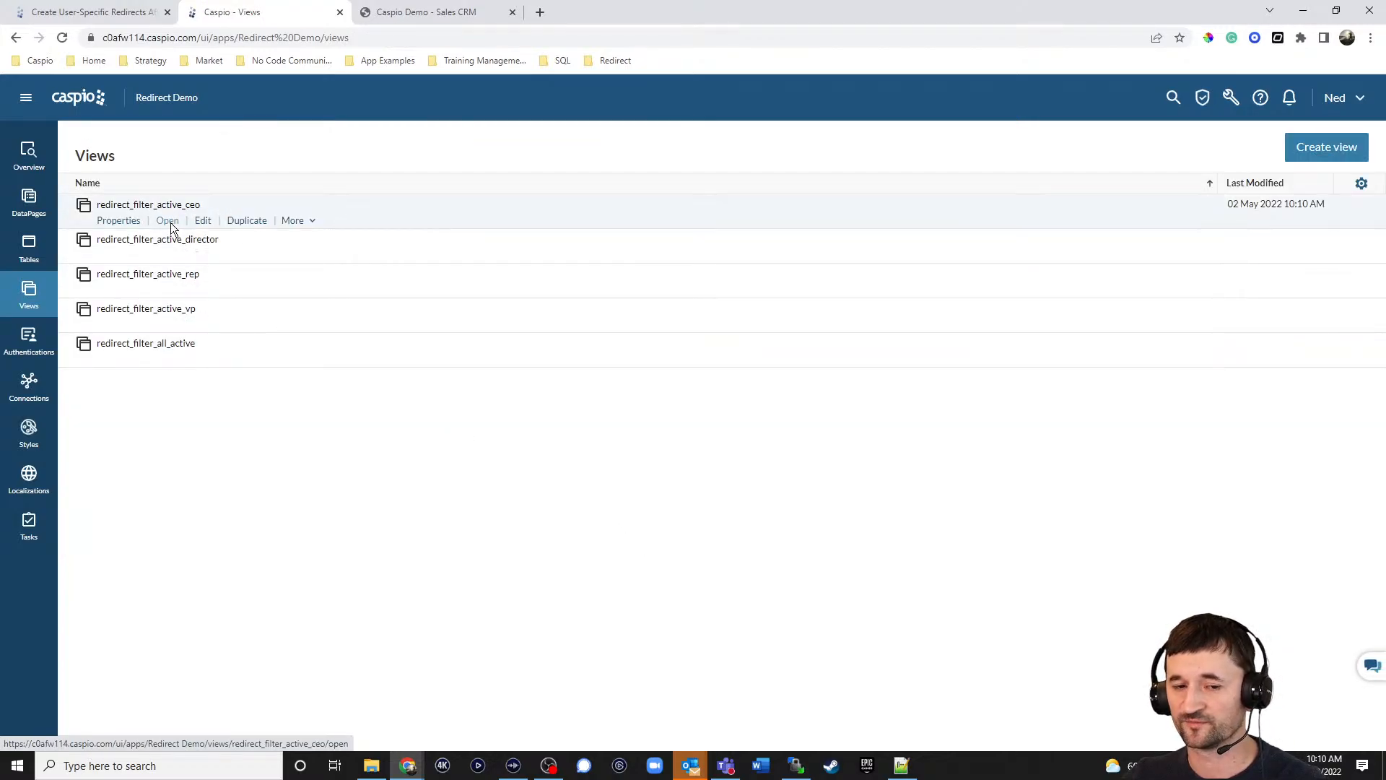
click(168, 221)
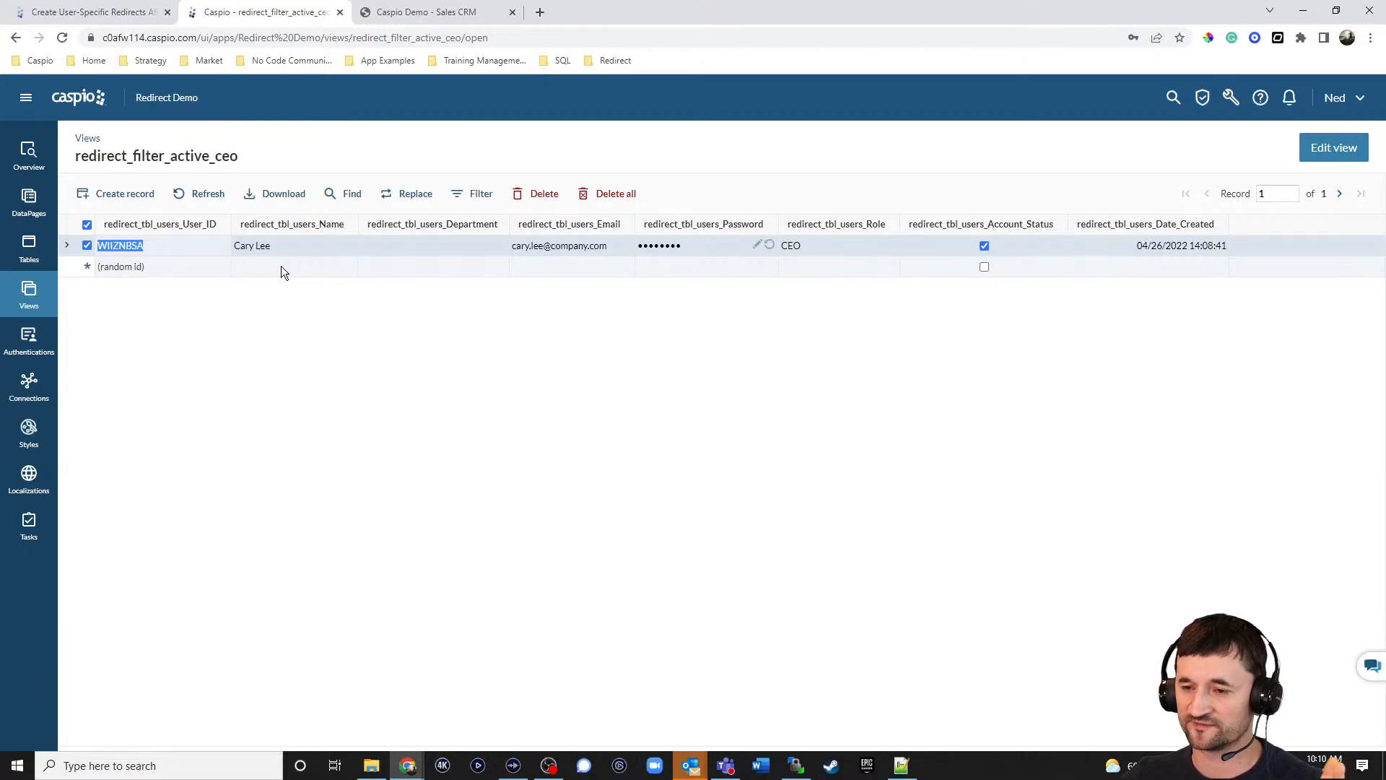
click(29, 292)
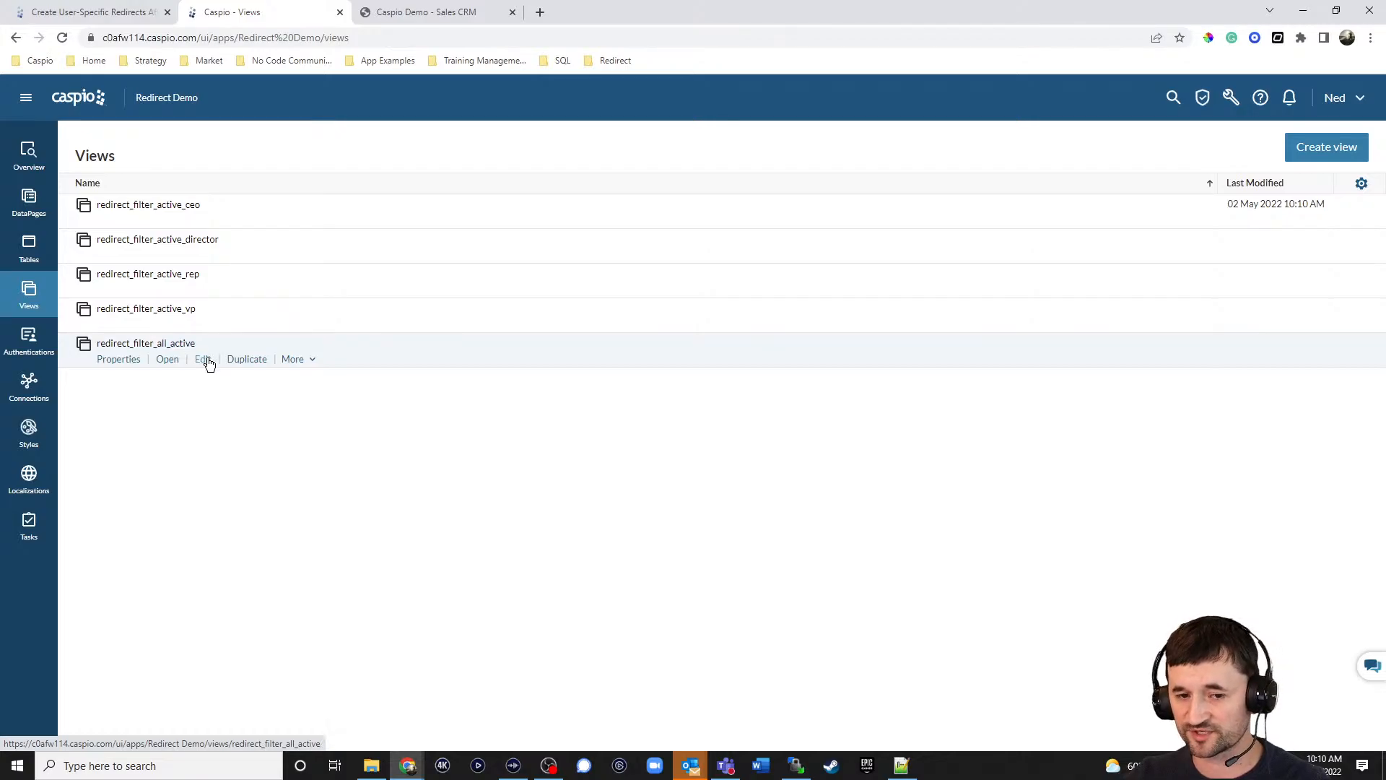
Re-save redirect_filter_all_active with its active-account criterion, preview its records, then open Authentications.
click(205, 359)
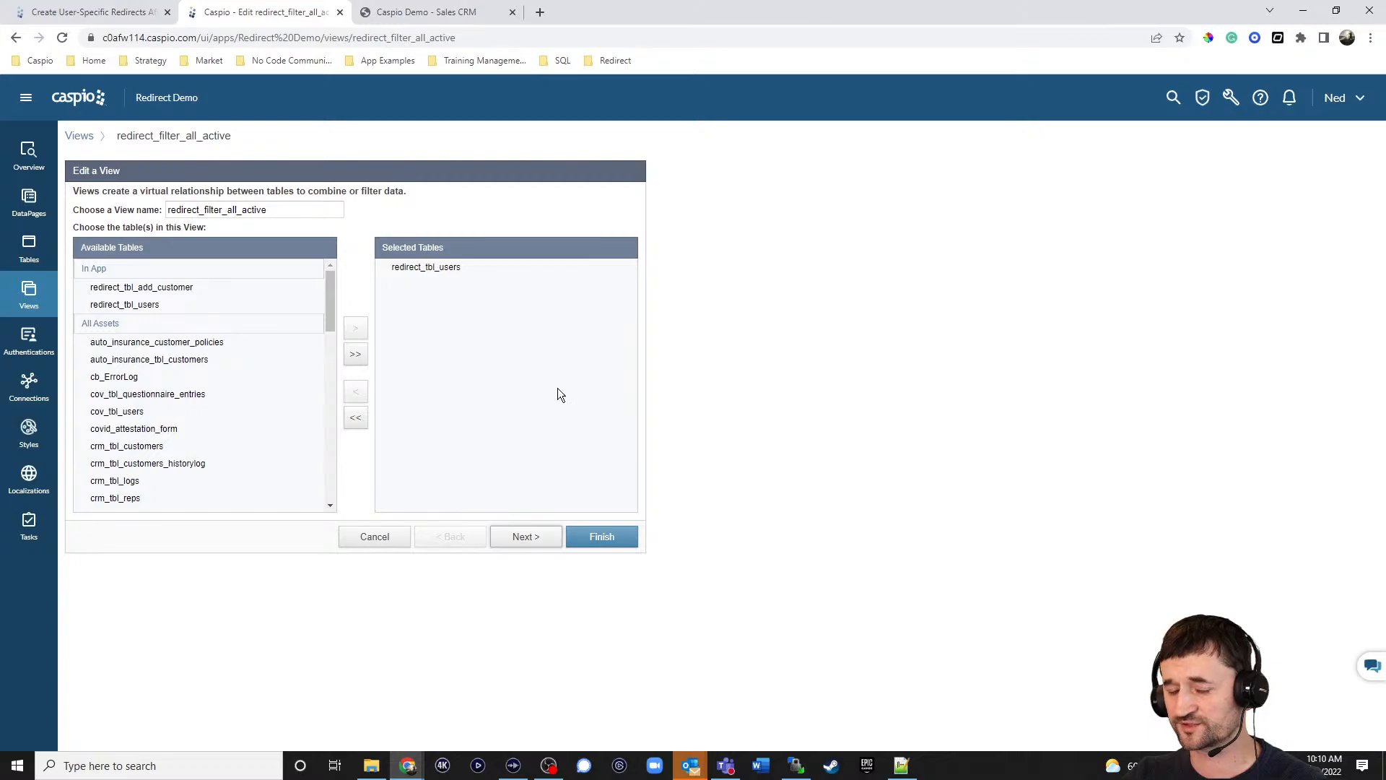
click(526, 536)
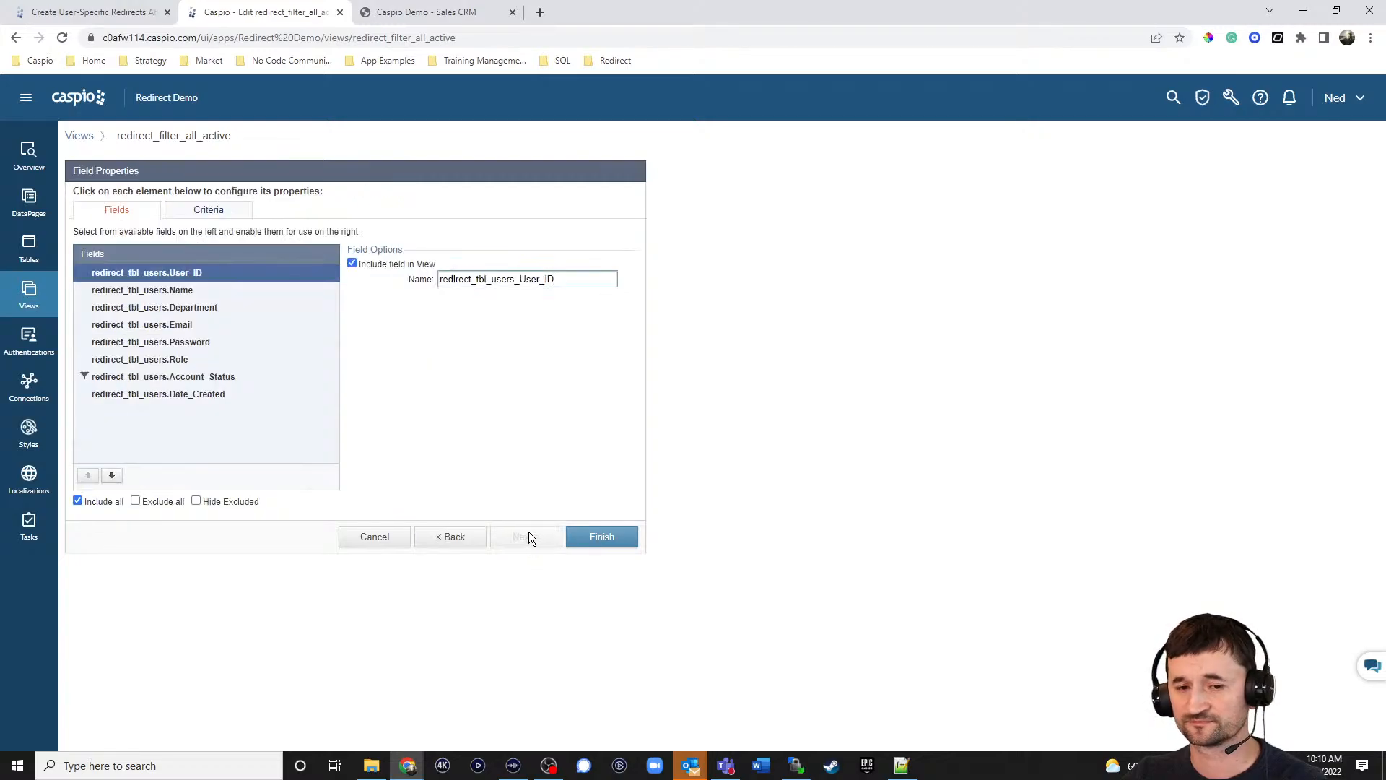
click(229, 210)
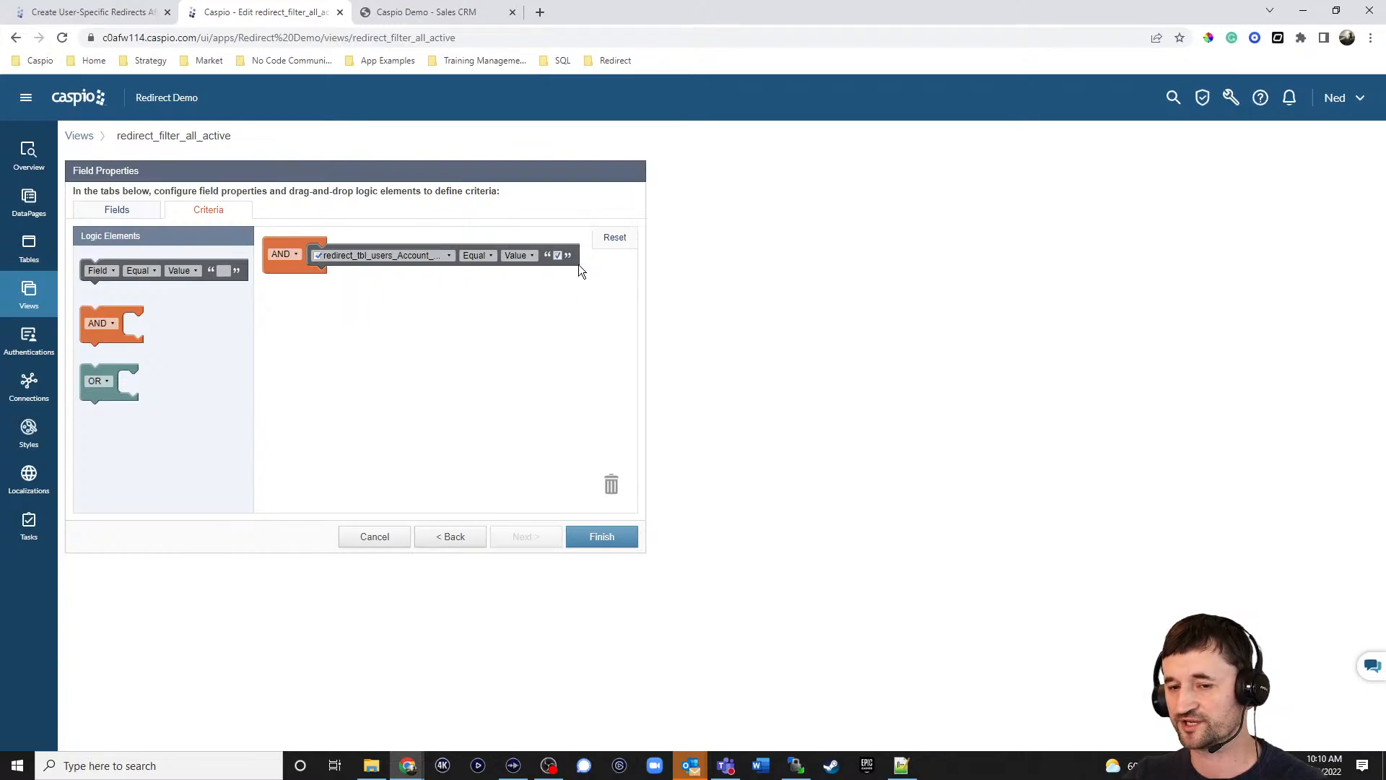
click(617, 542)
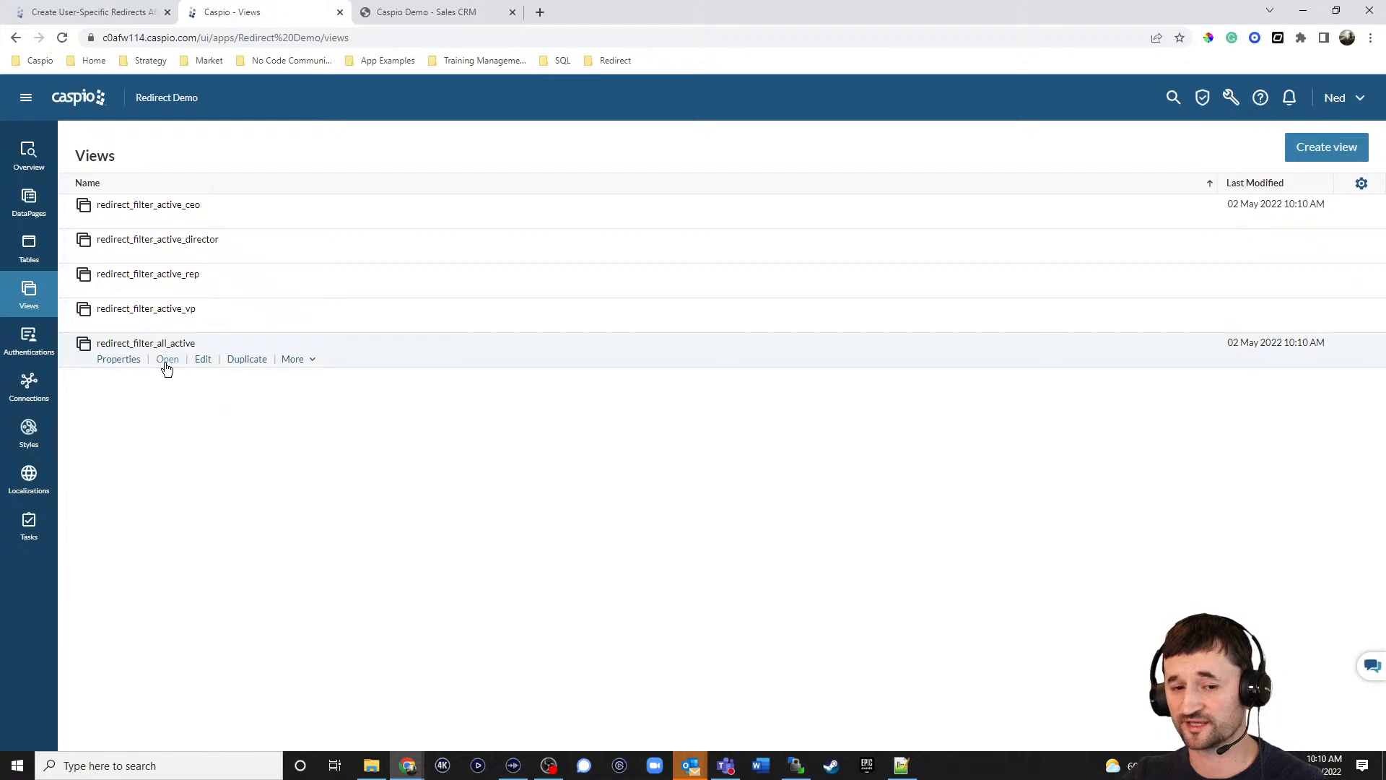
click(166, 360)
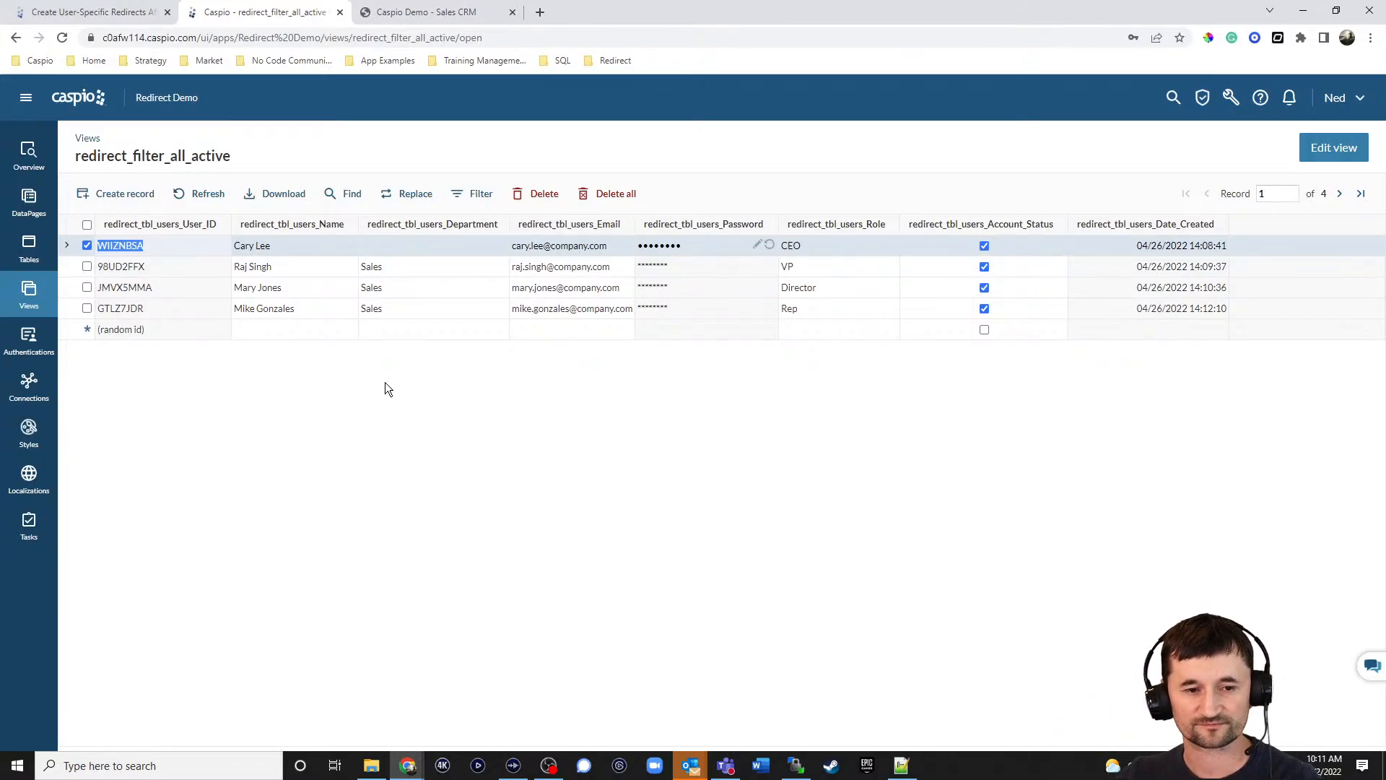
click(29, 339)
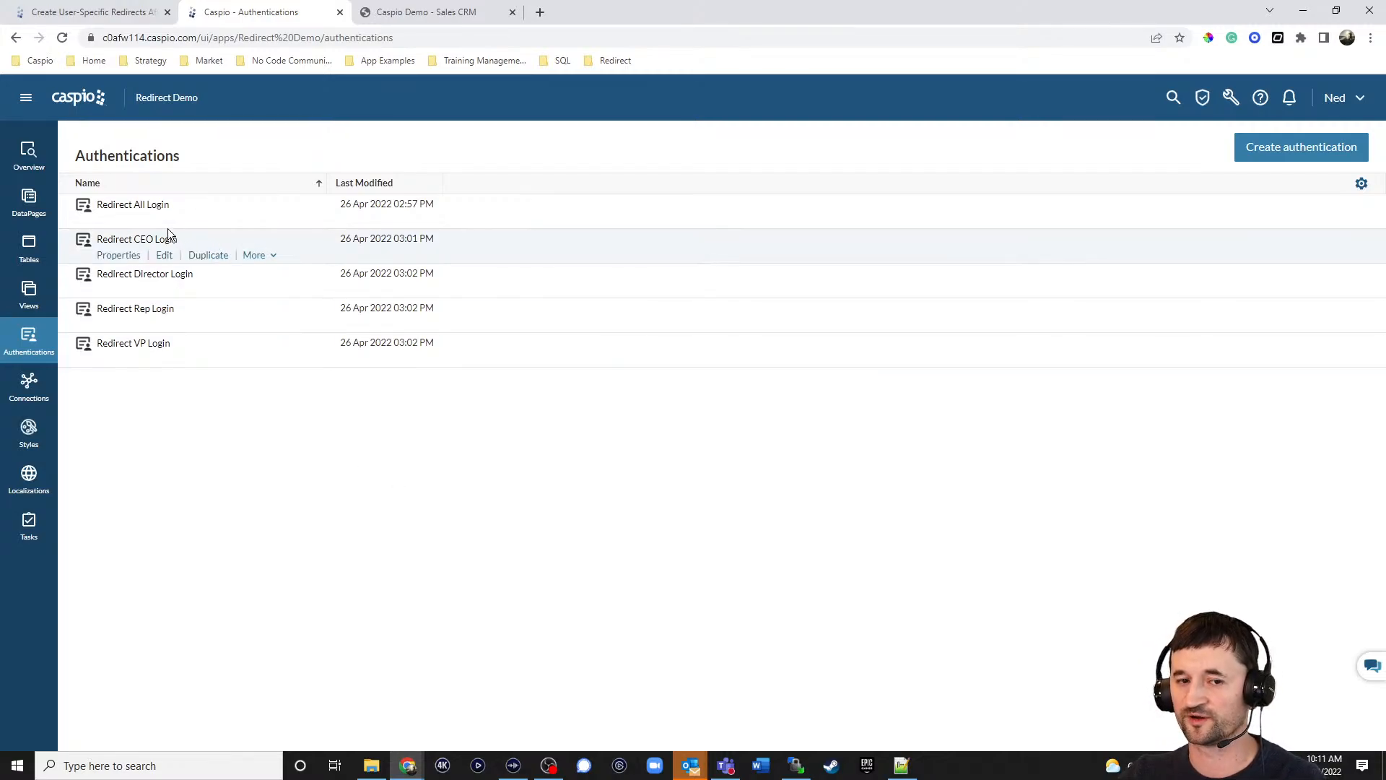
mouse_move(152, 212)
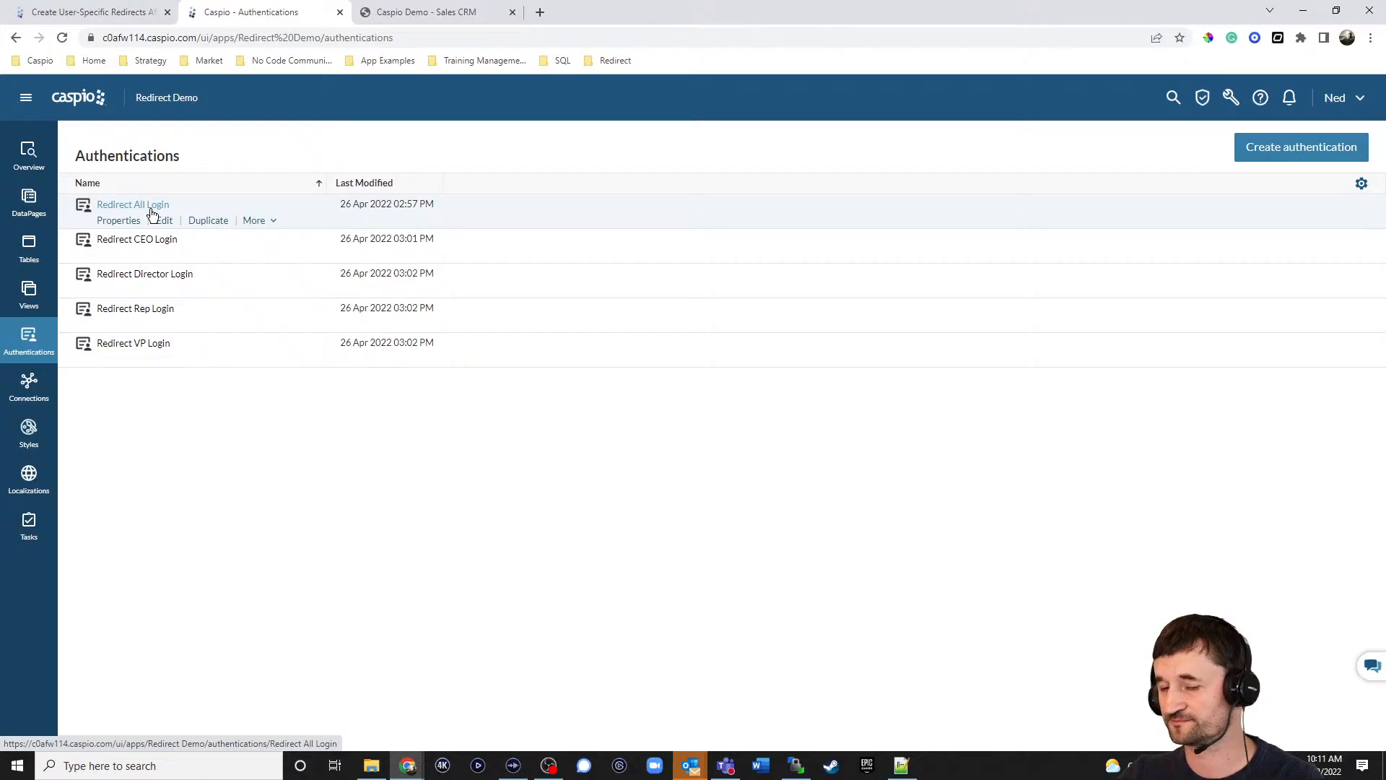
click(162, 221)
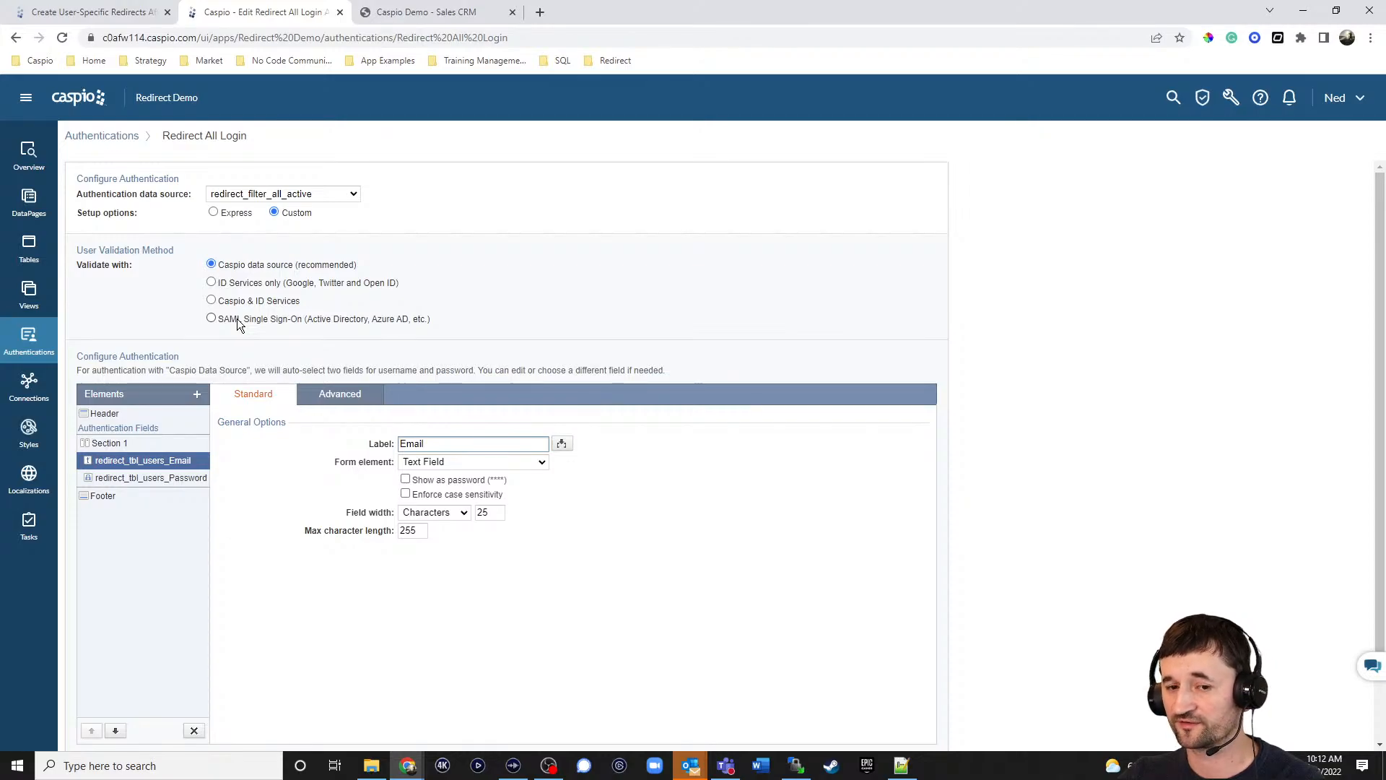
click(132, 410)
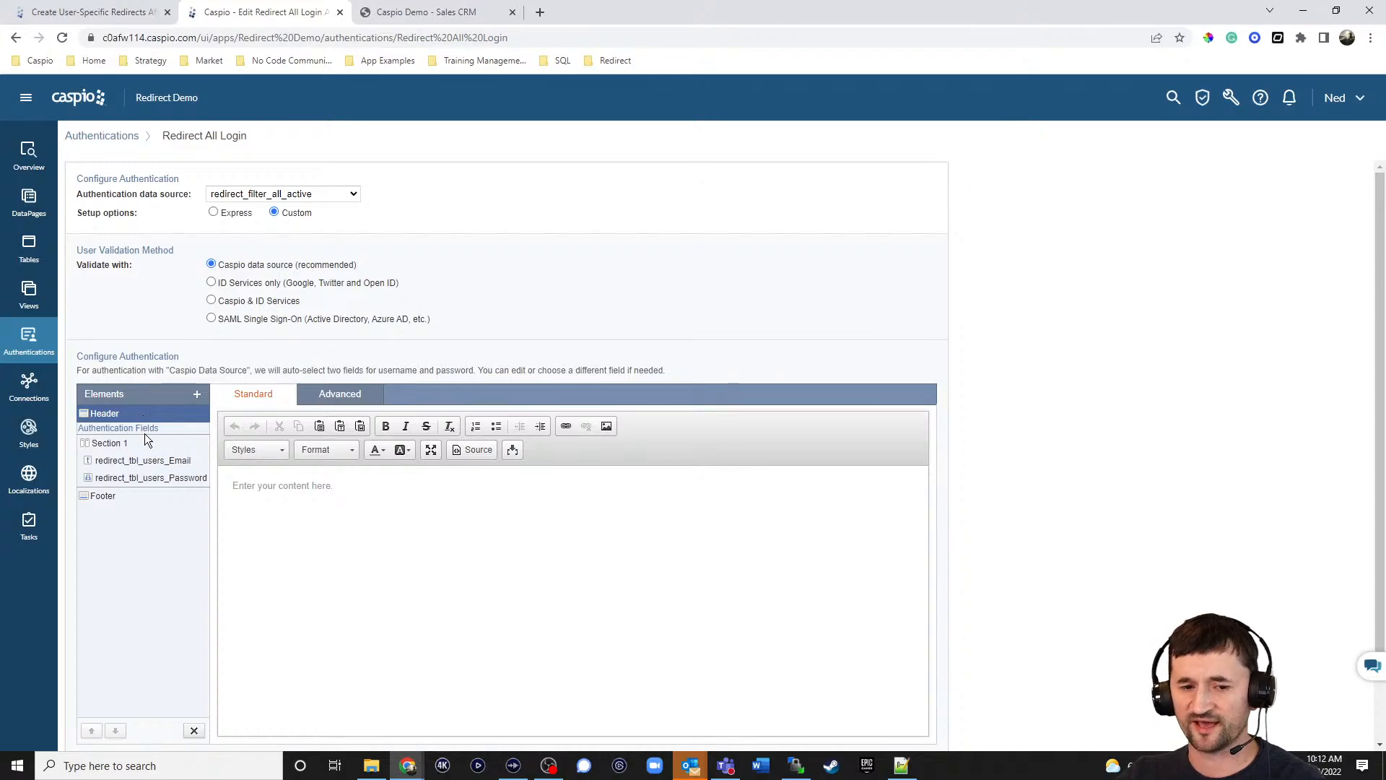
click(145, 461)
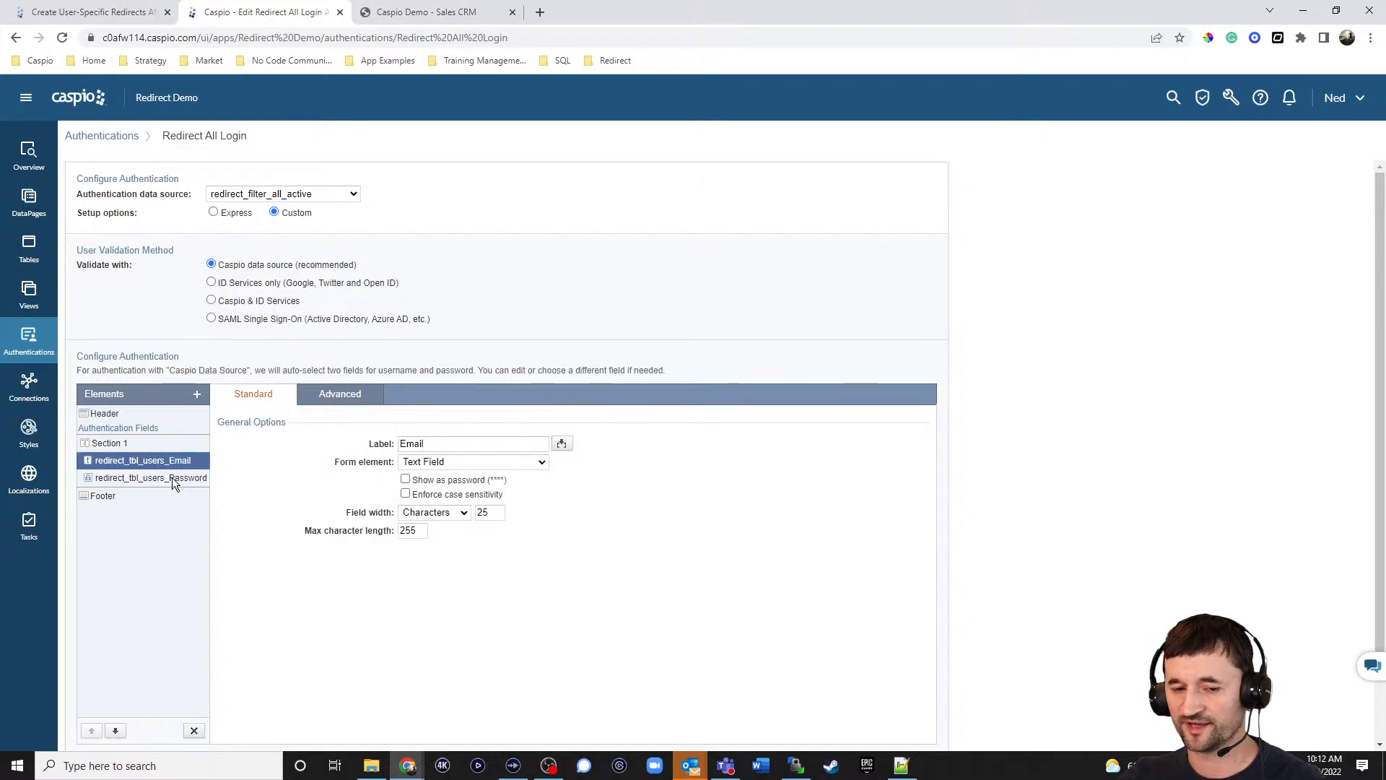
click(171, 478)
click(119, 498)
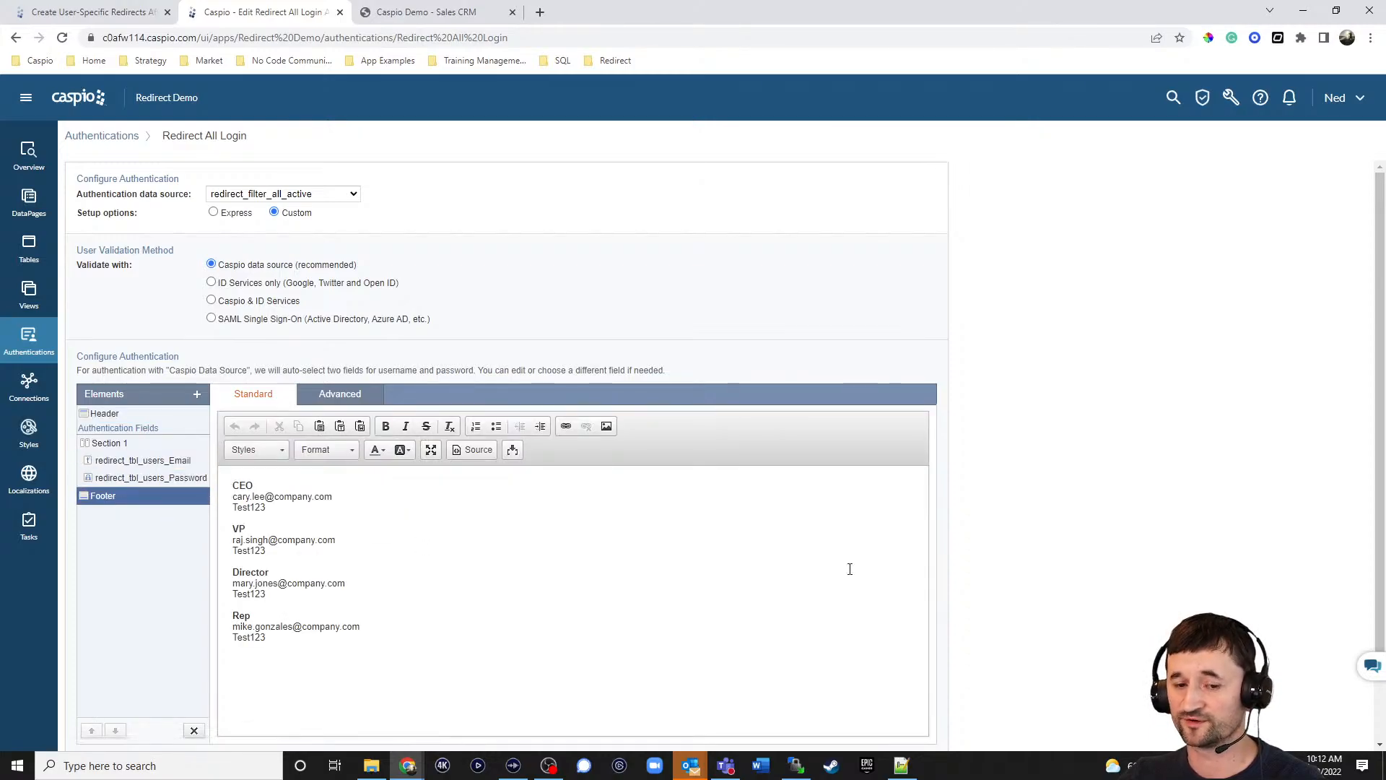
scroll(850, 566, down, 1)
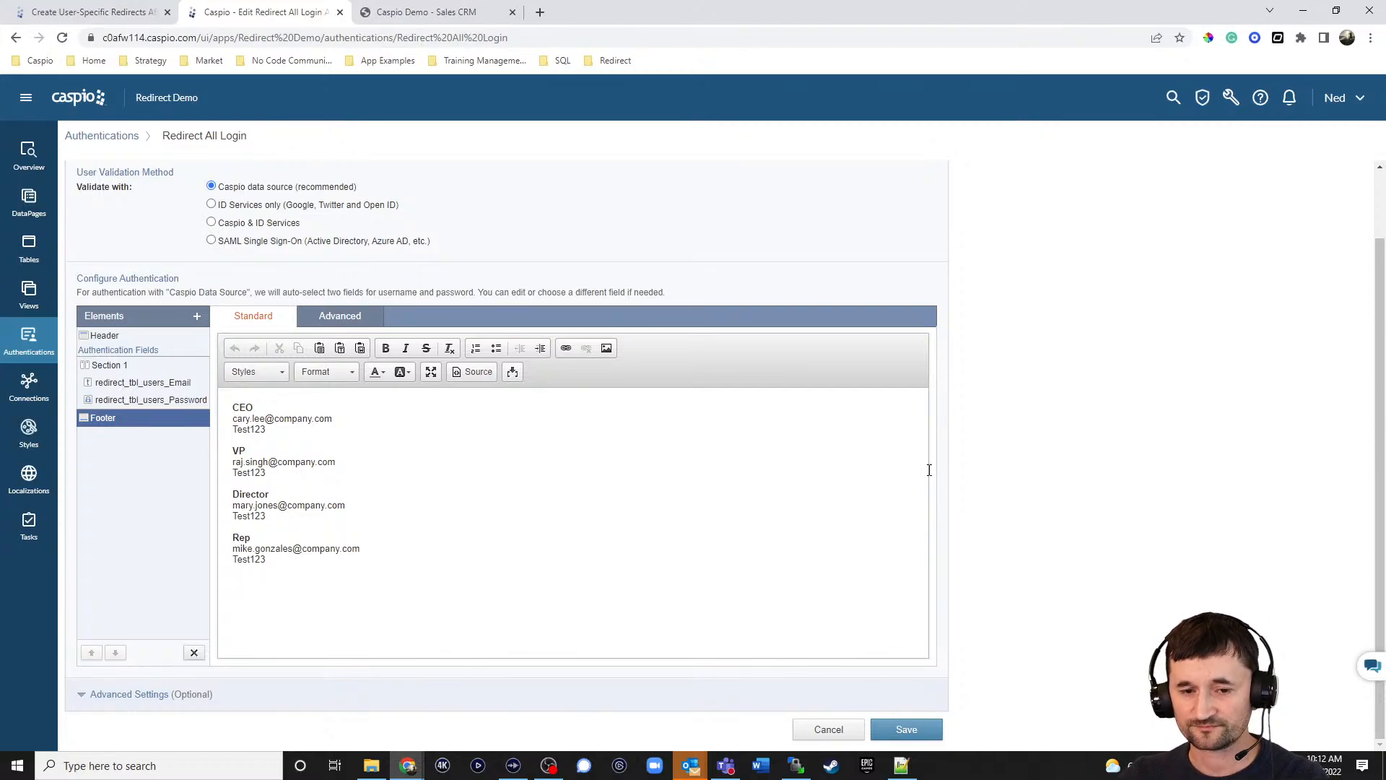
click(138, 696)
scroll(1019, 417, down, 3)
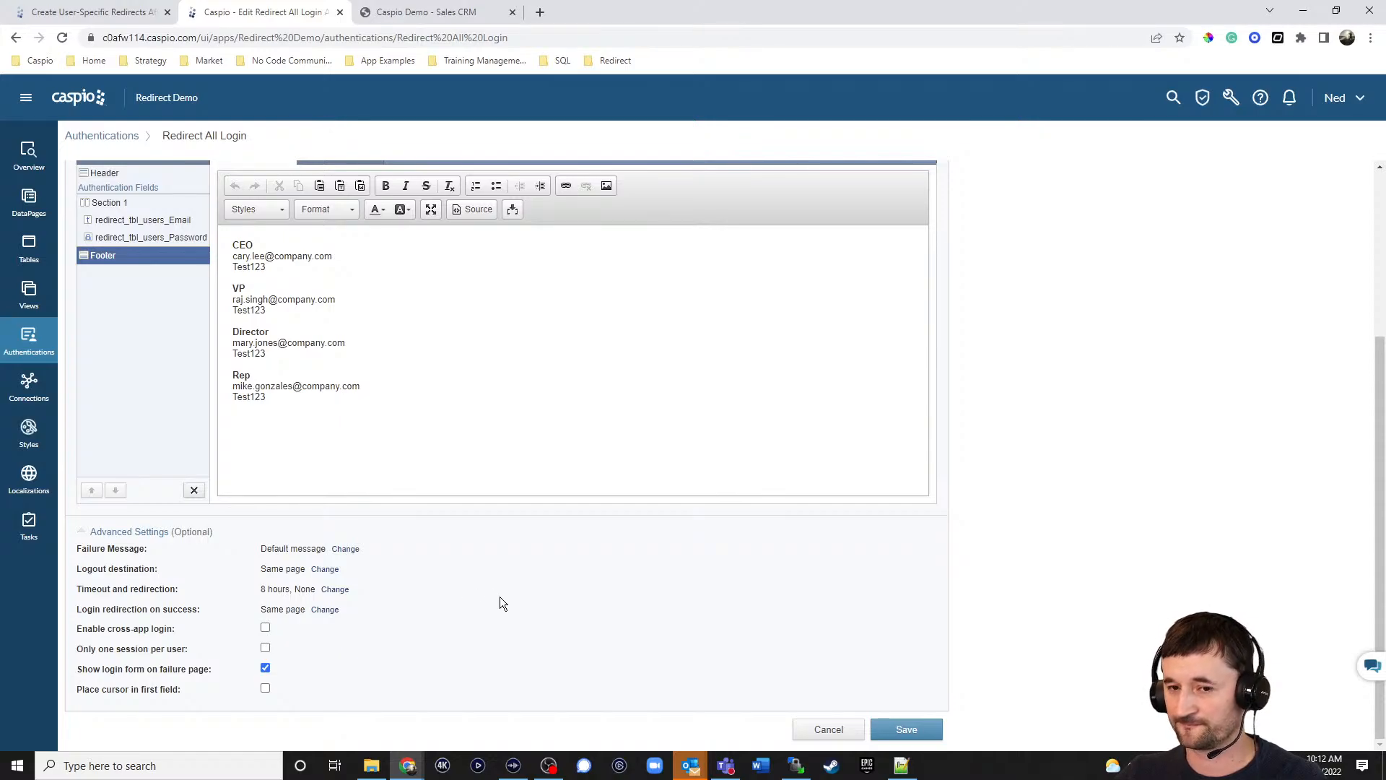
scroll(1016, 553, up, 3)
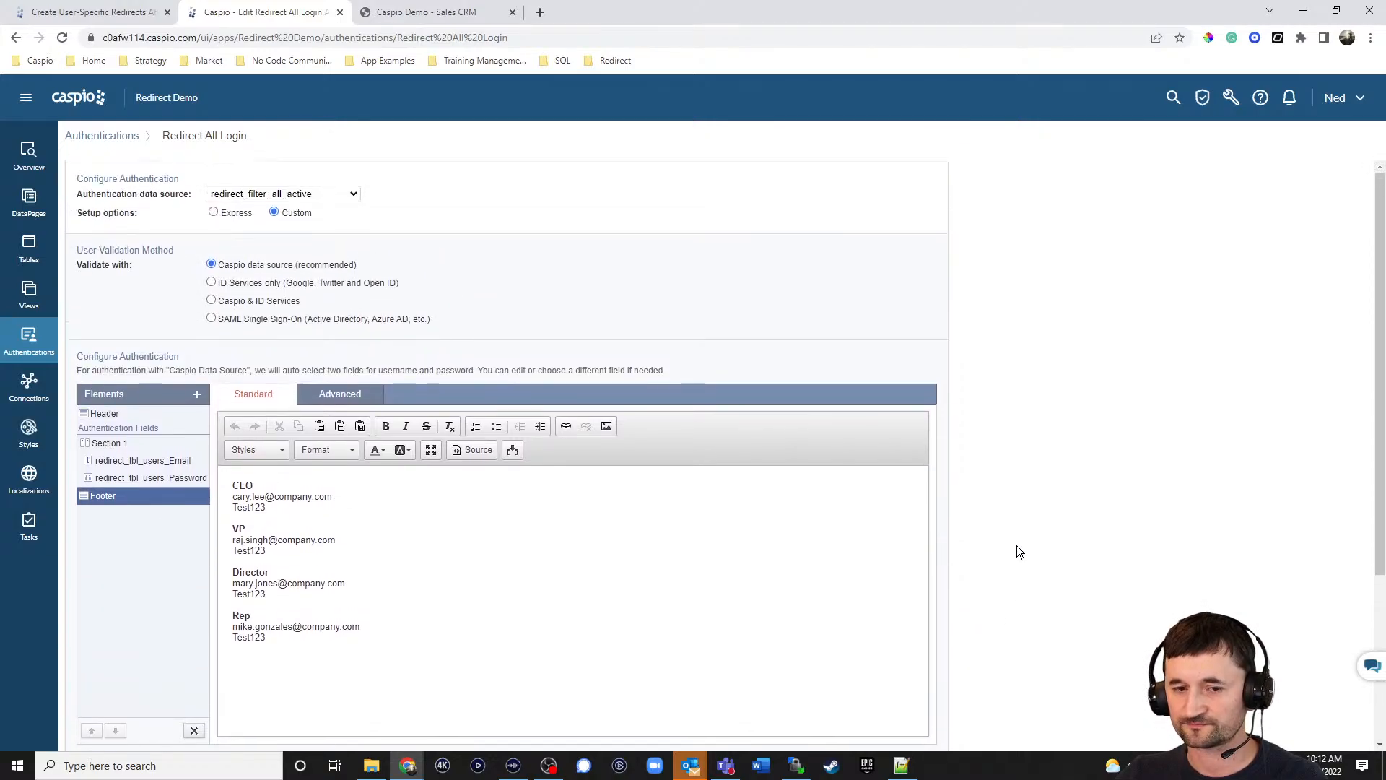
scroll(1016, 553, down, 3)
scroll(871, 684, down, 1)
click(829, 729)
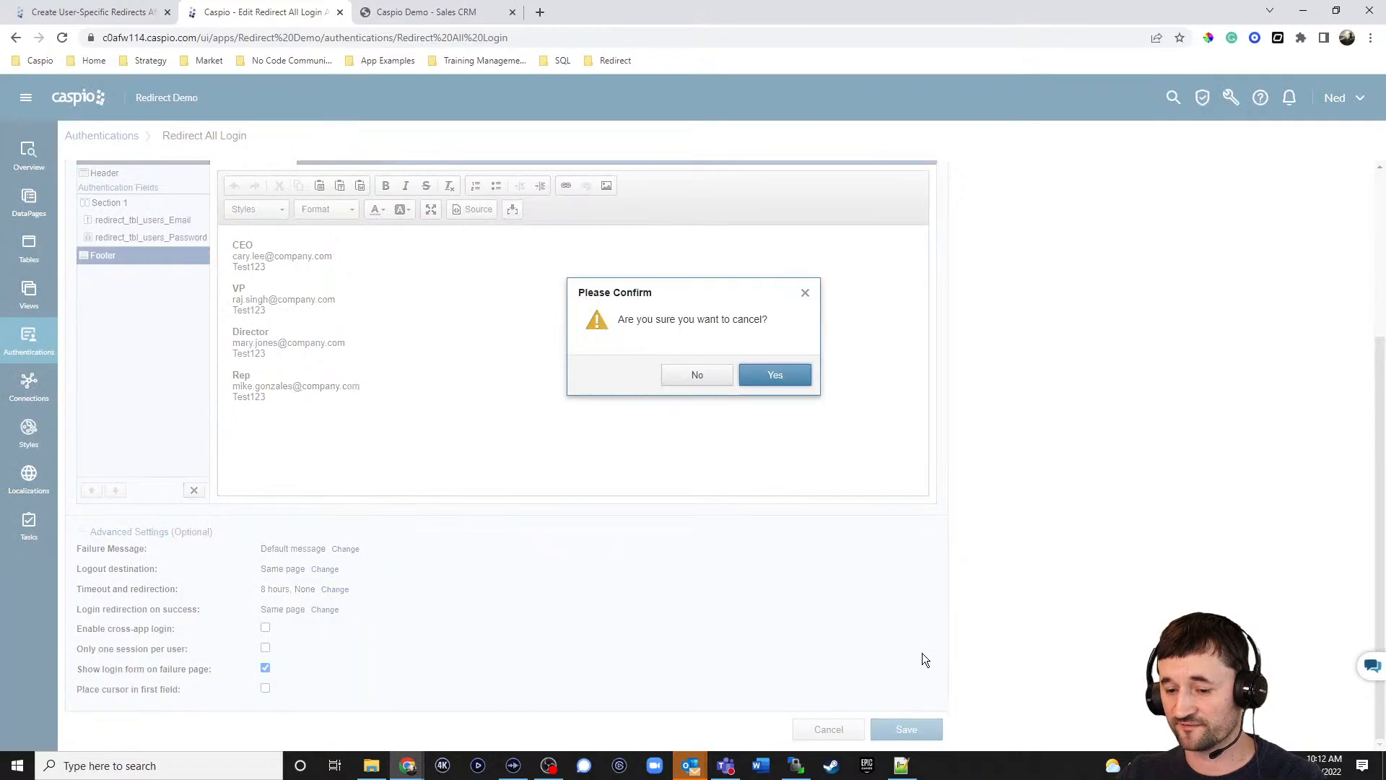
click(780, 376)
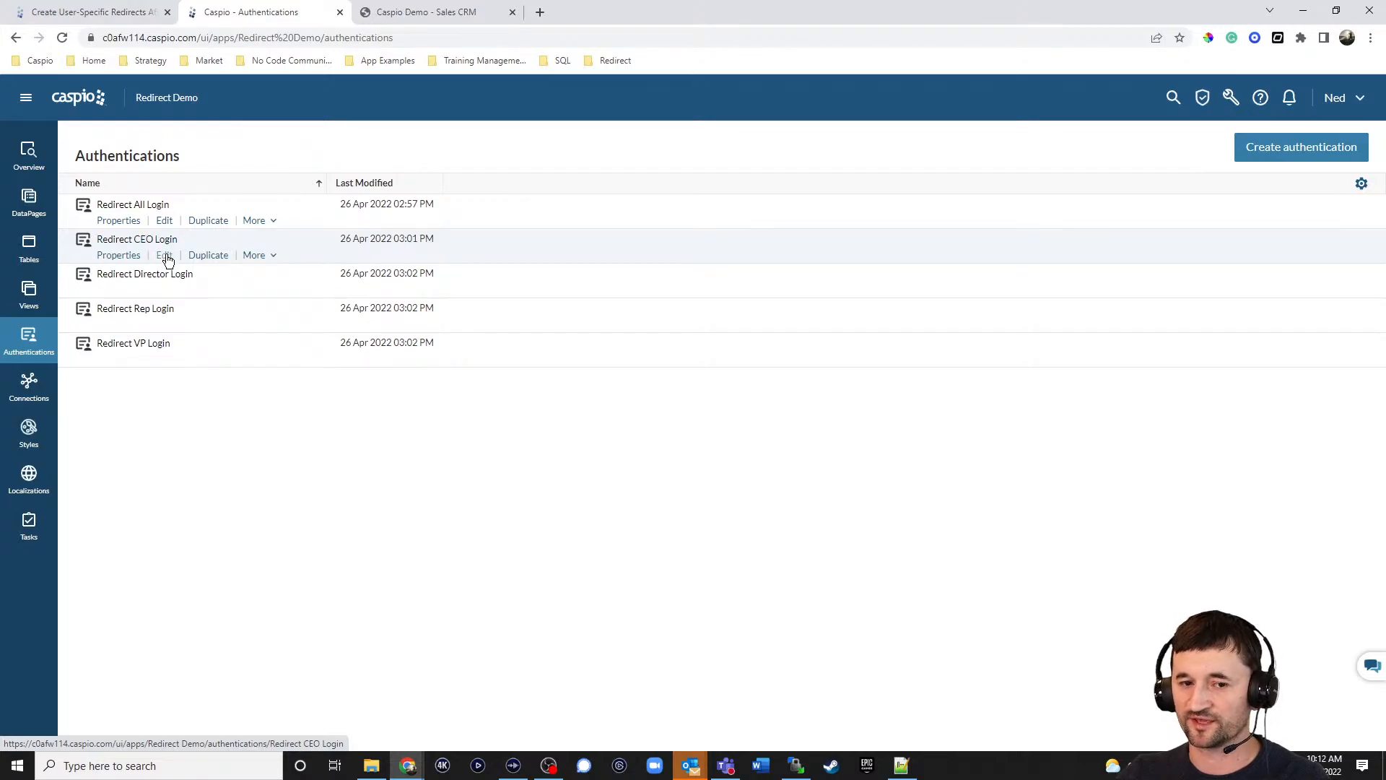
Edit Redirect CEO Login, expand Advanced Settings, and open its logout destination URL for changing.
click(166, 255)
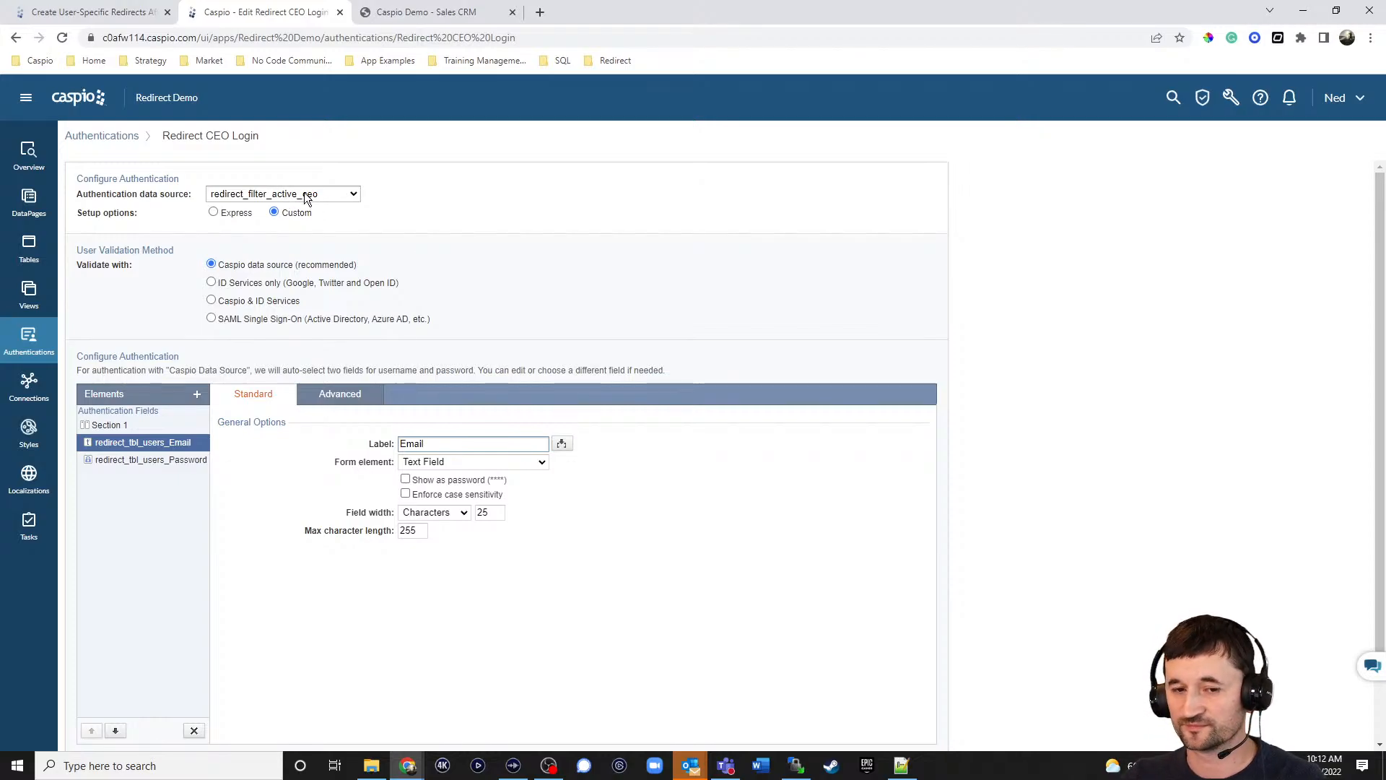
scroll(1010, 408, down, 2)
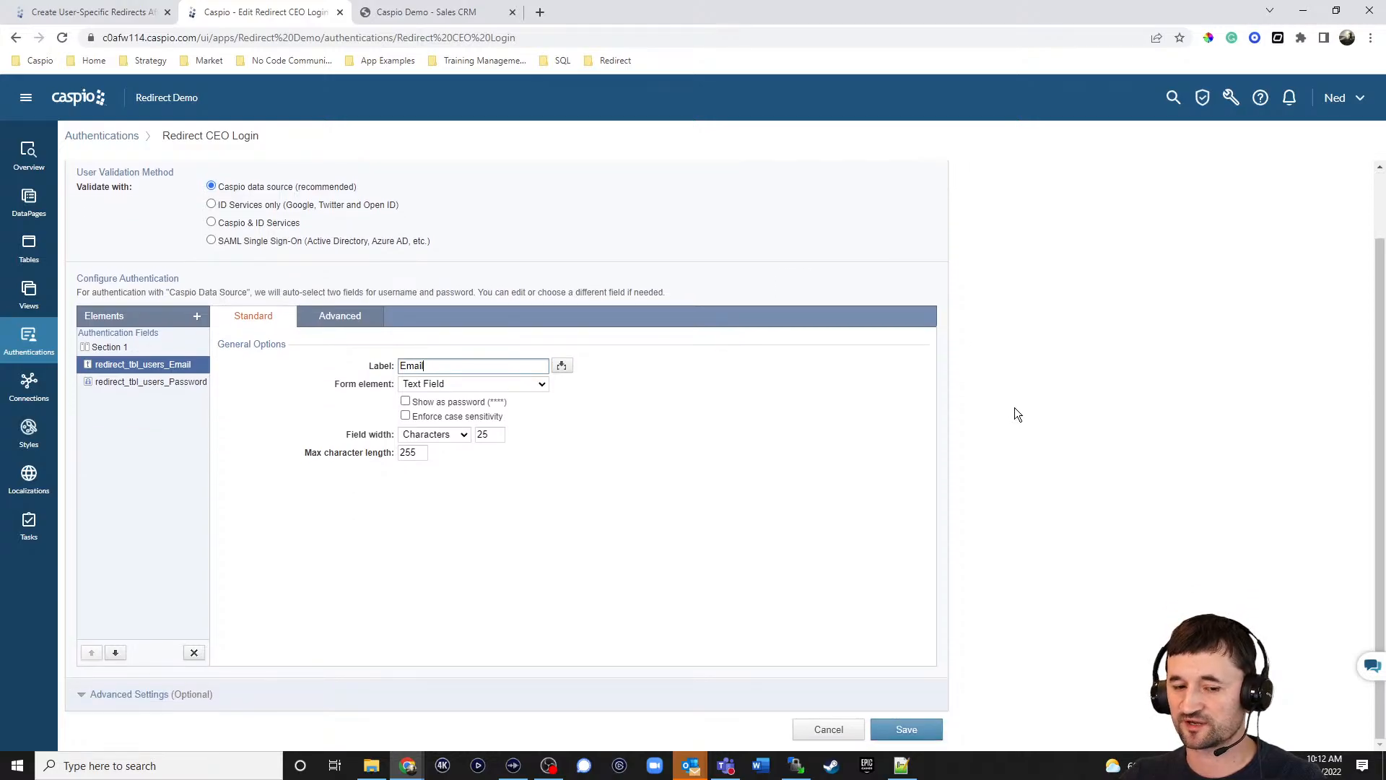
click(137, 695)
scroll(1043, 505, down, 2)
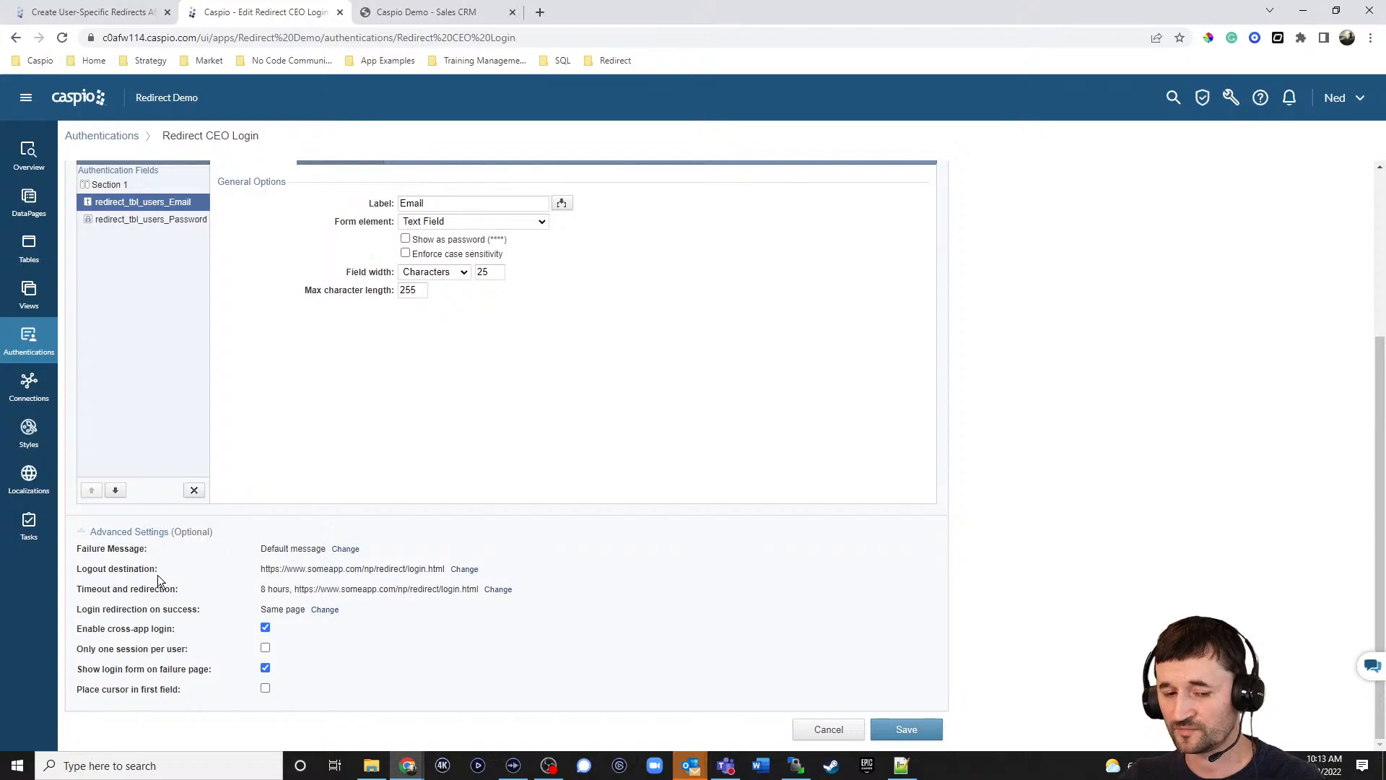
click(464, 569)
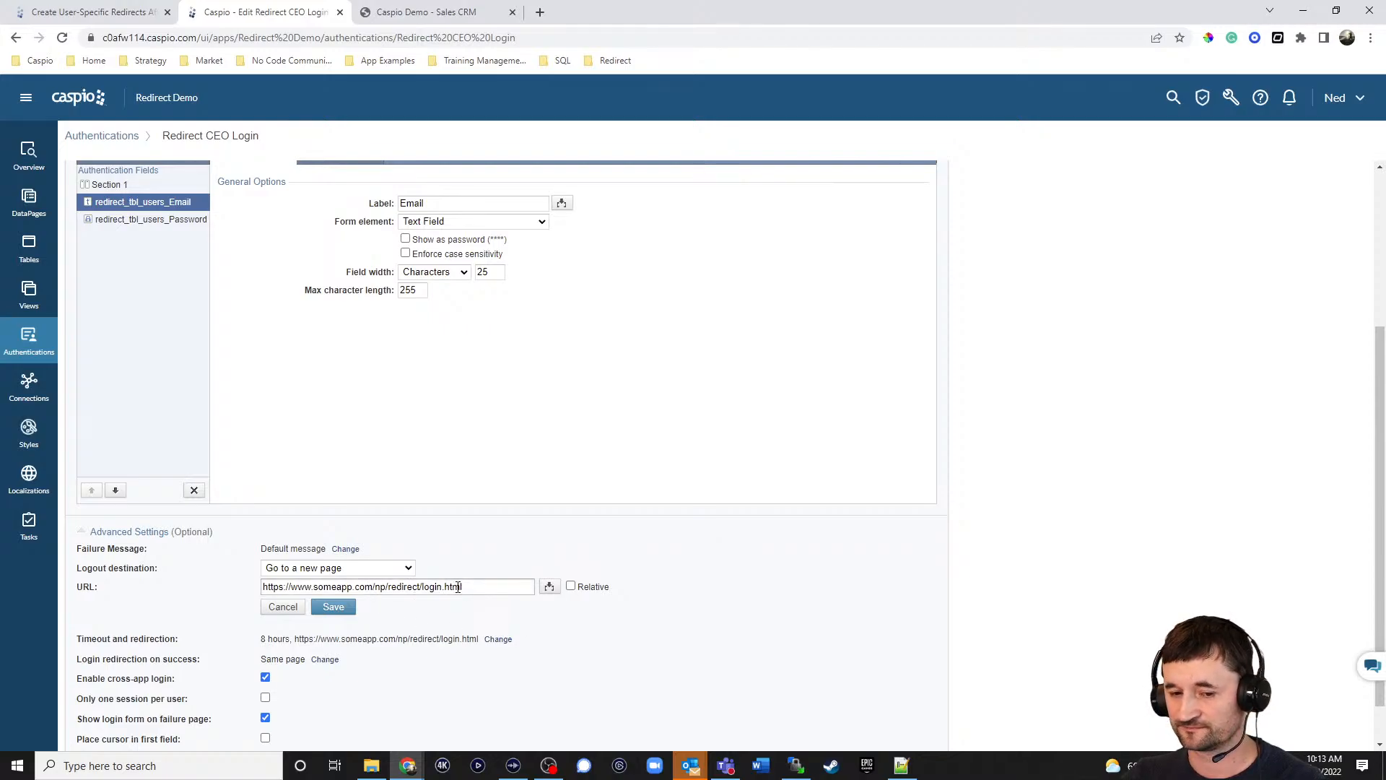
Discard all changes to the Redirect CEO Login authentication and confirm Yes.
click(281, 607)
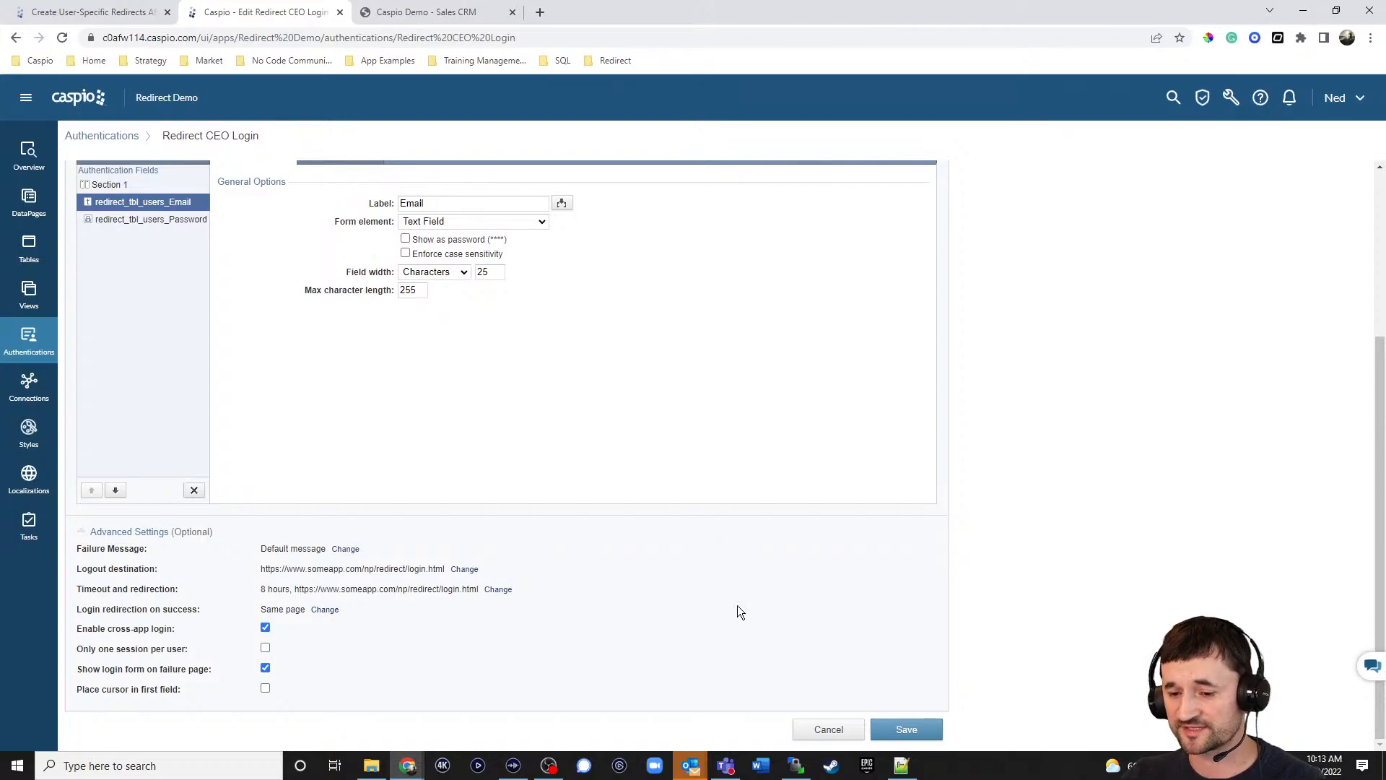
click(823, 729)
click(782, 379)
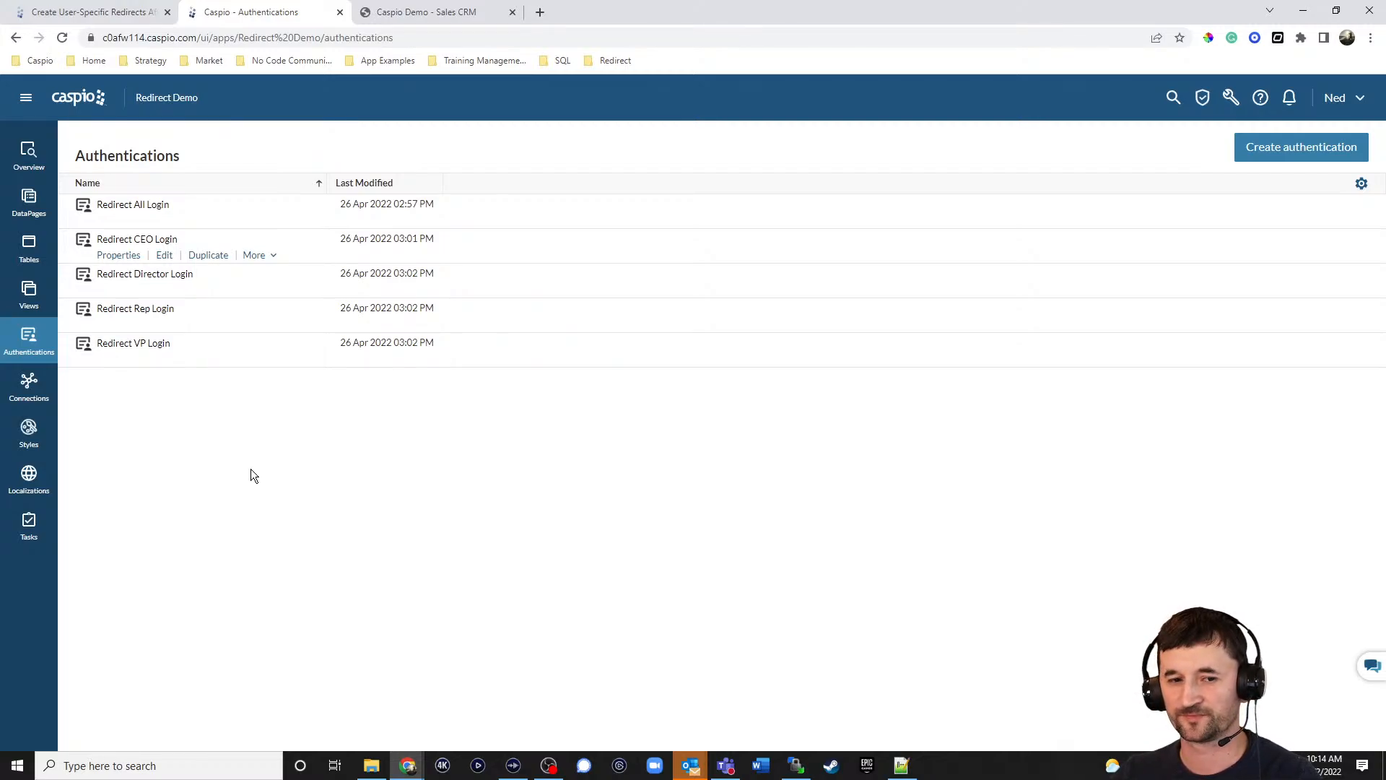
Edit the Login Screen DataPage with Redirect All Login authentication and place the caret after its role-redirect script.
click(33, 208)
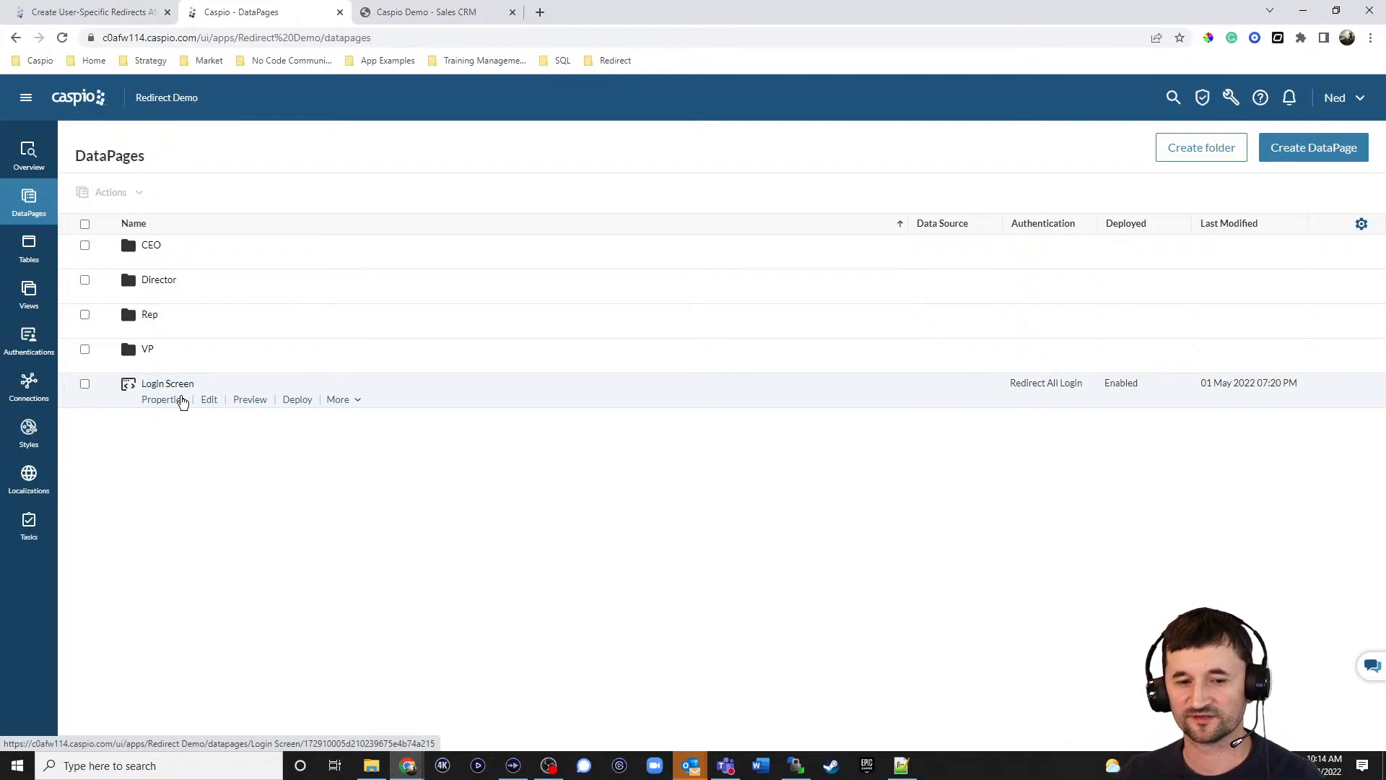
click(210, 401)
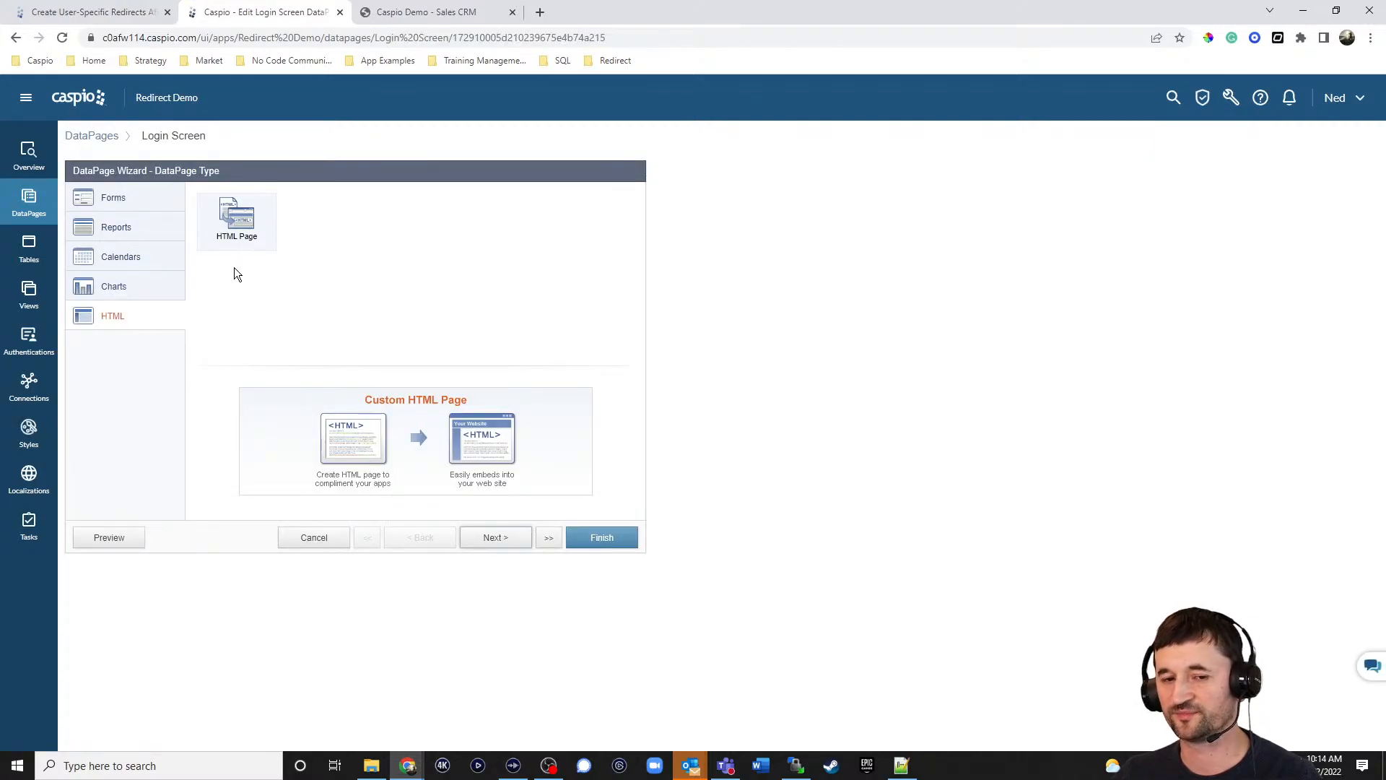
click(498, 546)
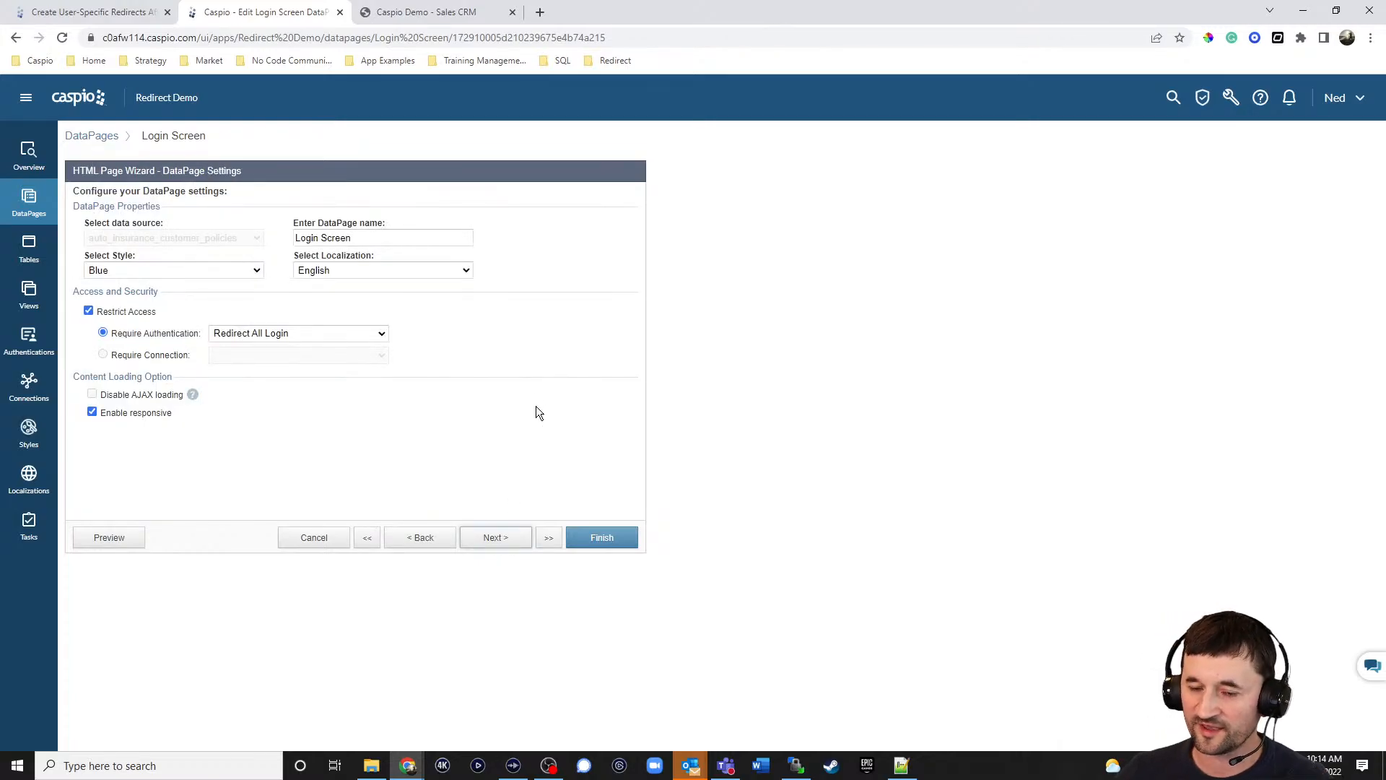
click(368, 333)
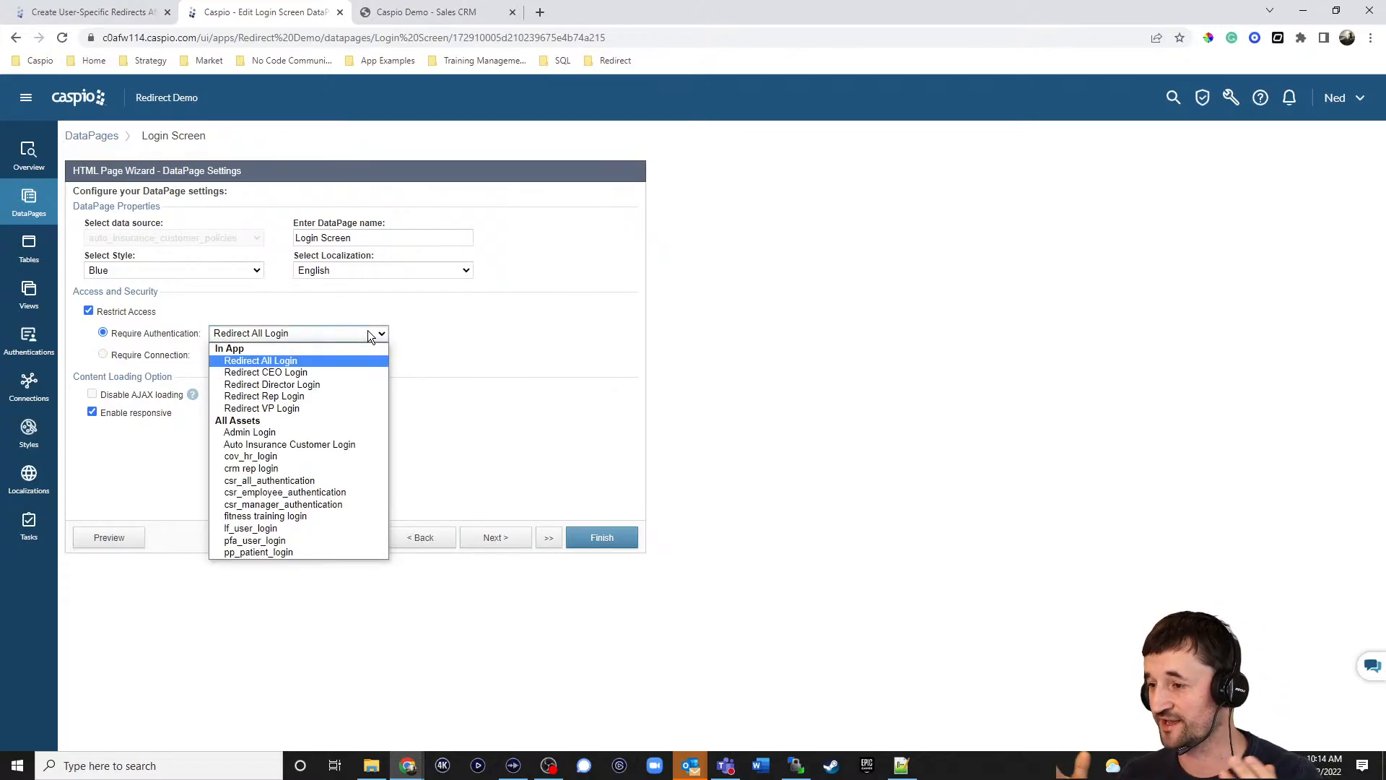
click(303, 361)
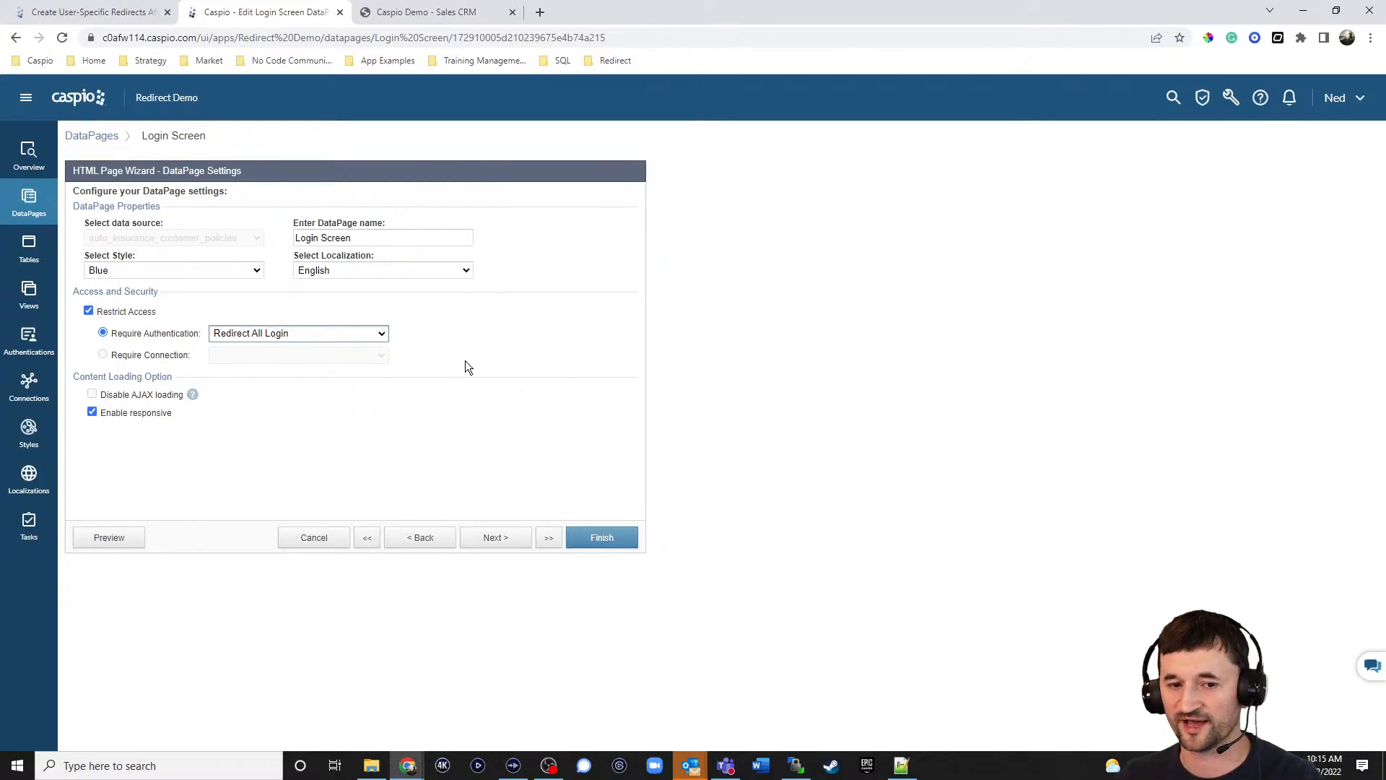
click(489, 539)
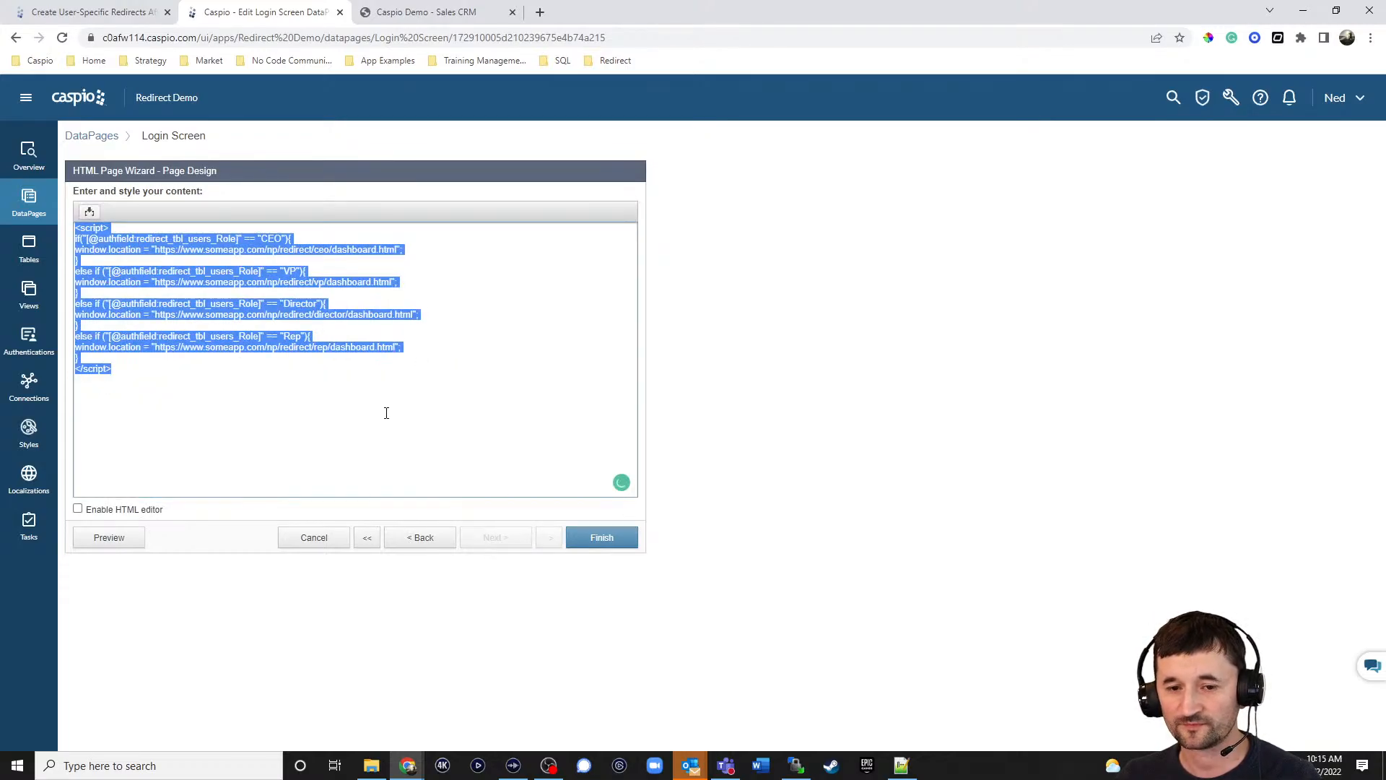
click(386, 413)
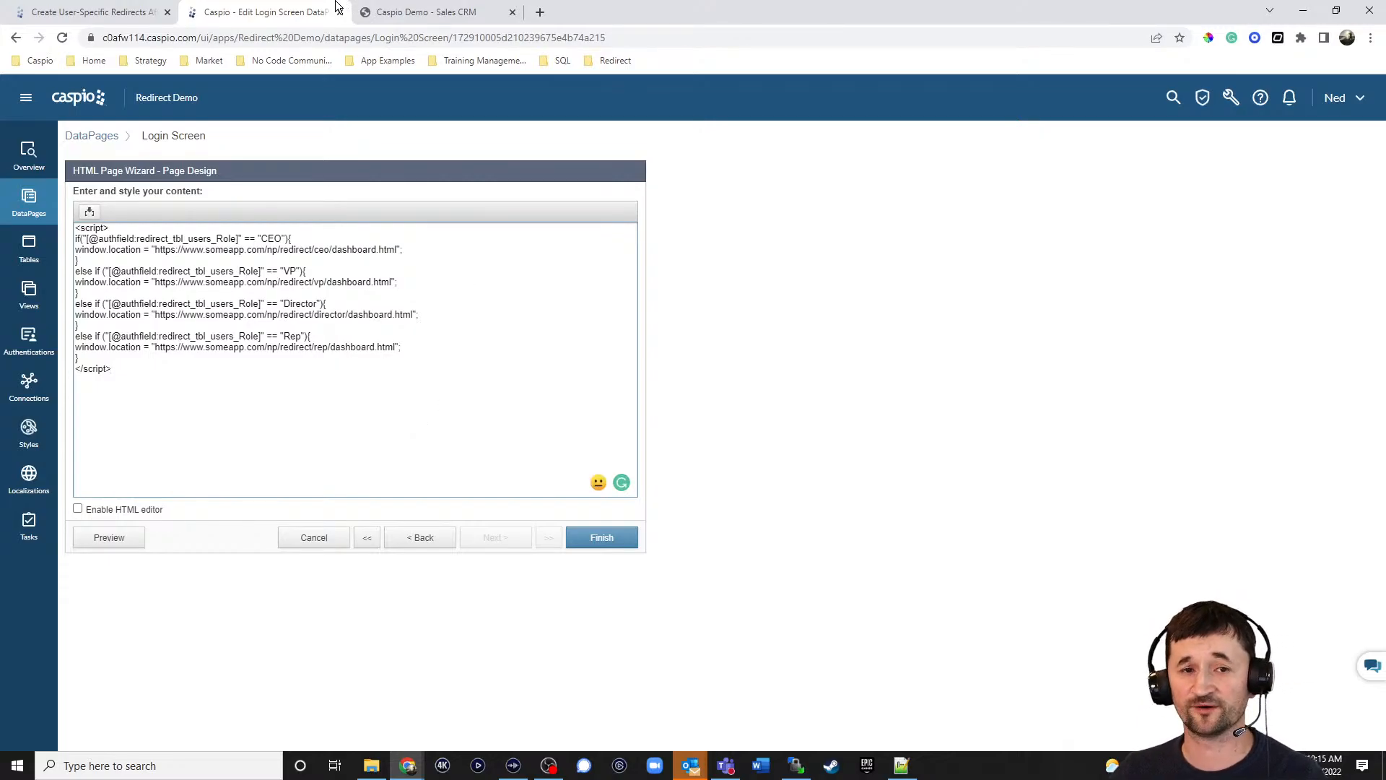
Copy the help article's sample redirect script and paste it below the existing Login Screen script.
click(128, 14)
drag(539, 422, 469, 286)
key(ctrl+c)
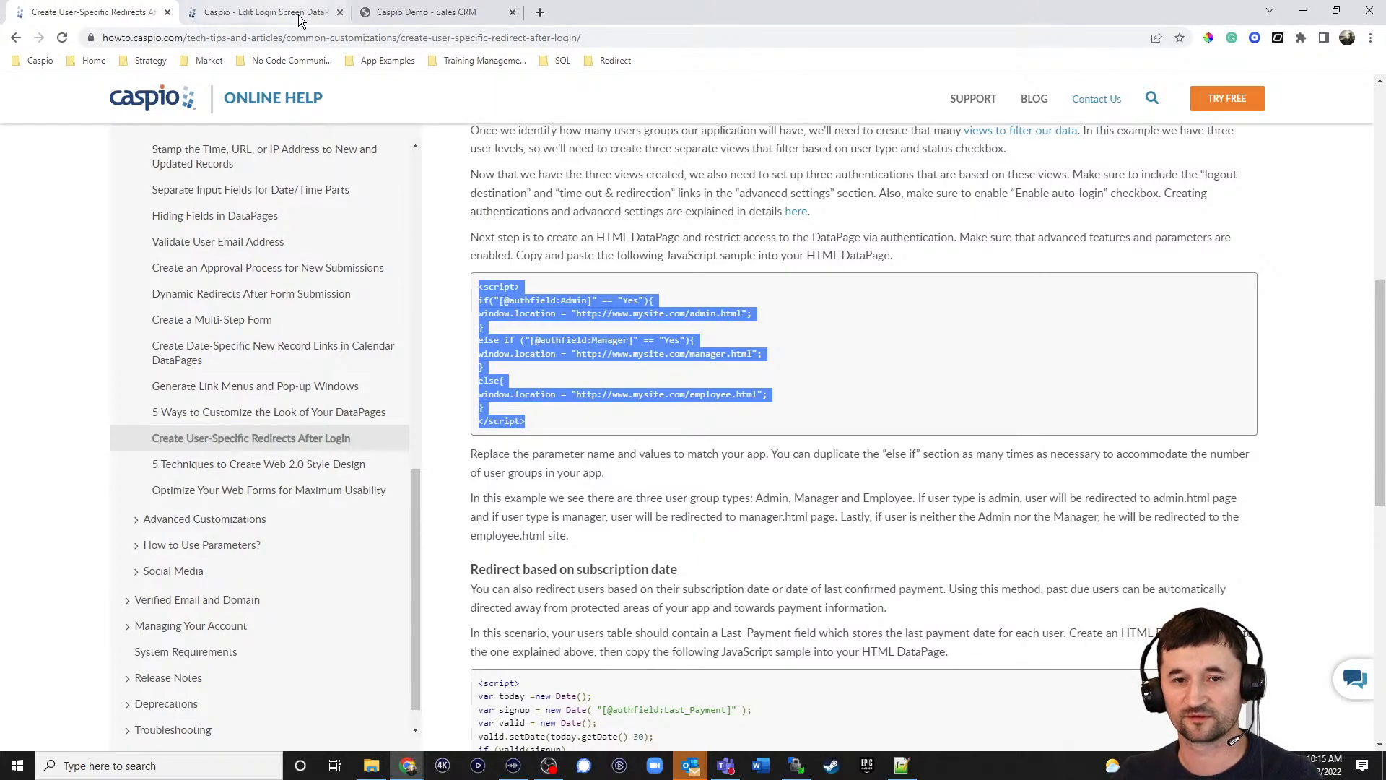
click(272, 12)
key(ctrl+v)
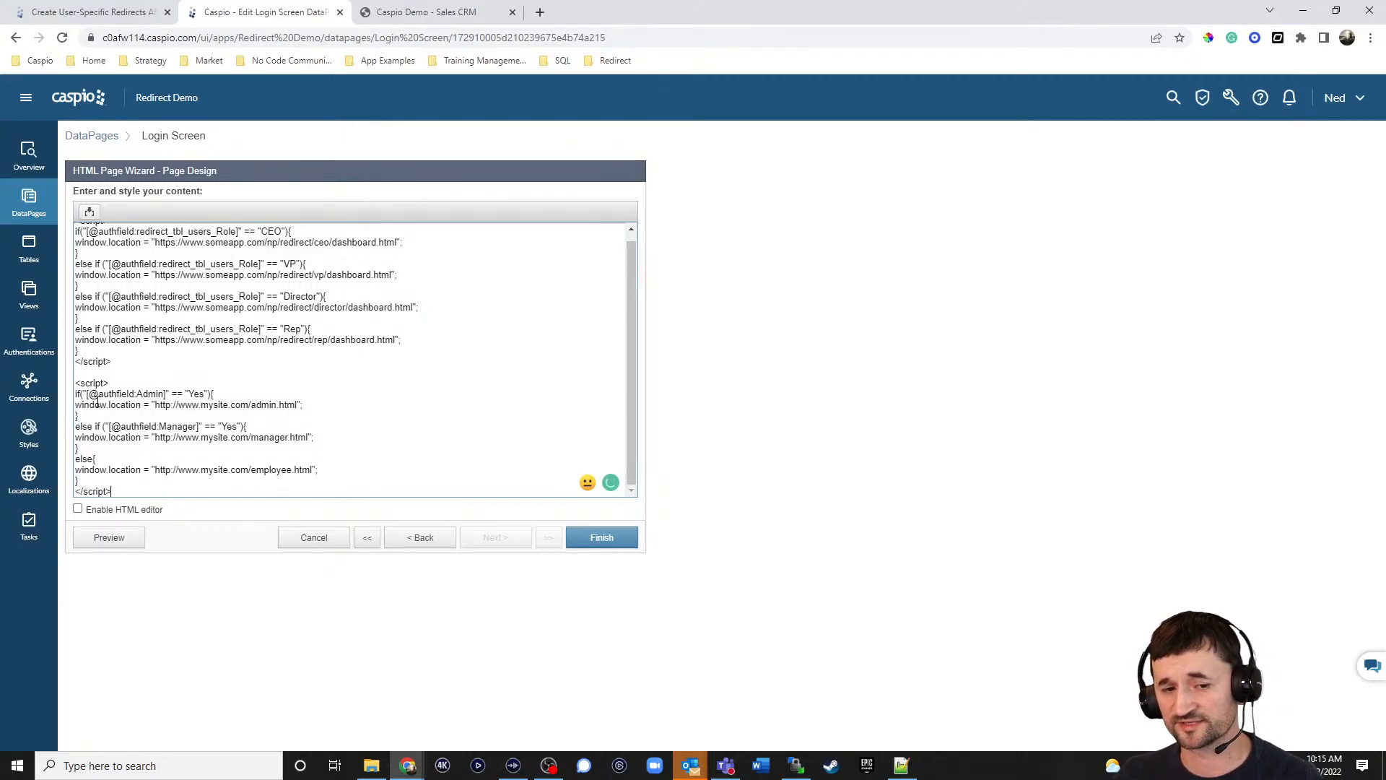
drag(86, 394, 166, 394)
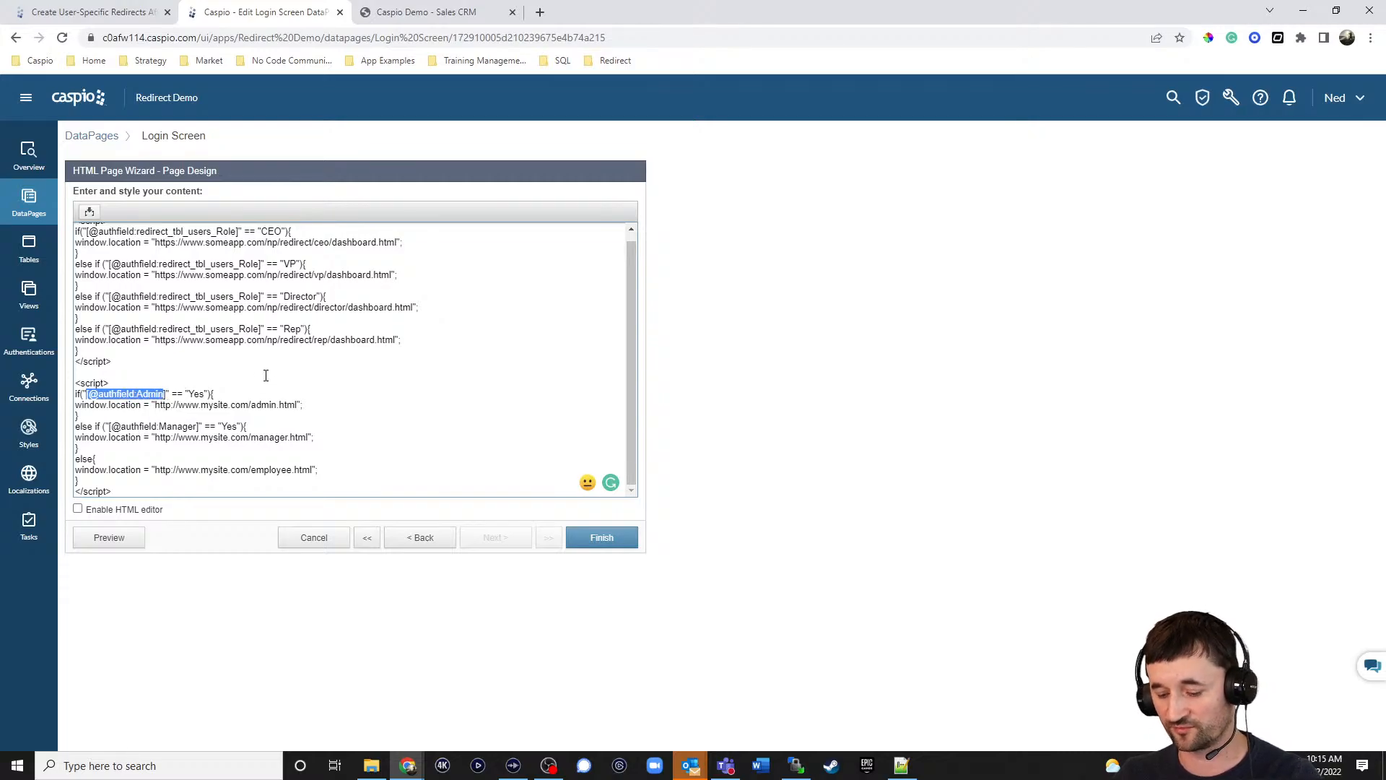
key(BackSpace)
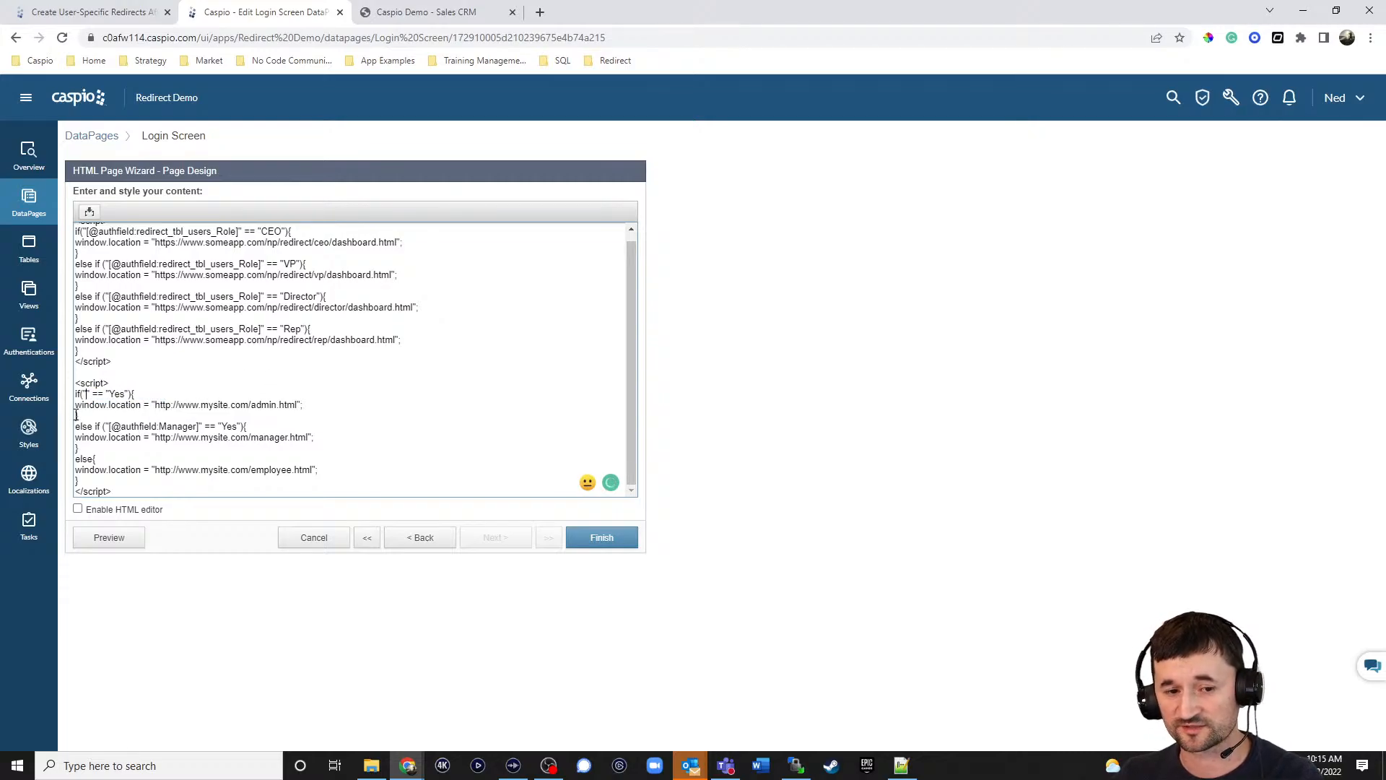
click(89, 211)
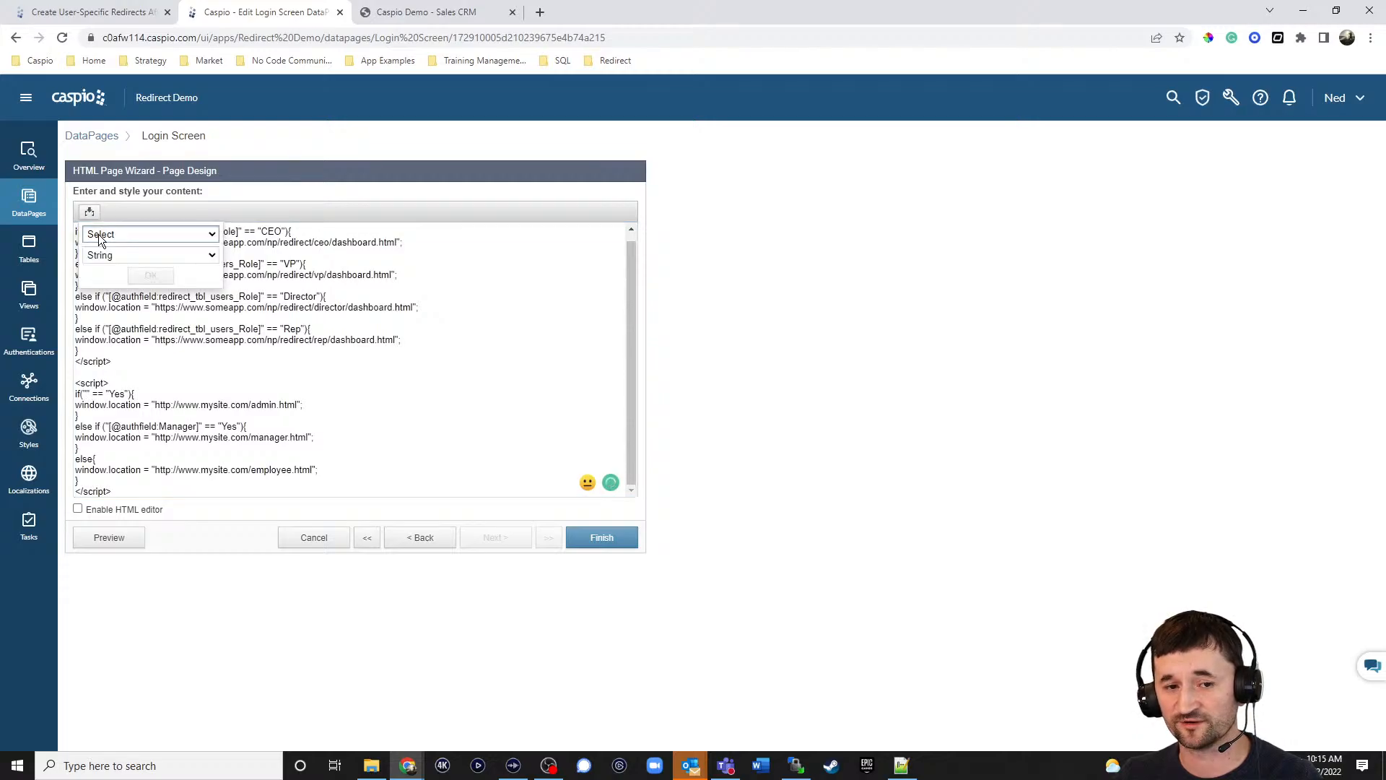
click(98, 234)
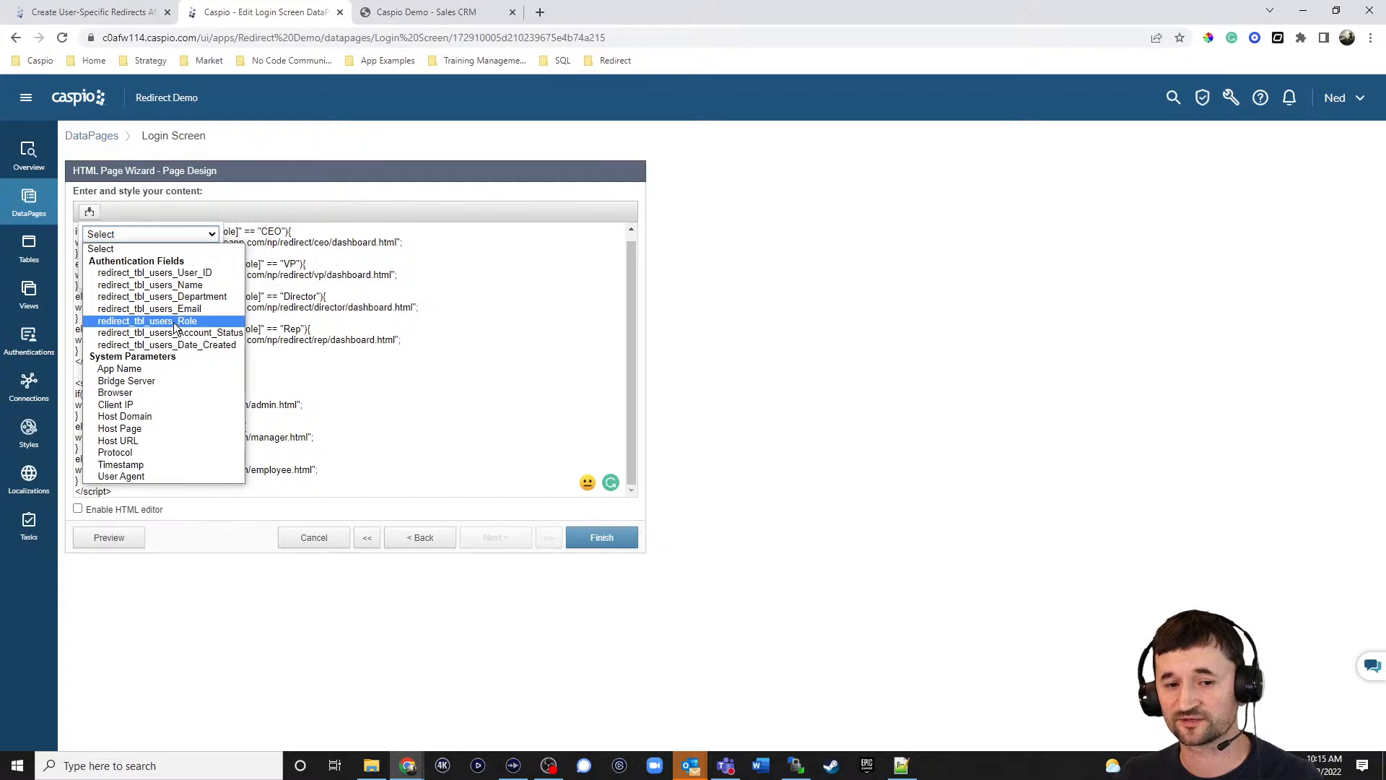
click(174, 321)
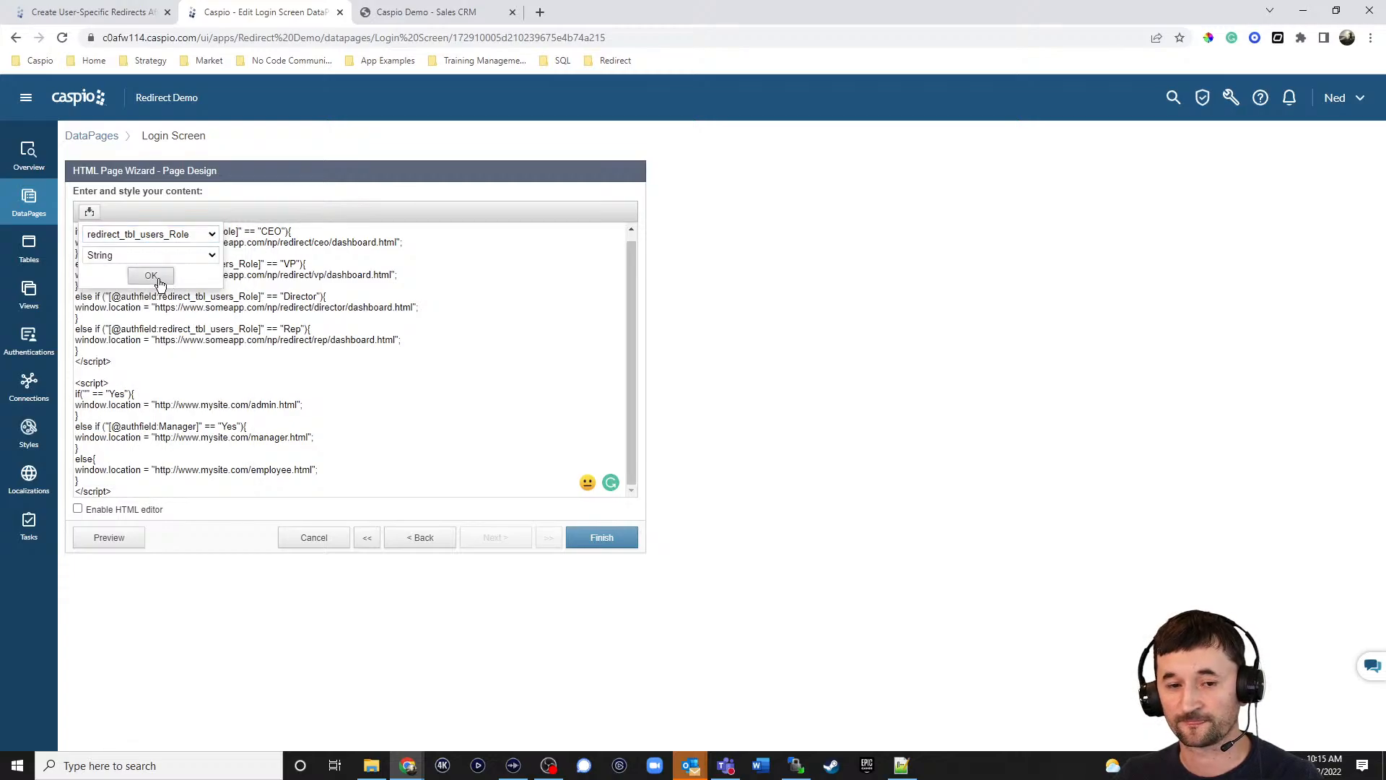
click(149, 275)
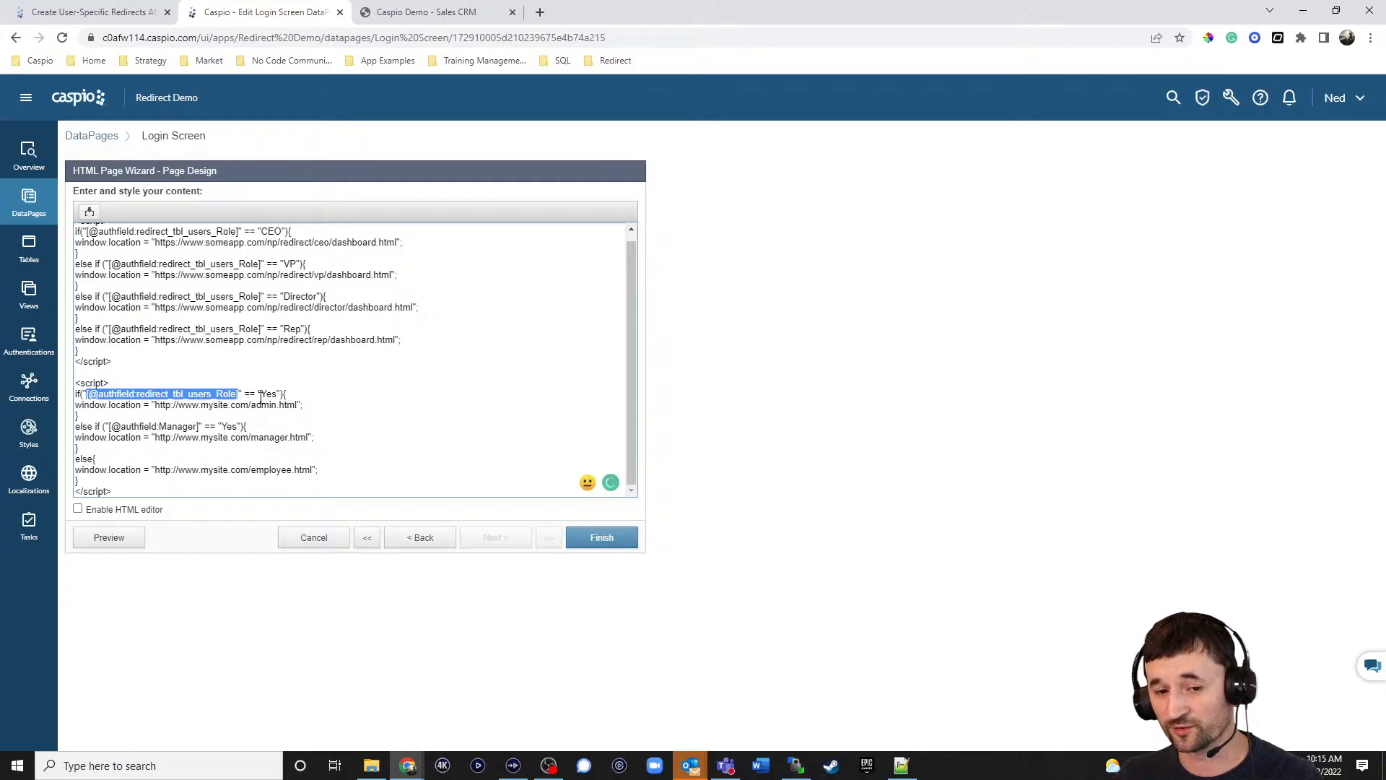
Change the condition value from Yes to CEO and the redirect URL to ceodashboard.html.
drag(261, 396, 278, 392)
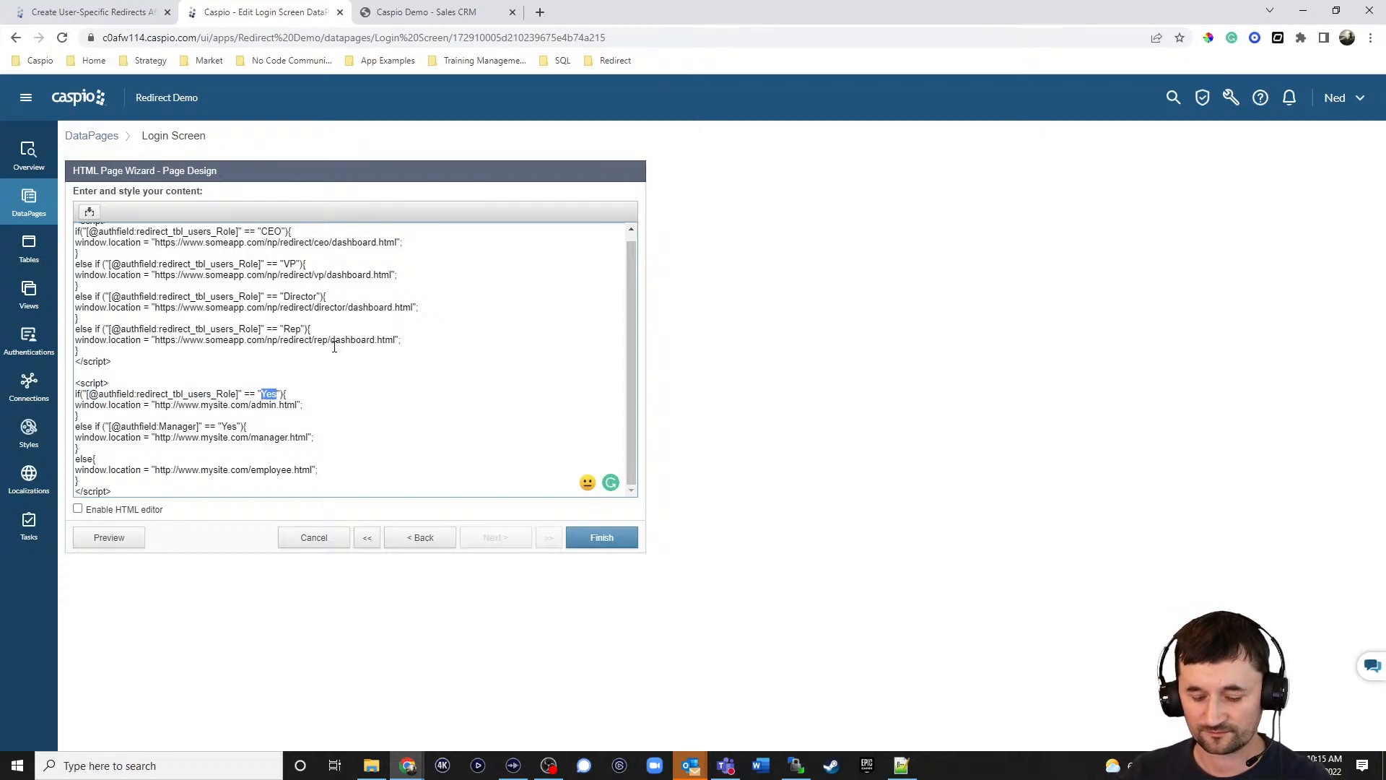
text(CEO)
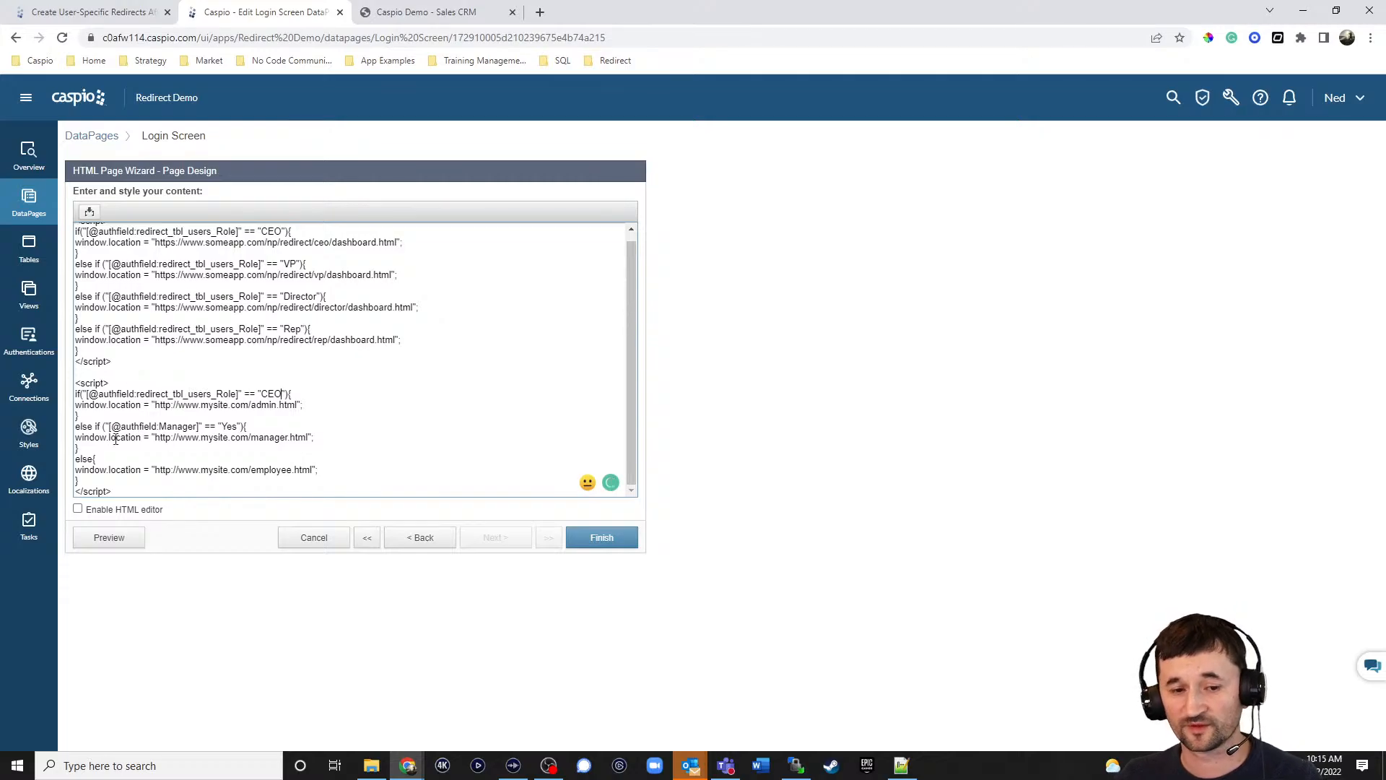
drag(155, 406, 298, 404)
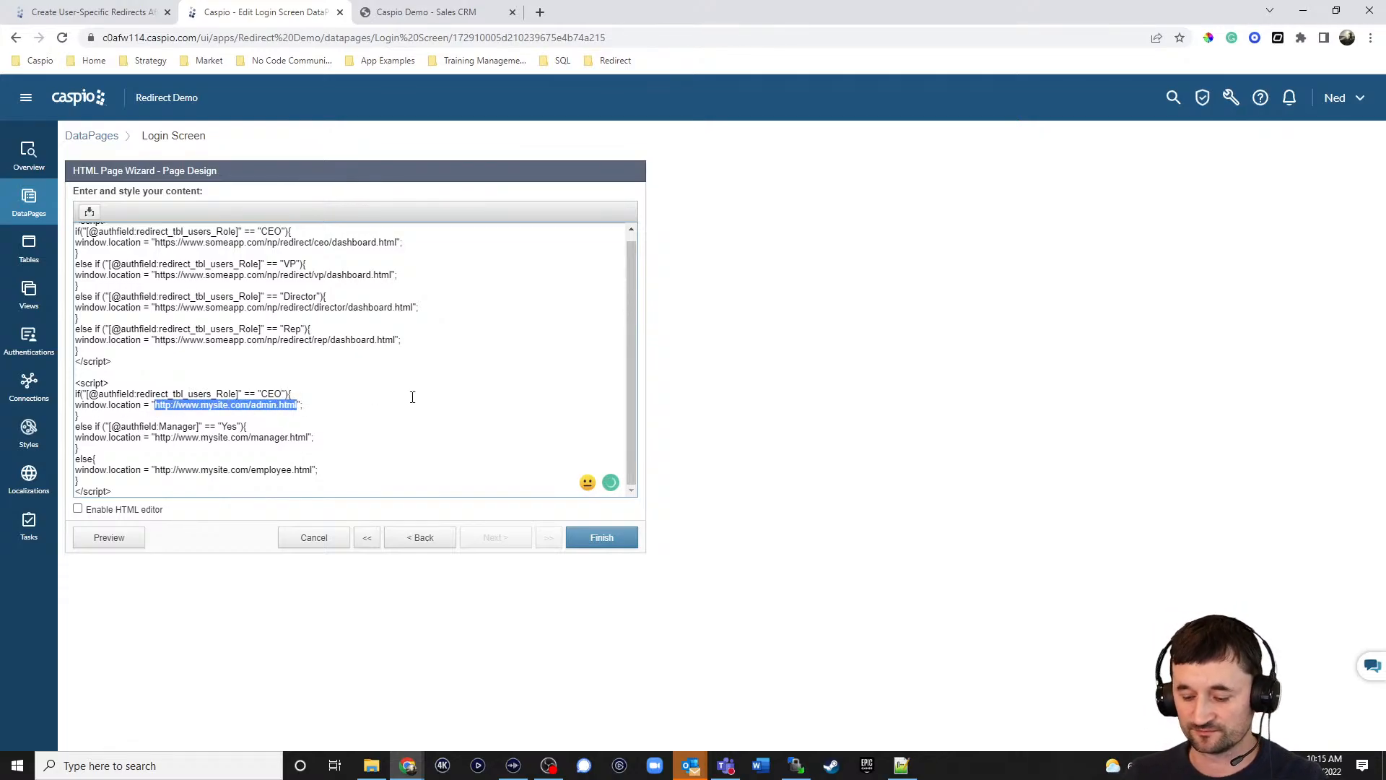
key(BackSpace)
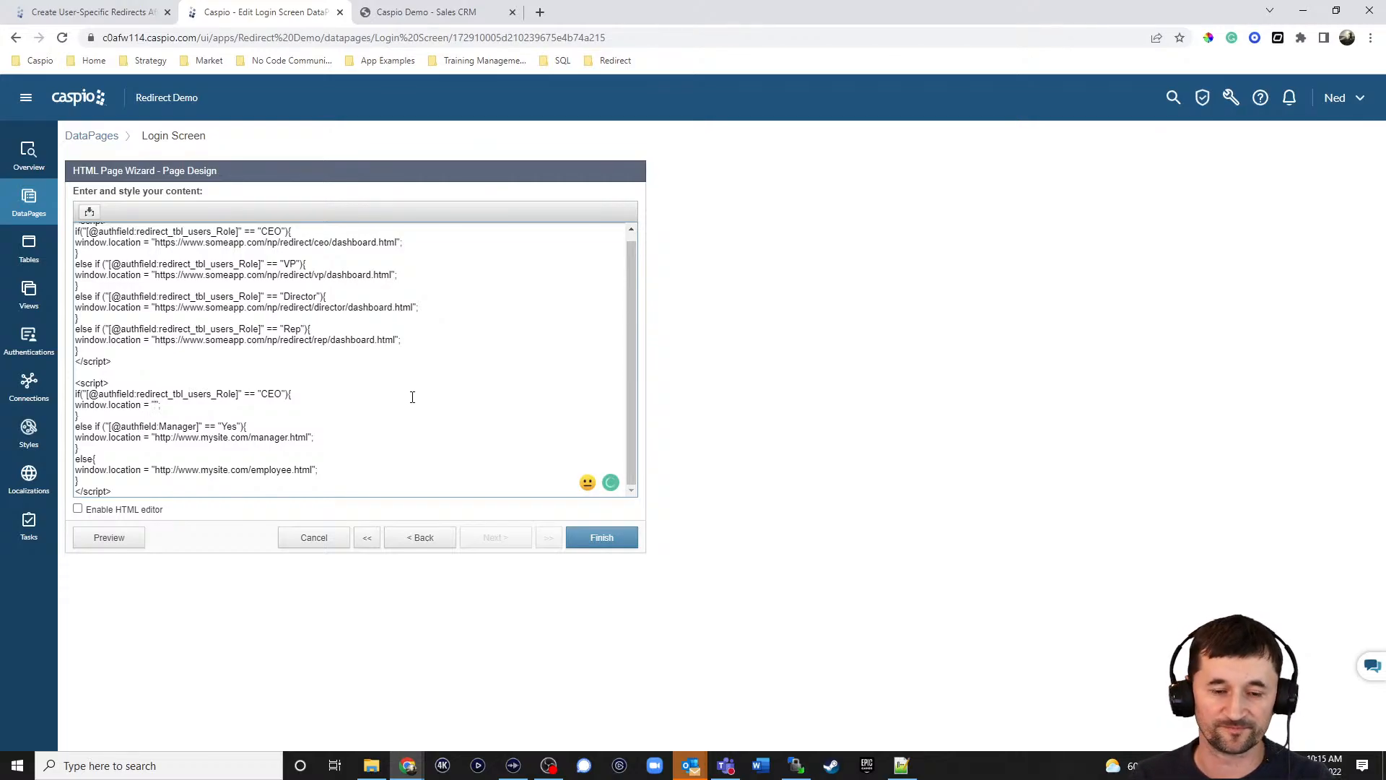
text(ceodashbo)
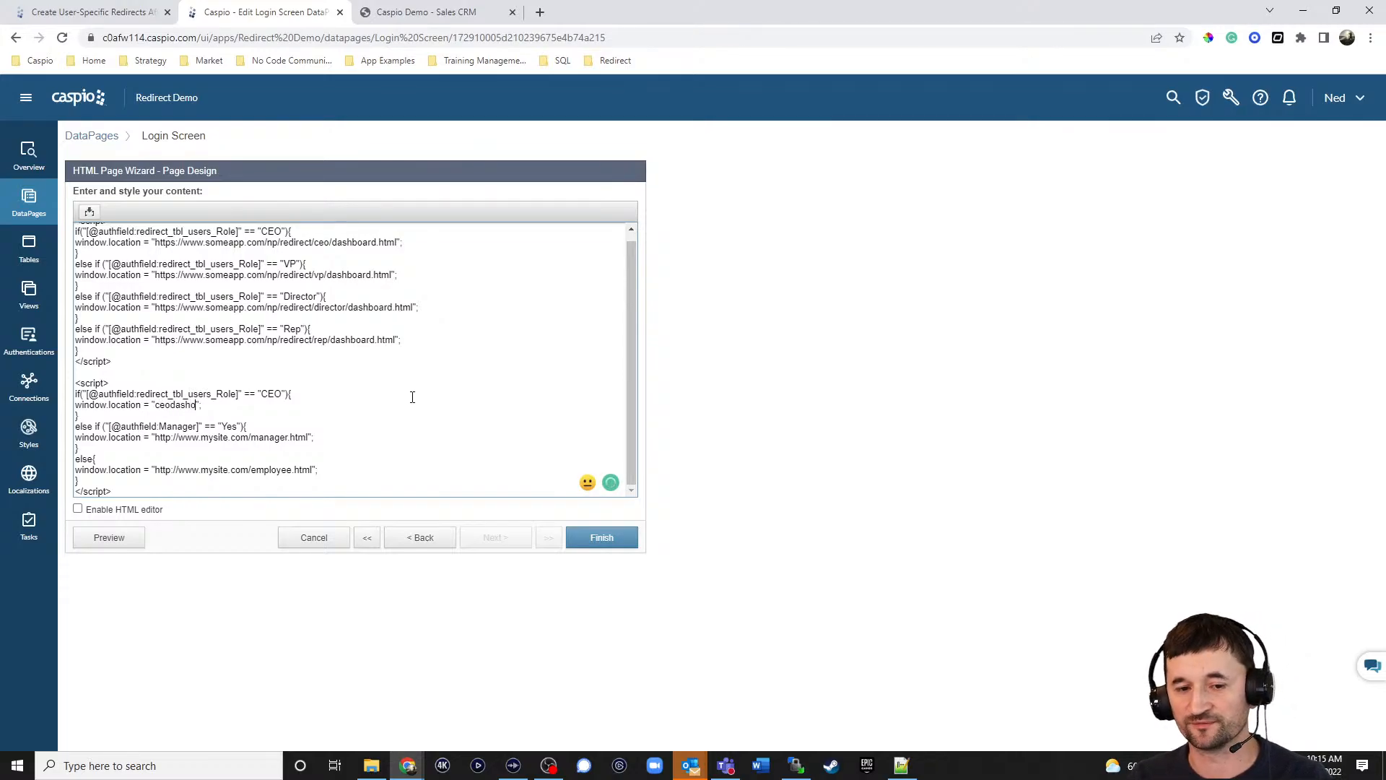
text(ard.html)
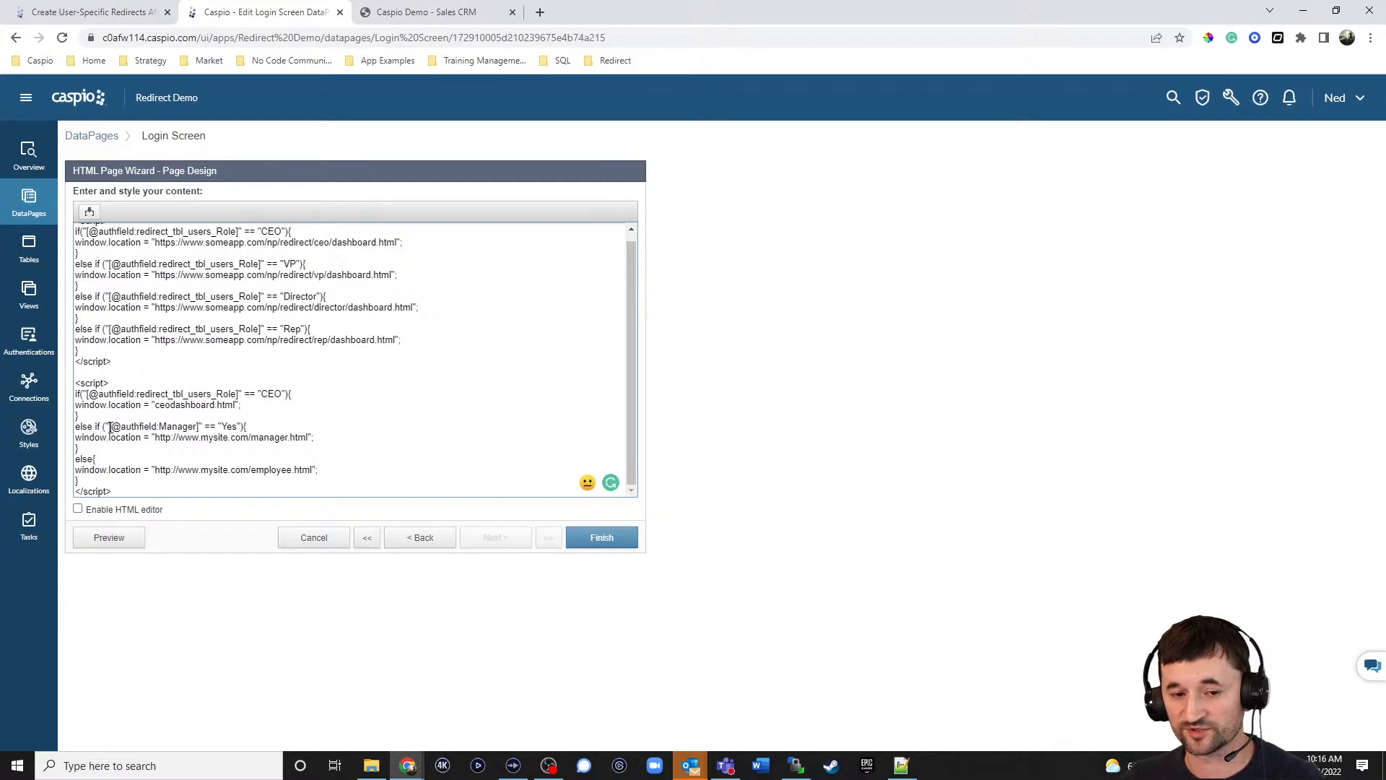
Replace the Manager field reference on the else-if line with the users Role field.
drag(111, 427, 200, 428)
key(BackSpace)
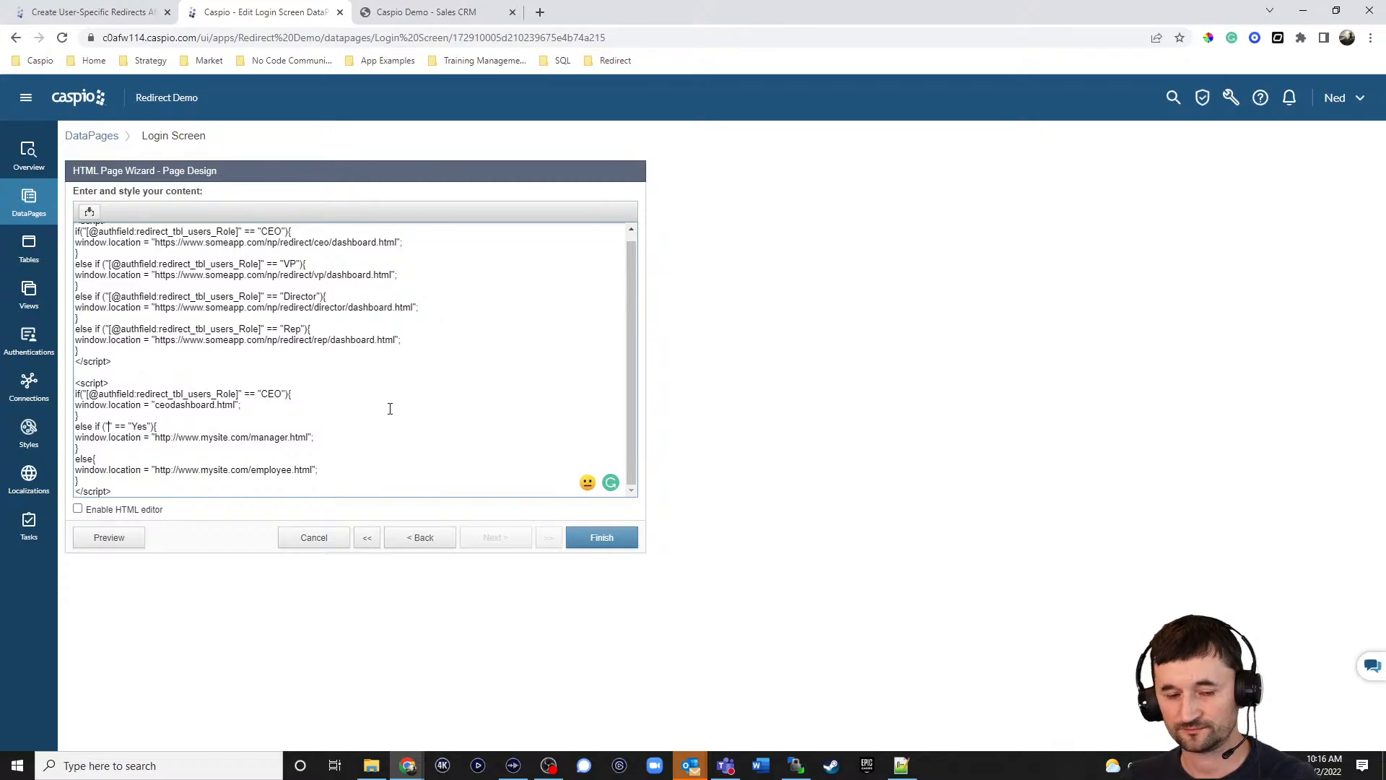
click(89, 212)
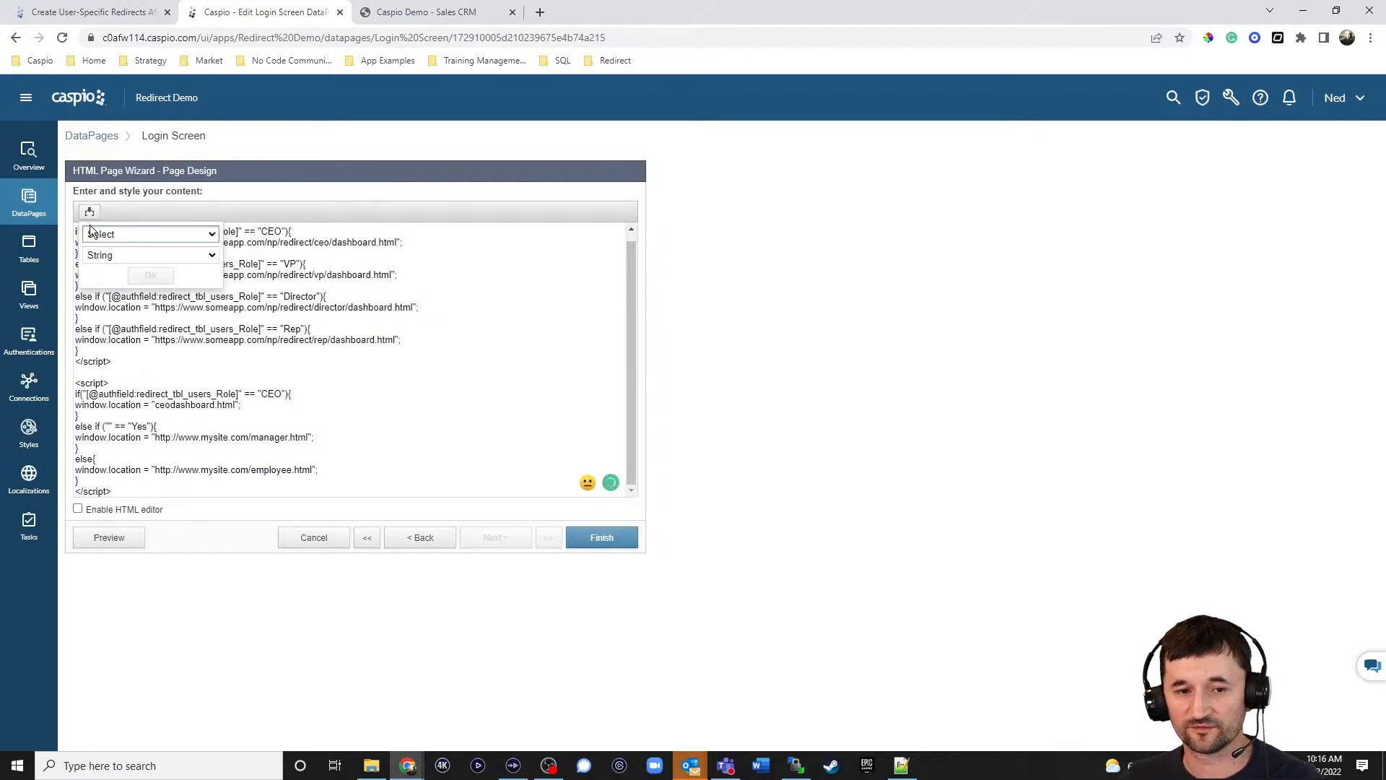
click(97, 236)
click(153, 312)
click(153, 276)
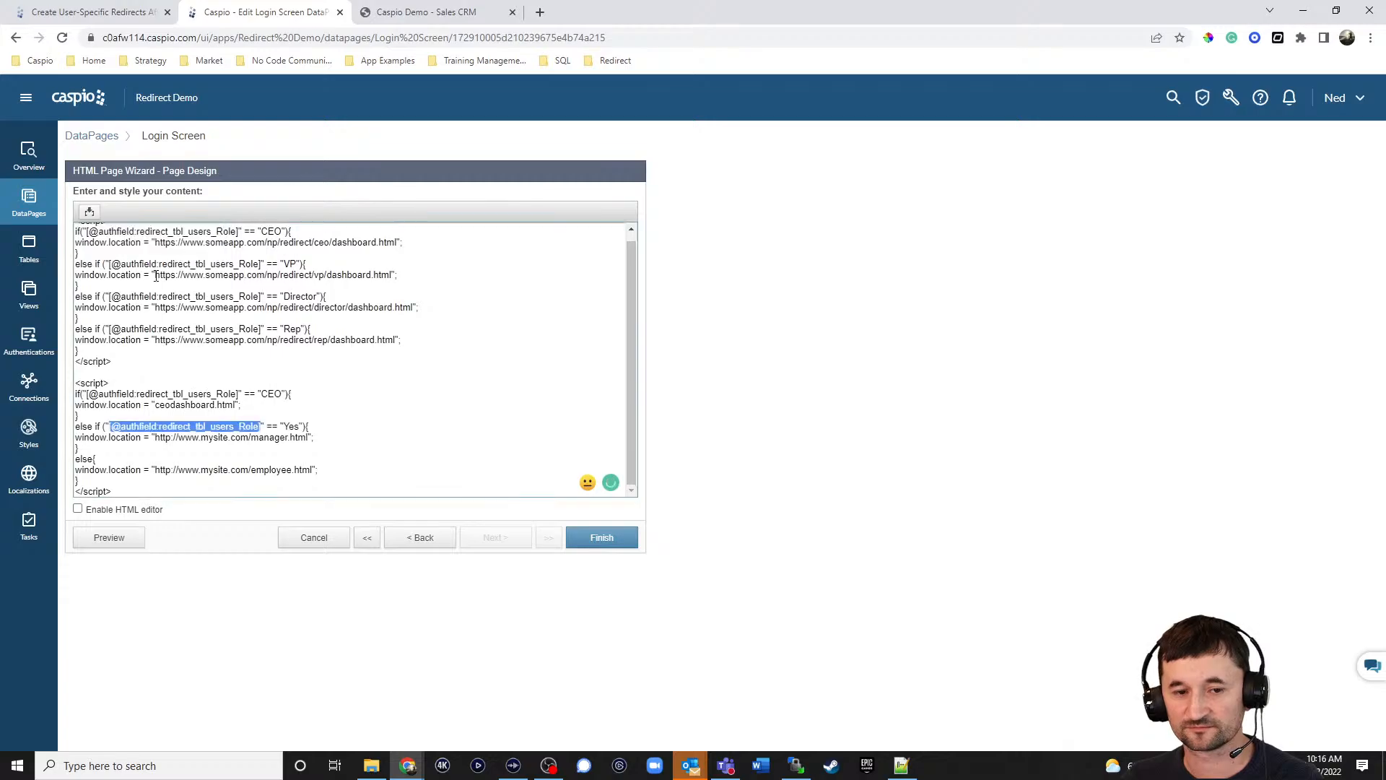
Change the else-if value to VP and its redirect URL to vpdashboard.html.
drag(289, 426, 299, 426)
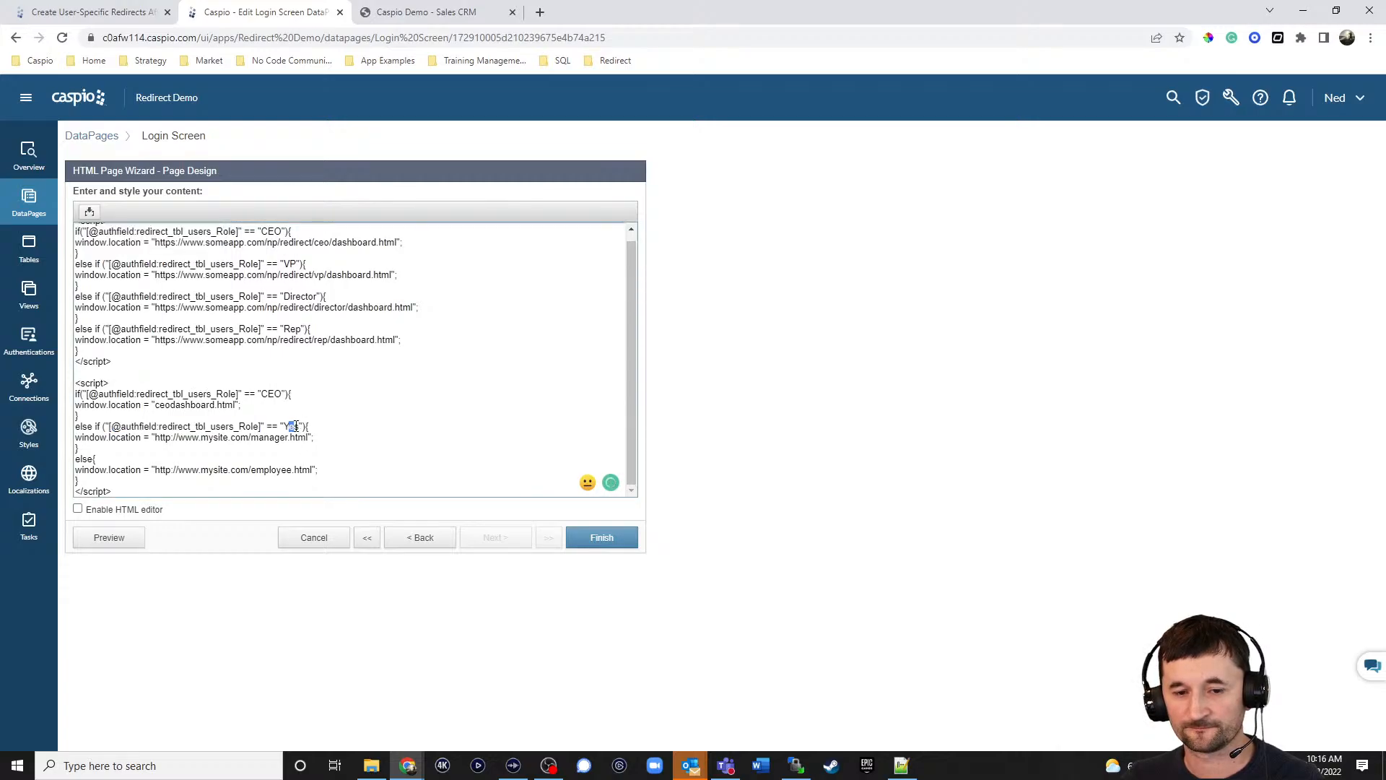
key(BackSpace)
key(BackSpace)
text(VP)
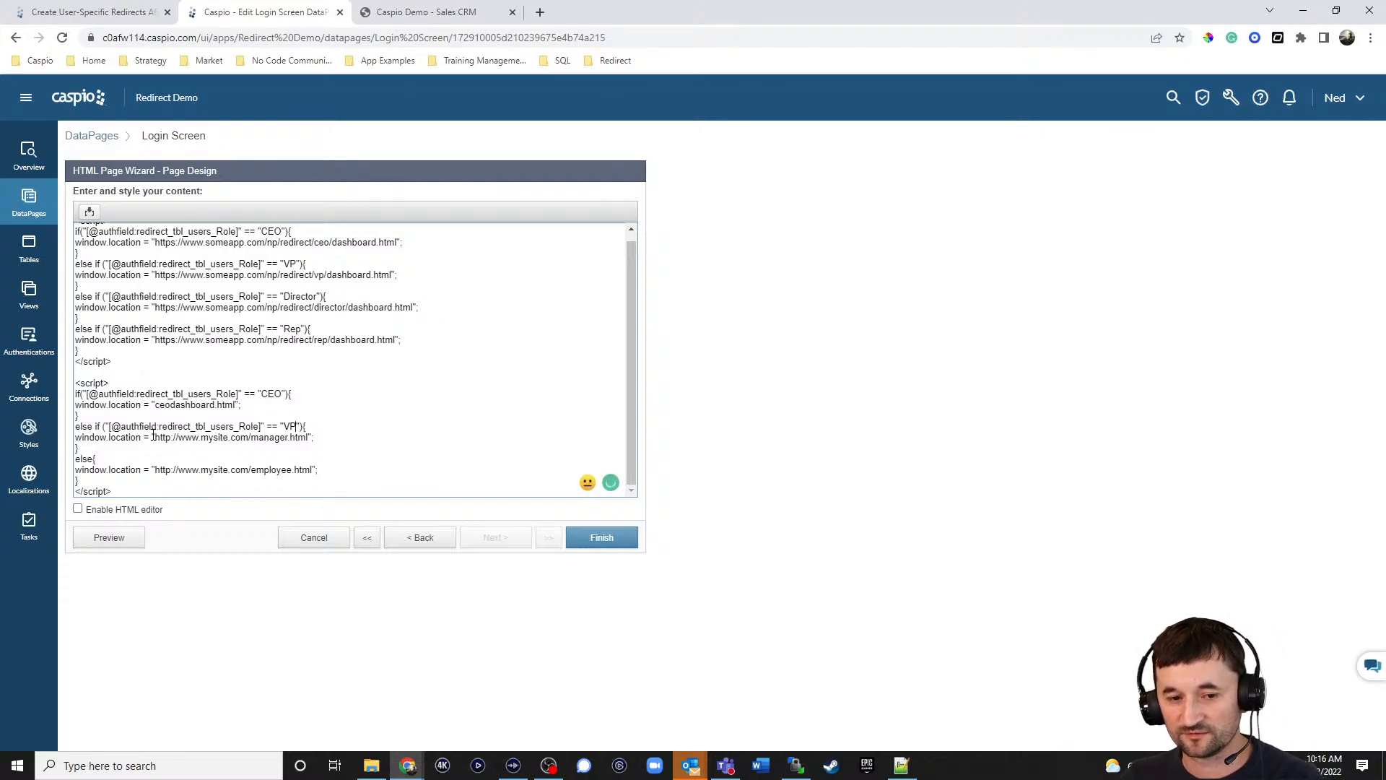
drag(154, 436, 307, 440)
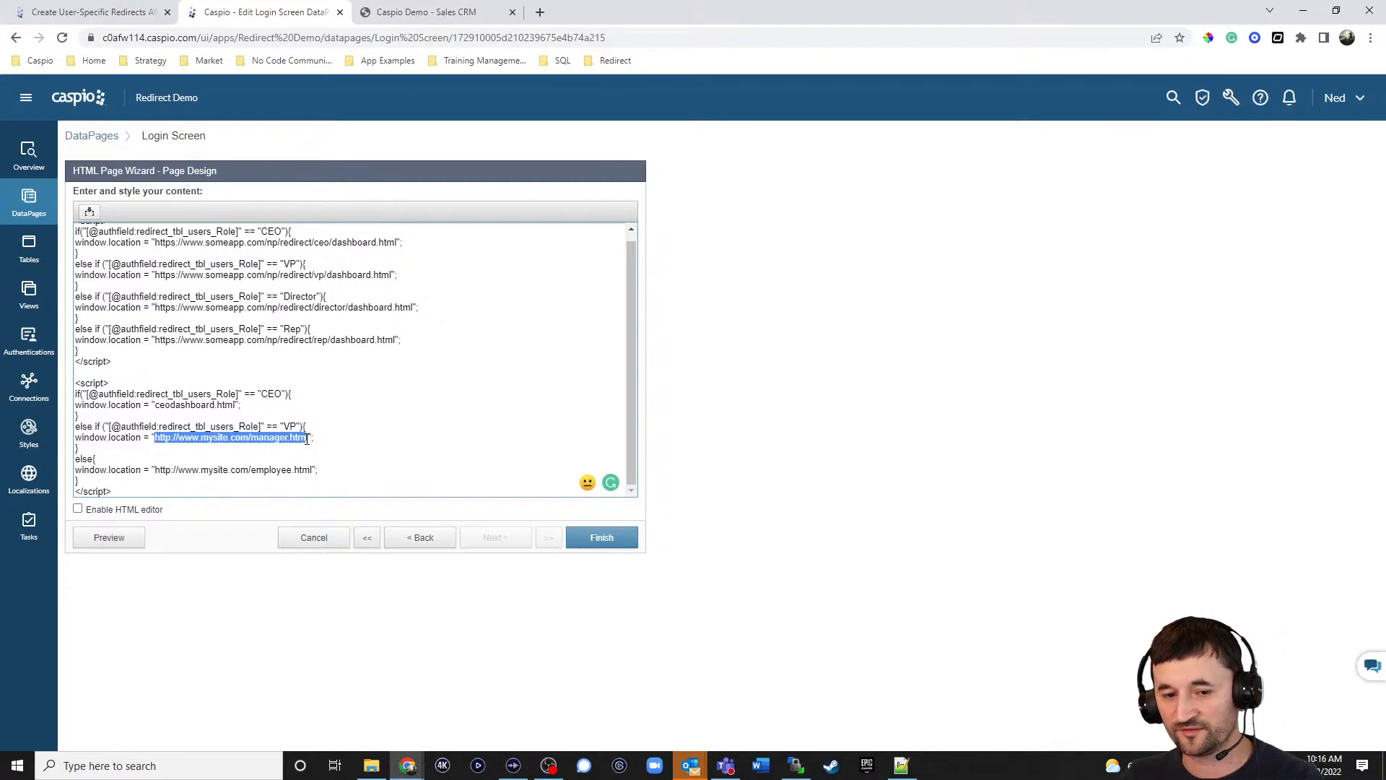
text(vp)
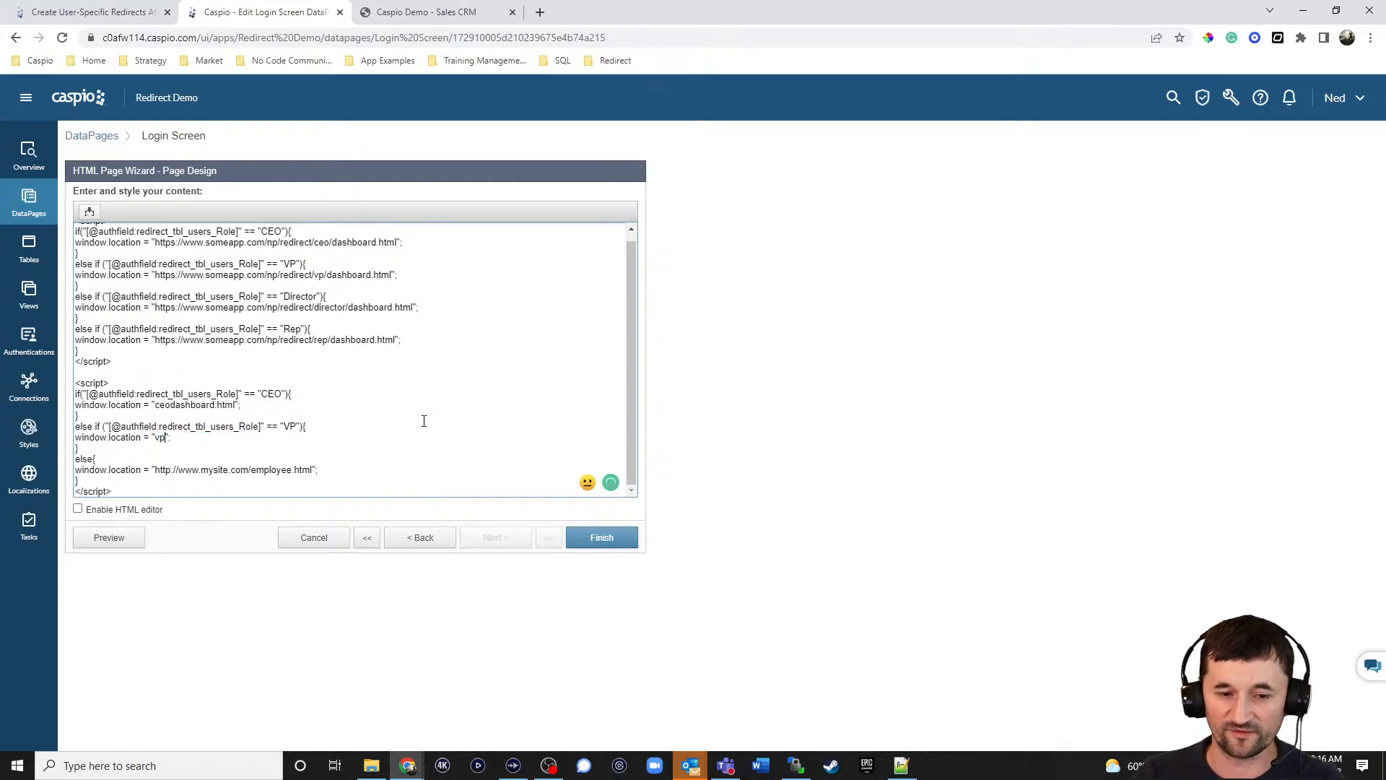
text(dashba)
key(BackSpace)
text(oard.html)
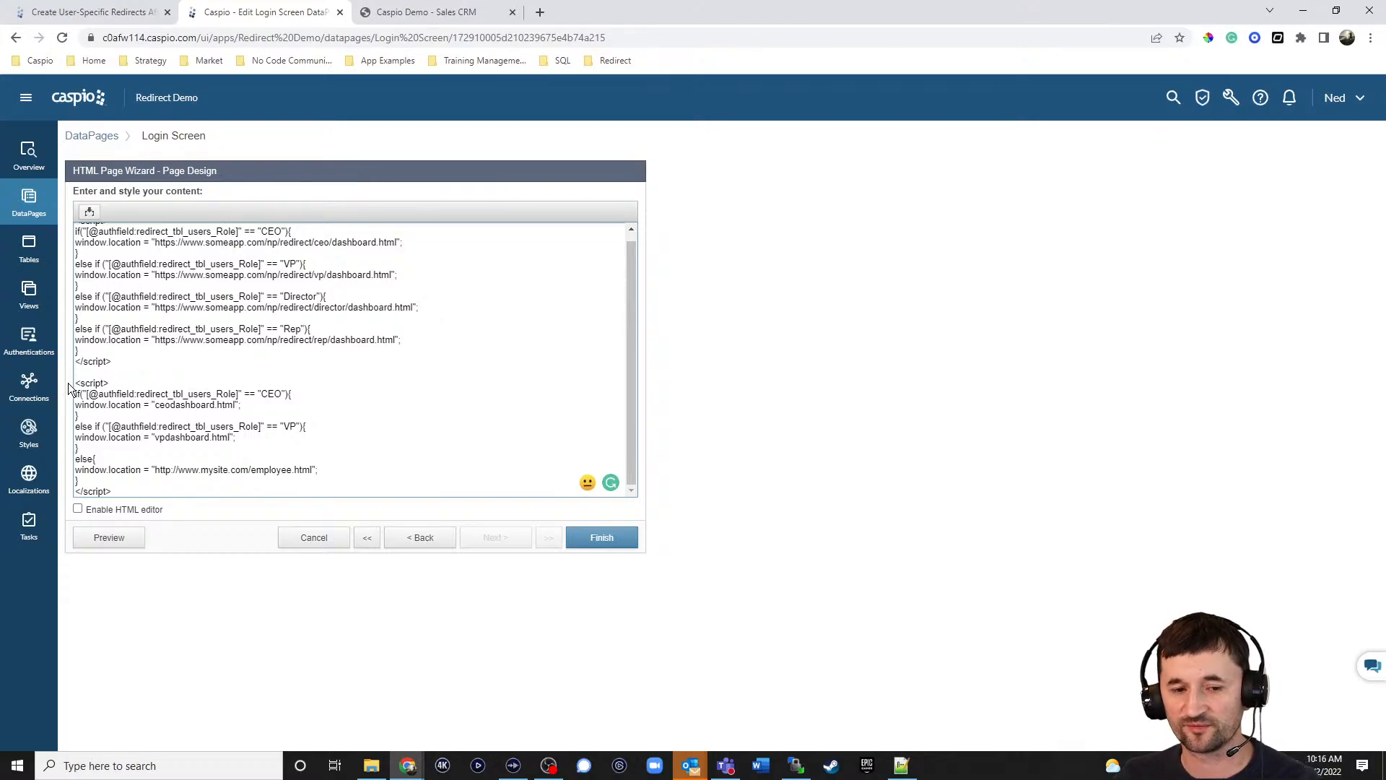
Delete the second script block and add a Department == "Sales" condition to the CEO check.
drag(76, 381, 179, 494)
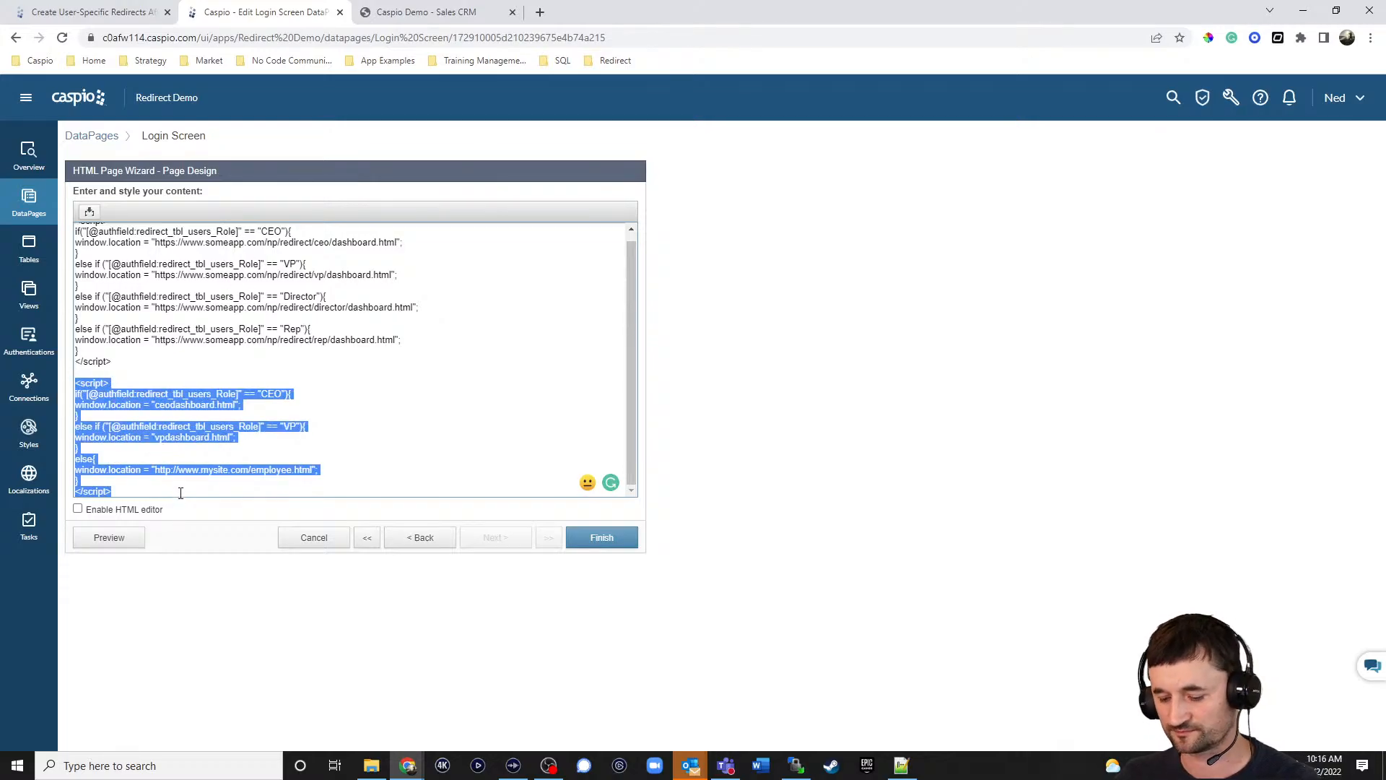
key(Delete)
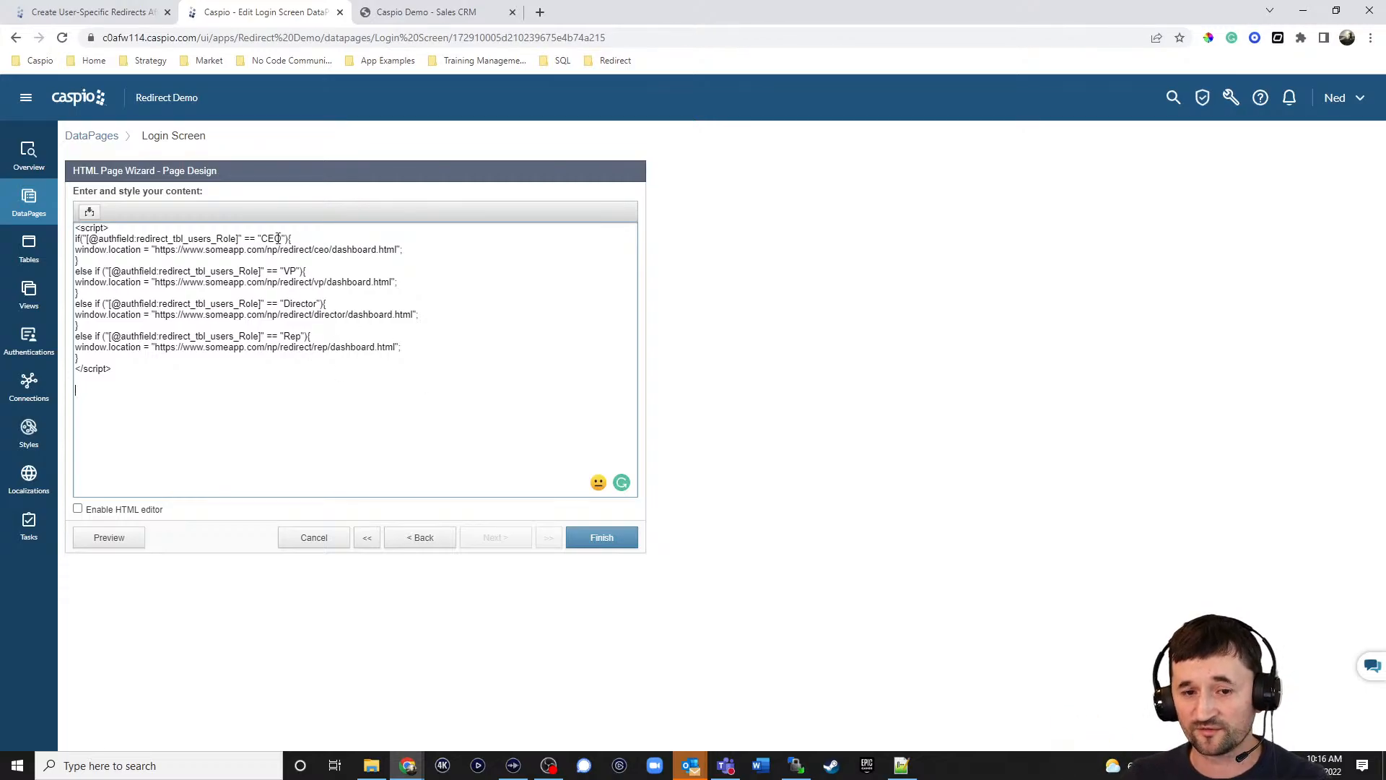
click(296, 244)
key(Left)
key(Left)
key(Left)
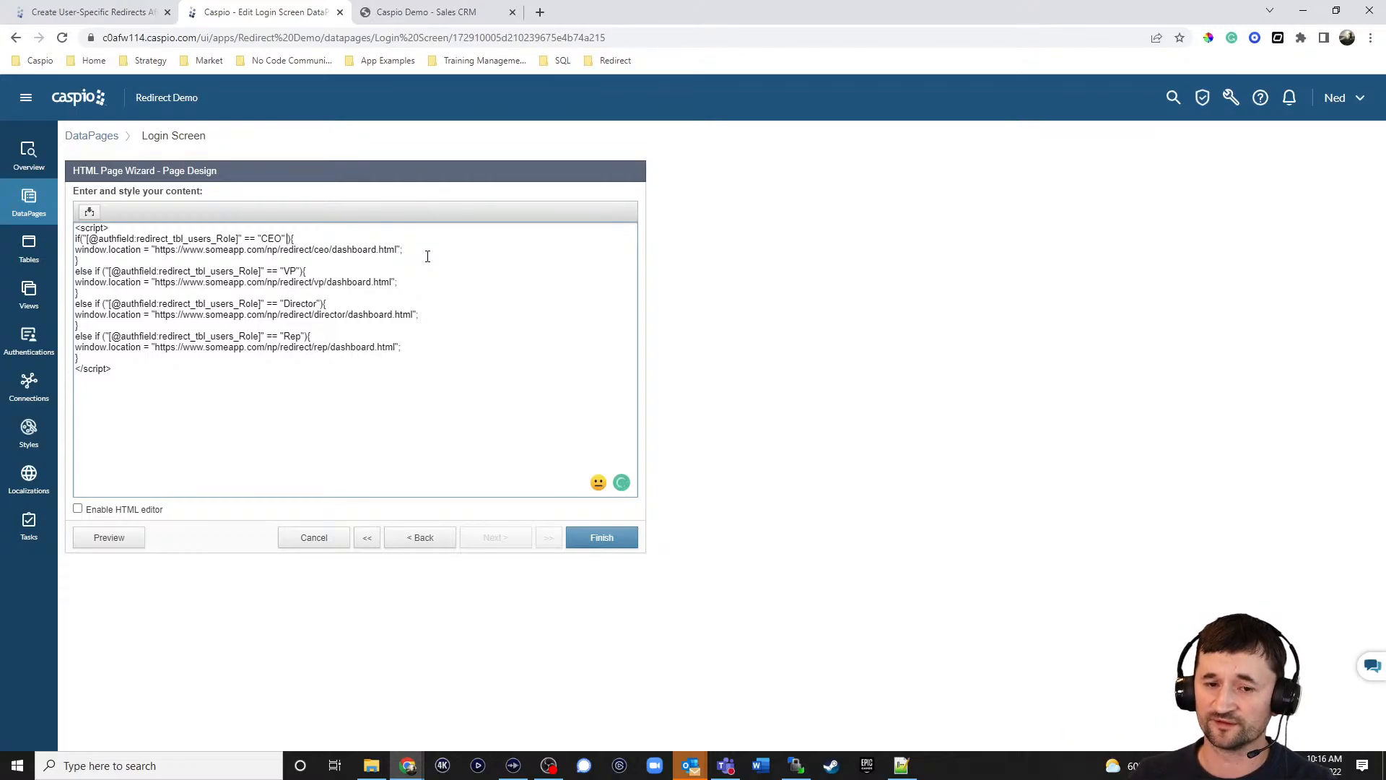
text(&& )
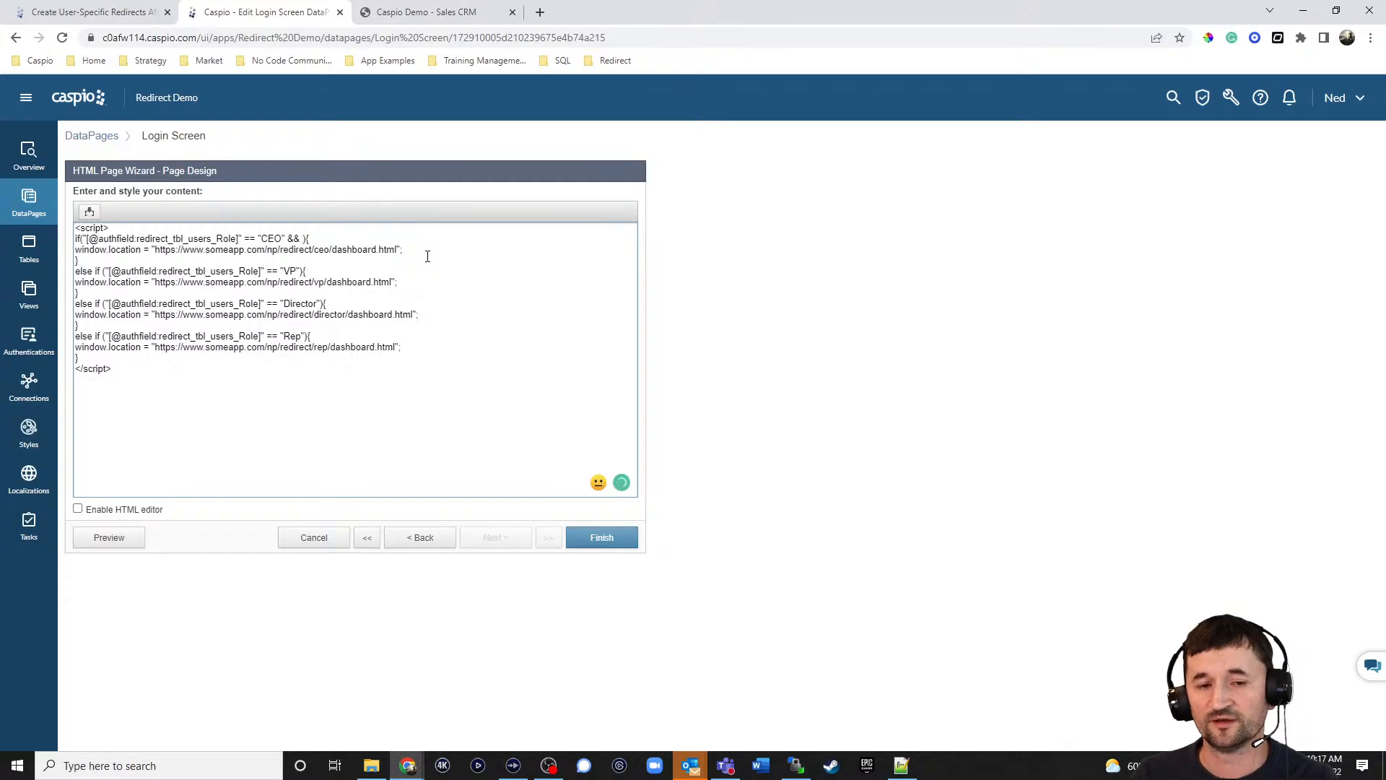
text(")
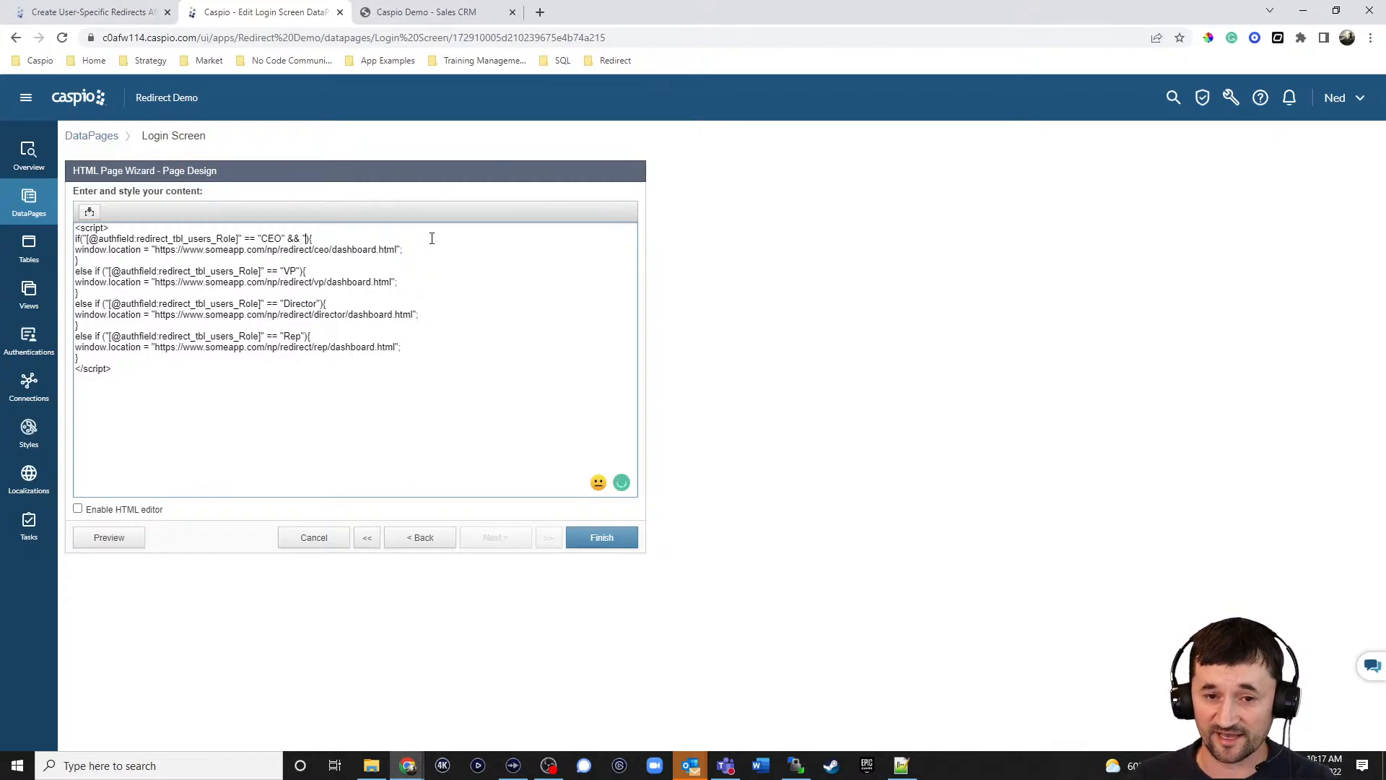
click(90, 211)
click(85, 238)
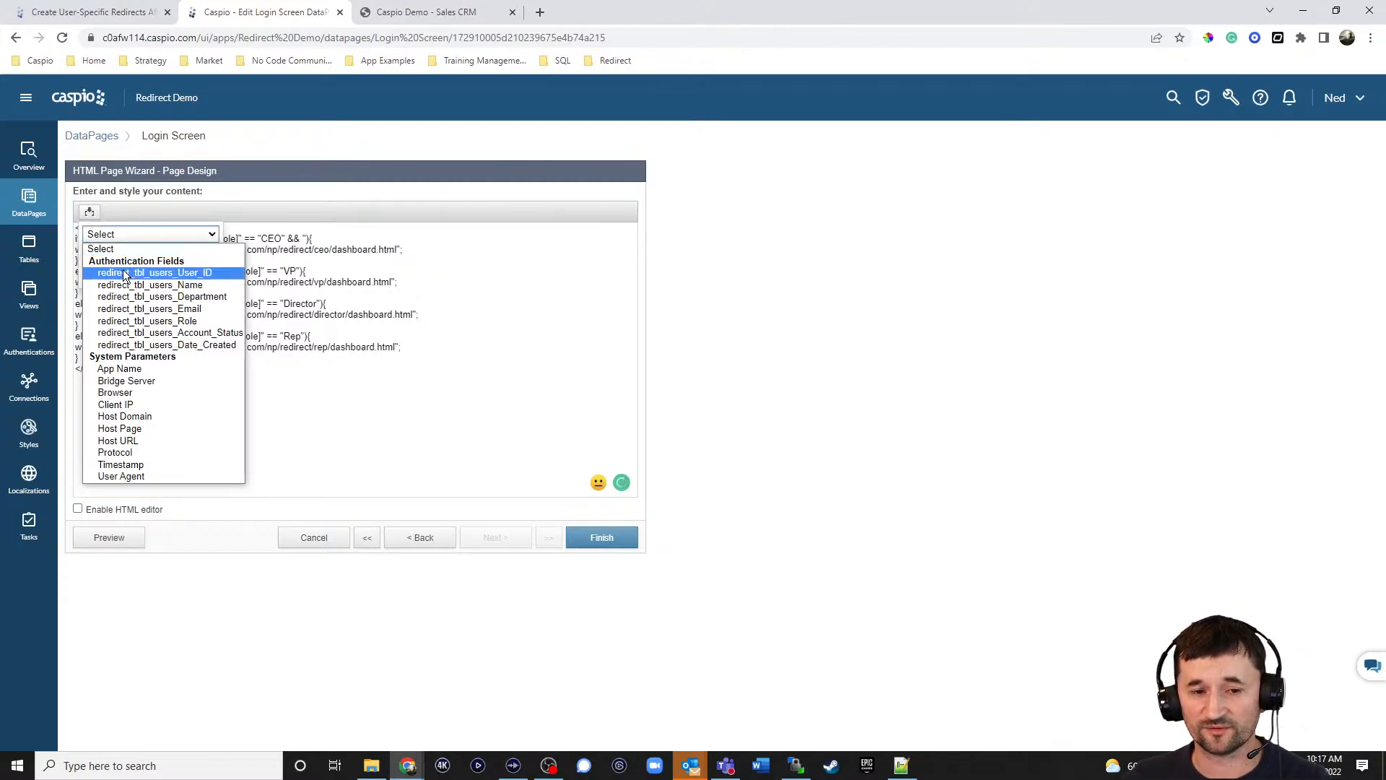
click(131, 296)
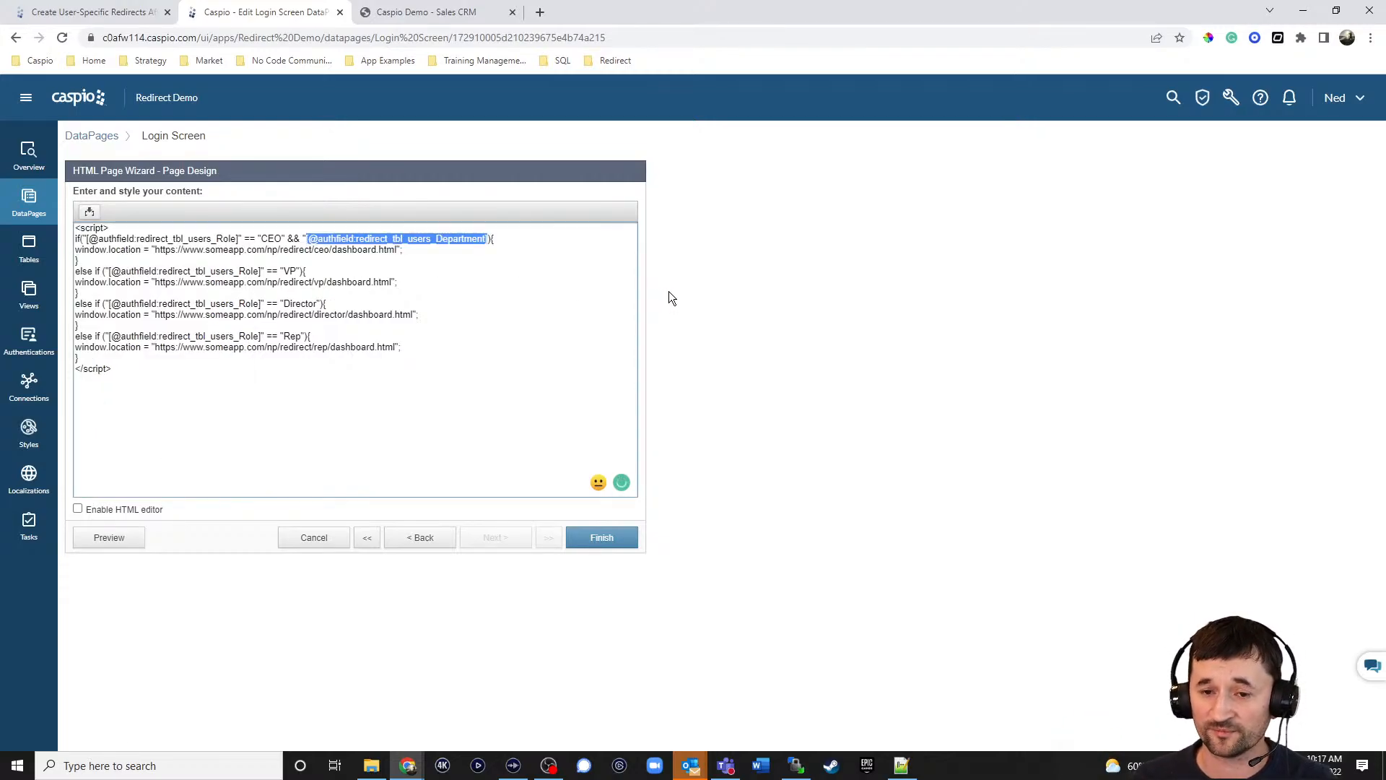
key(Right)
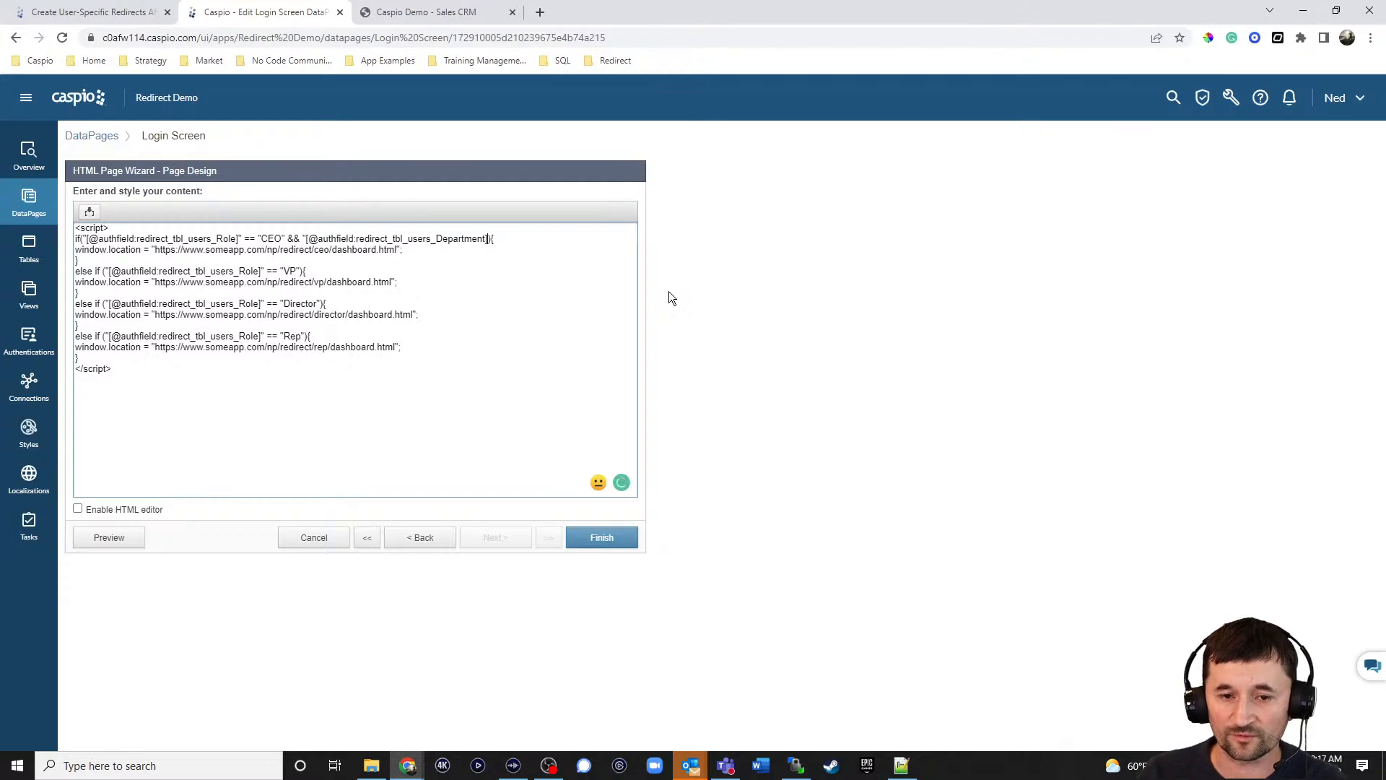
text("  )
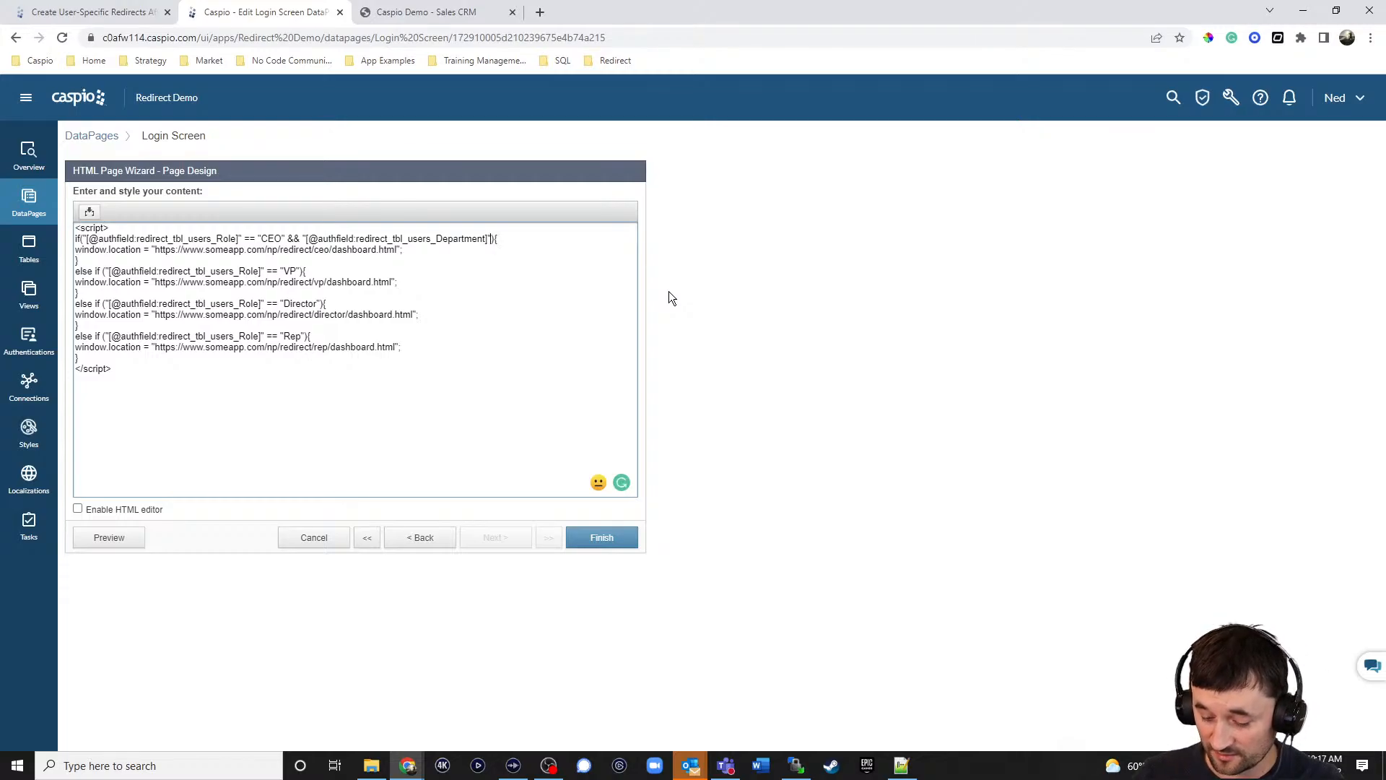
text(== )
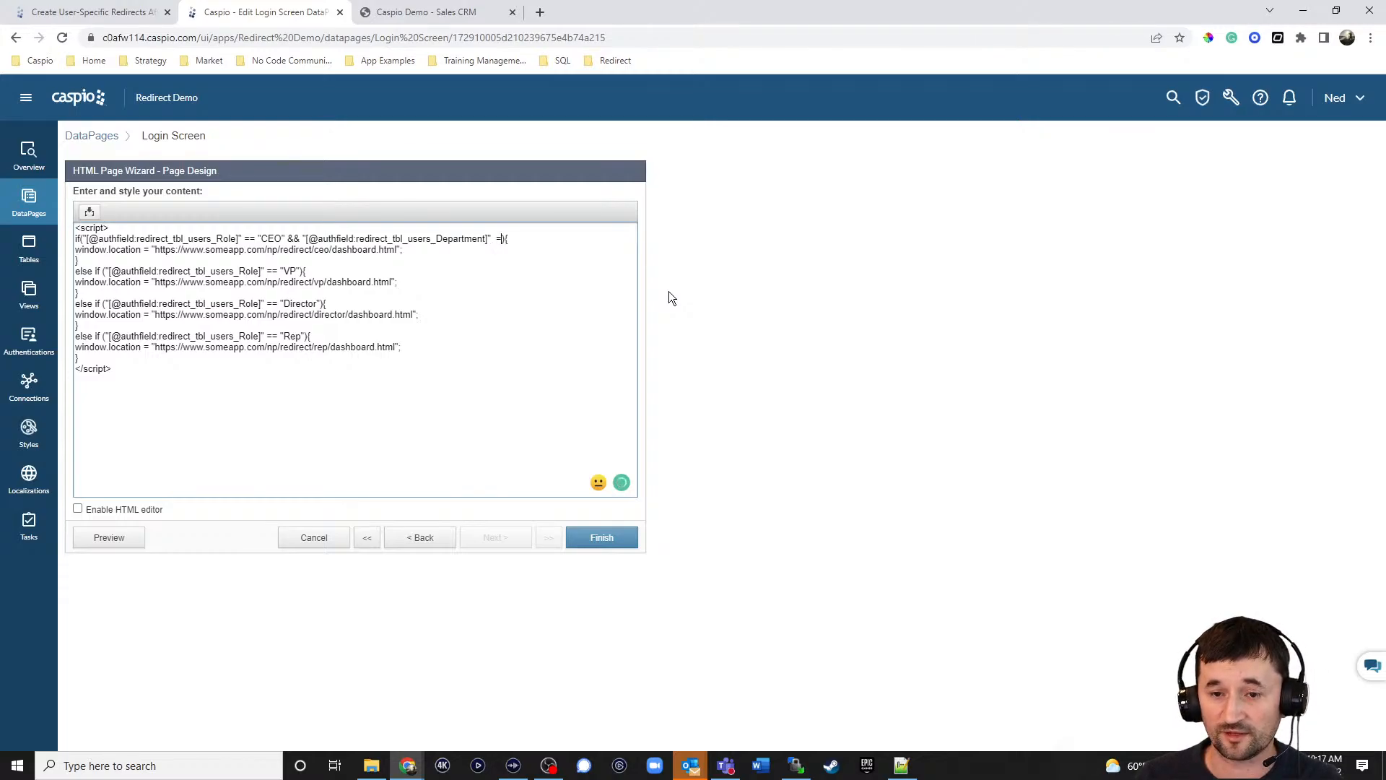
text("Sales)
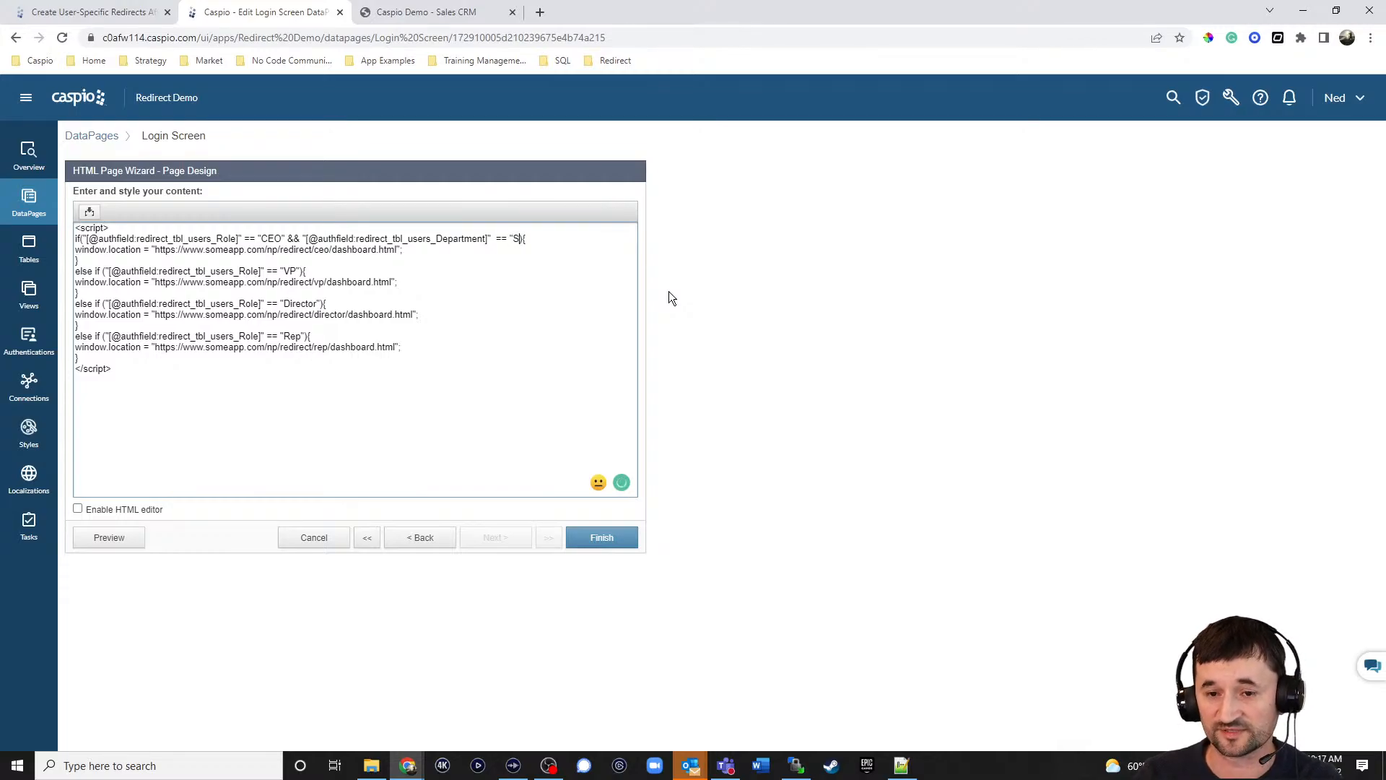
text(")
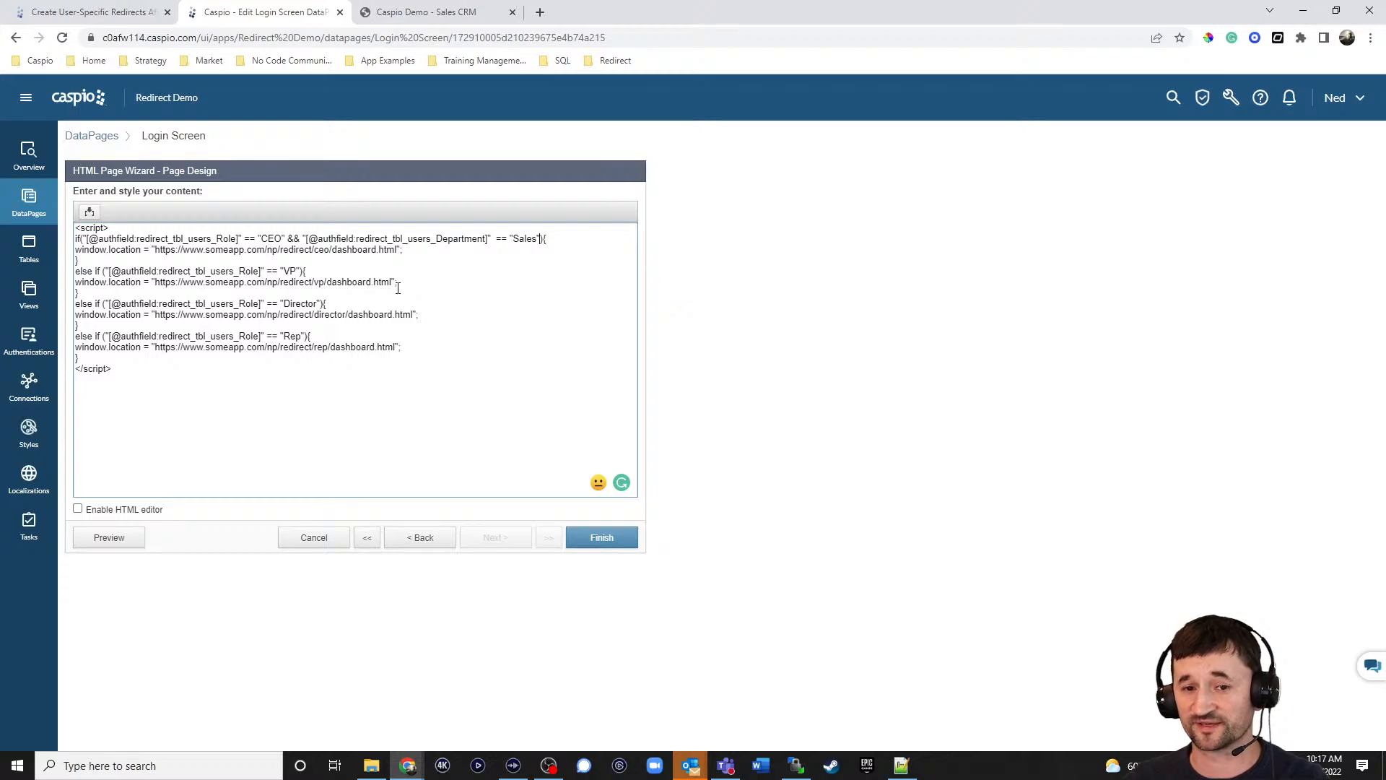
Try a sales/ folder in the CEO URL, then remove it and the Department condition.
click(332, 250)
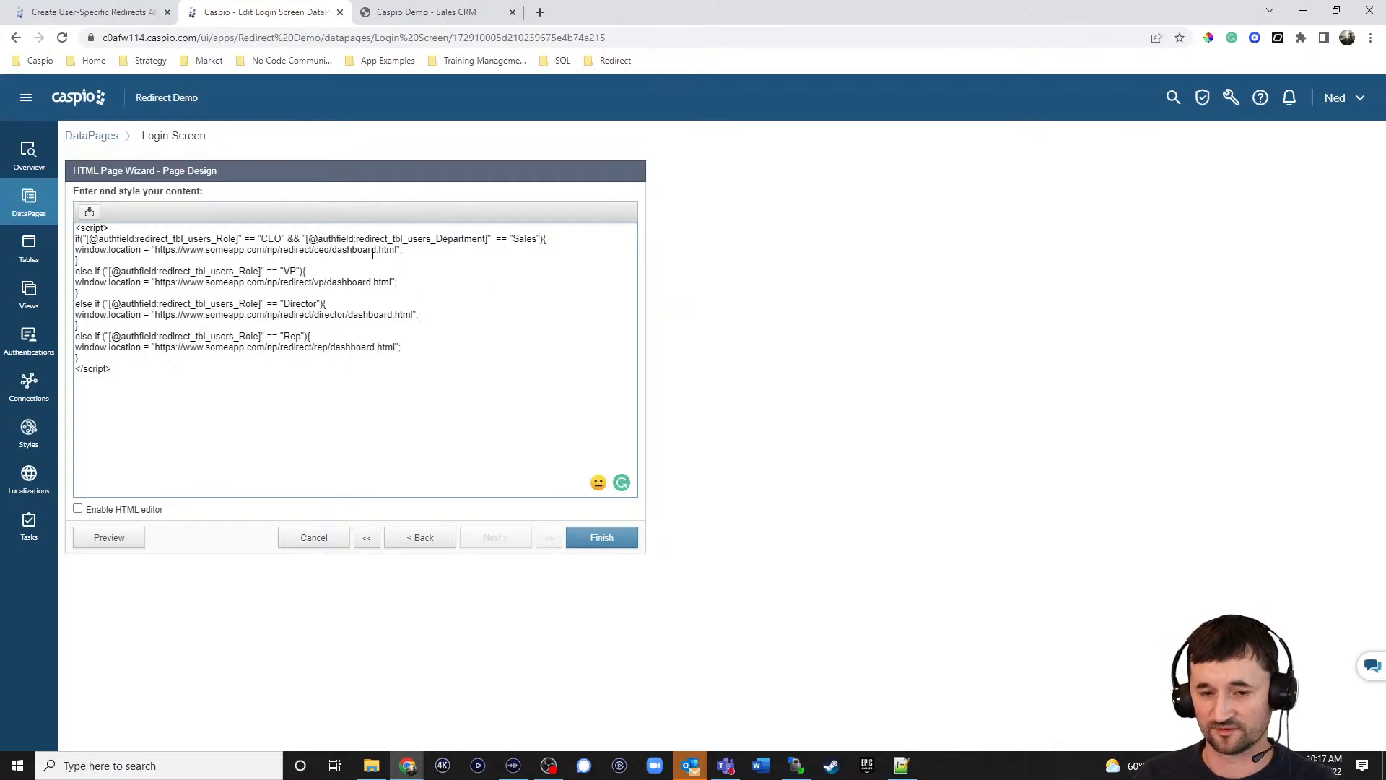
text(sales/)
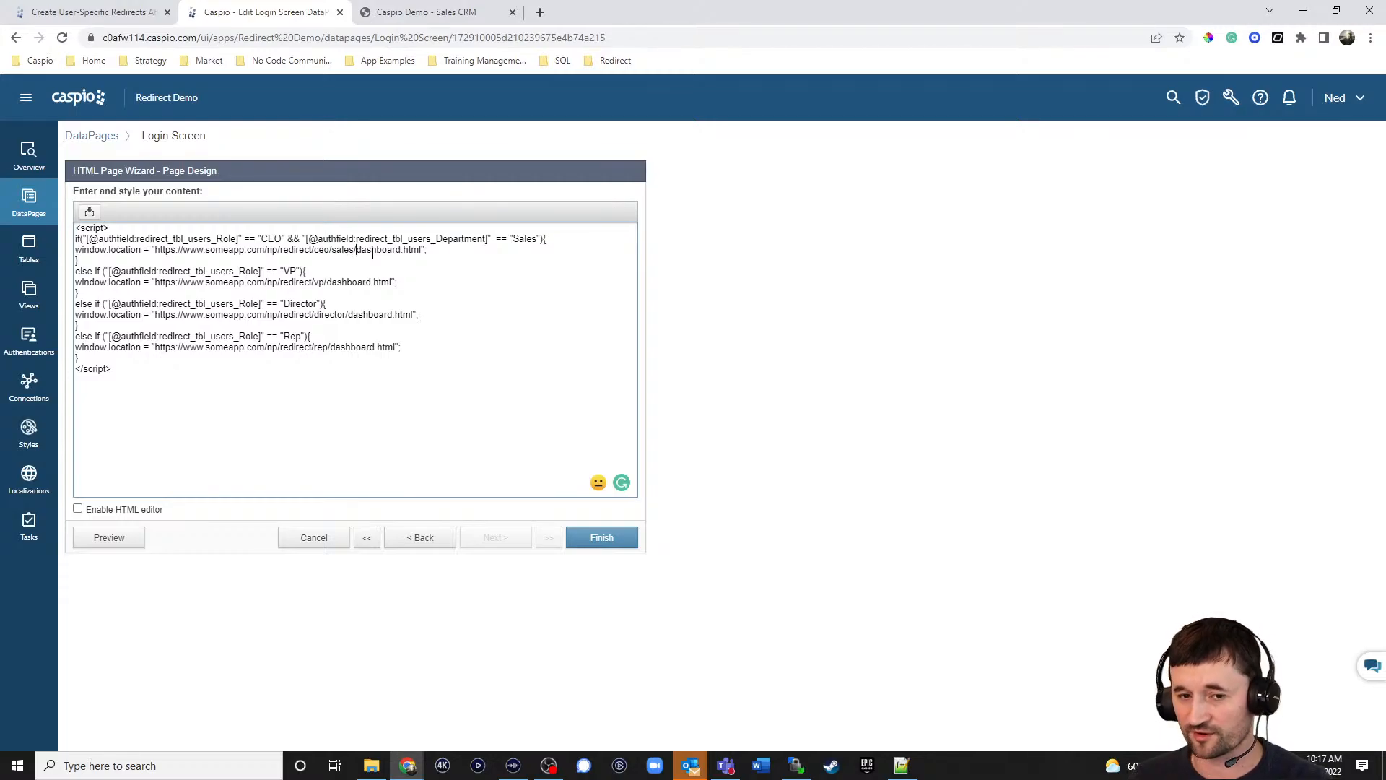
key(BackSpace)
key(BackSpace)
key(BackSpace)
key(BackSpace)
key(BackSpace)
key(BackSpace)
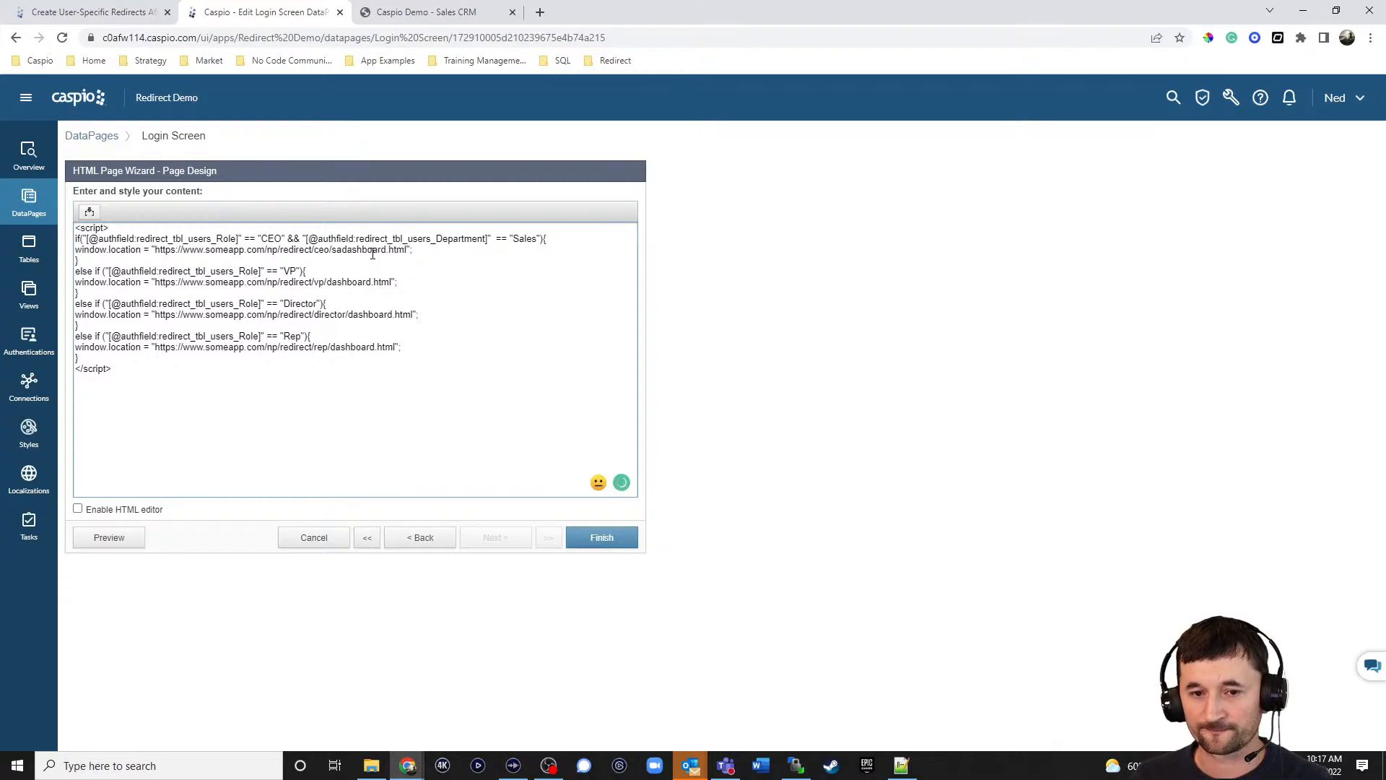
click(288, 239)
drag(408, 237, 540, 238)
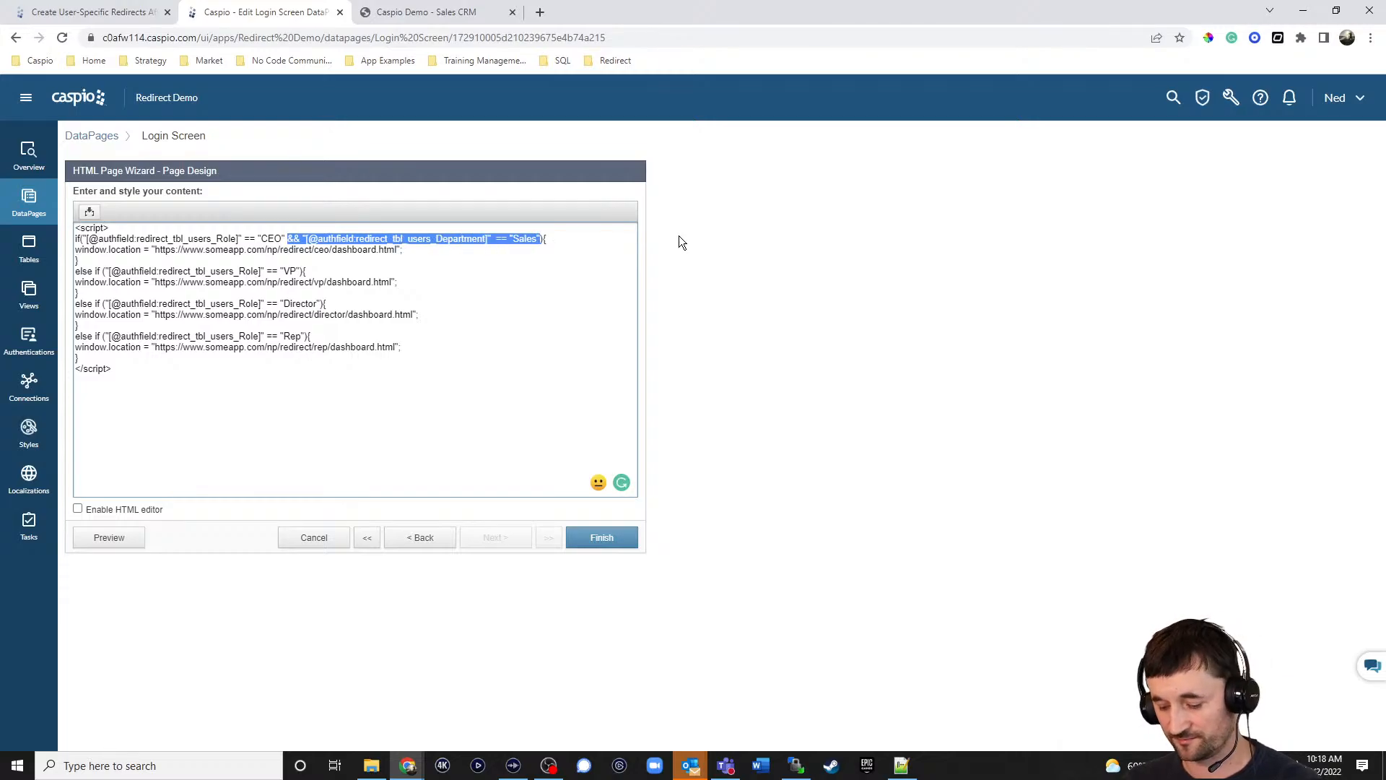
key(BackSpace)
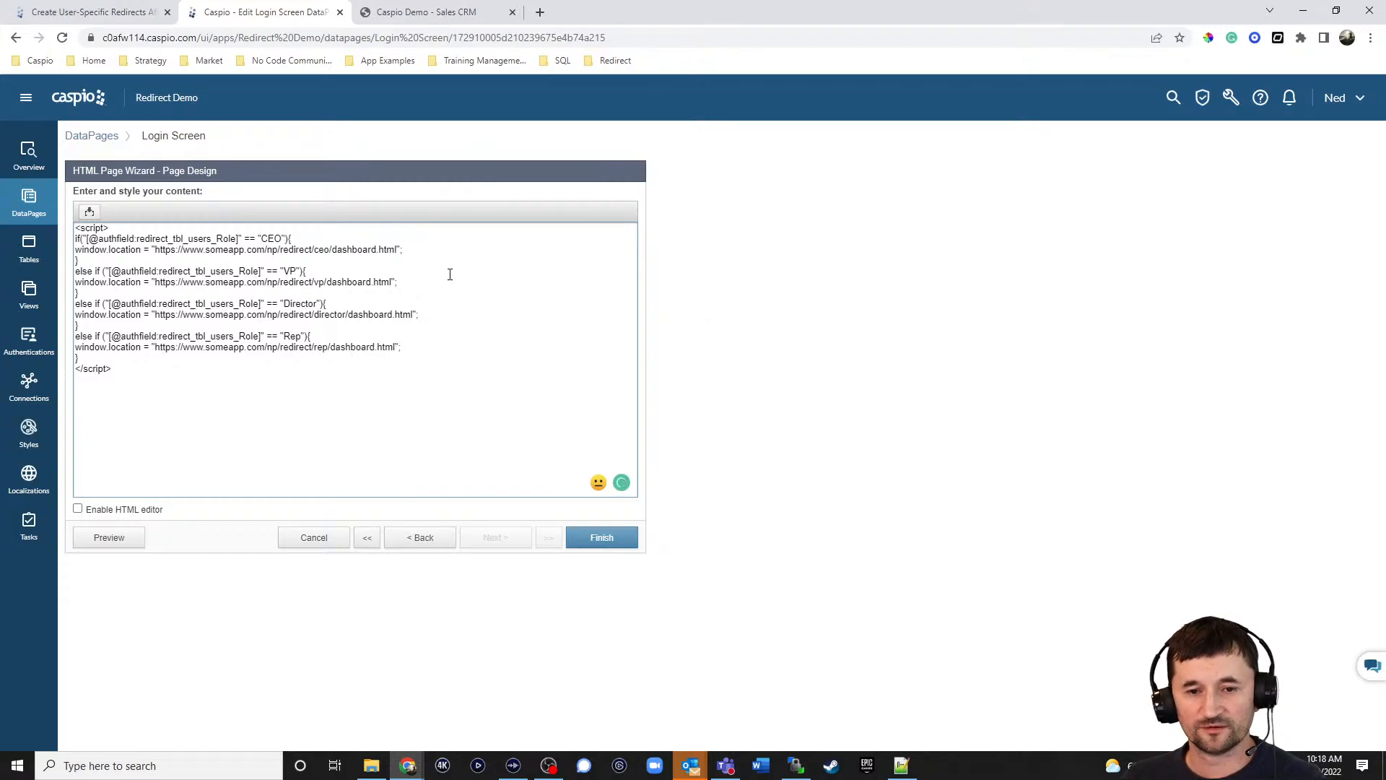
Finish the Login Screen DataPage and copy its deployment embed code.
click(603, 539)
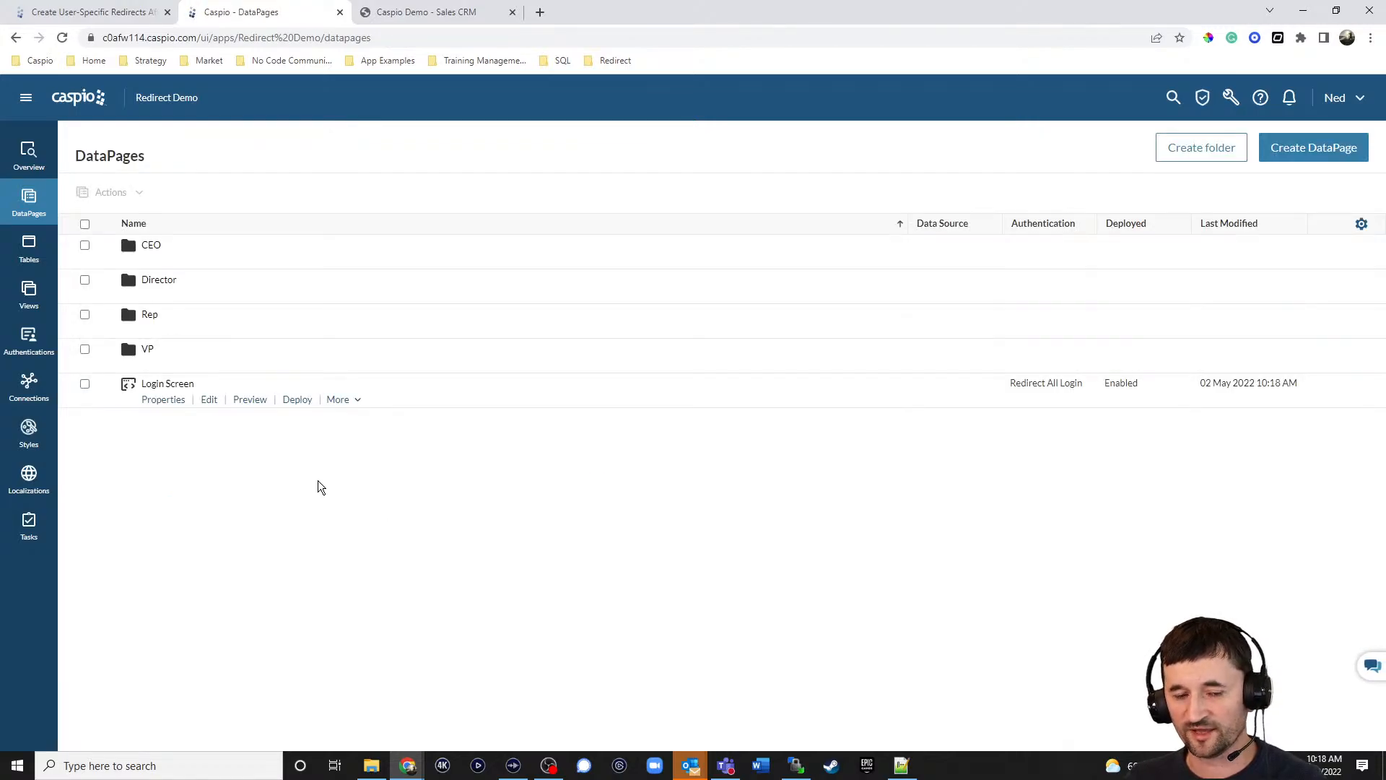
click(296, 401)
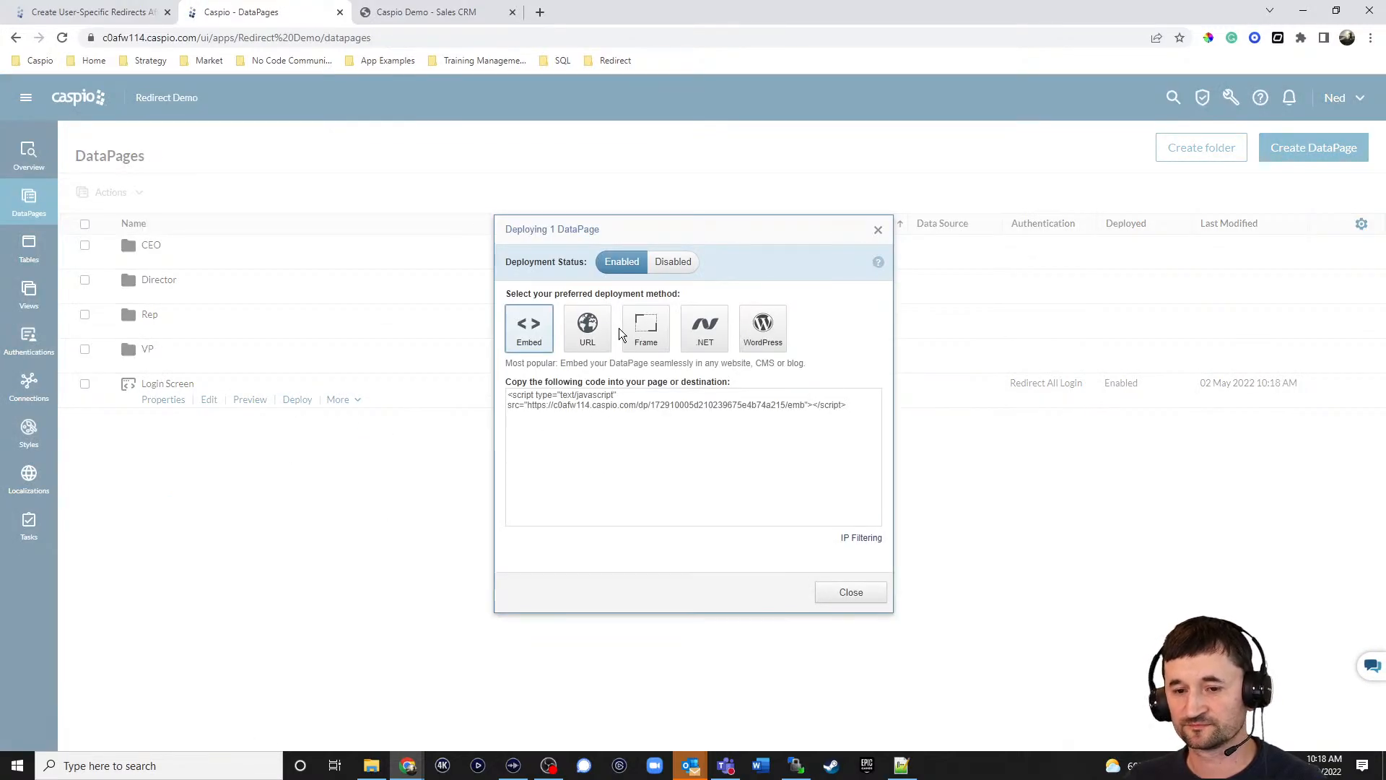
click(594, 410)
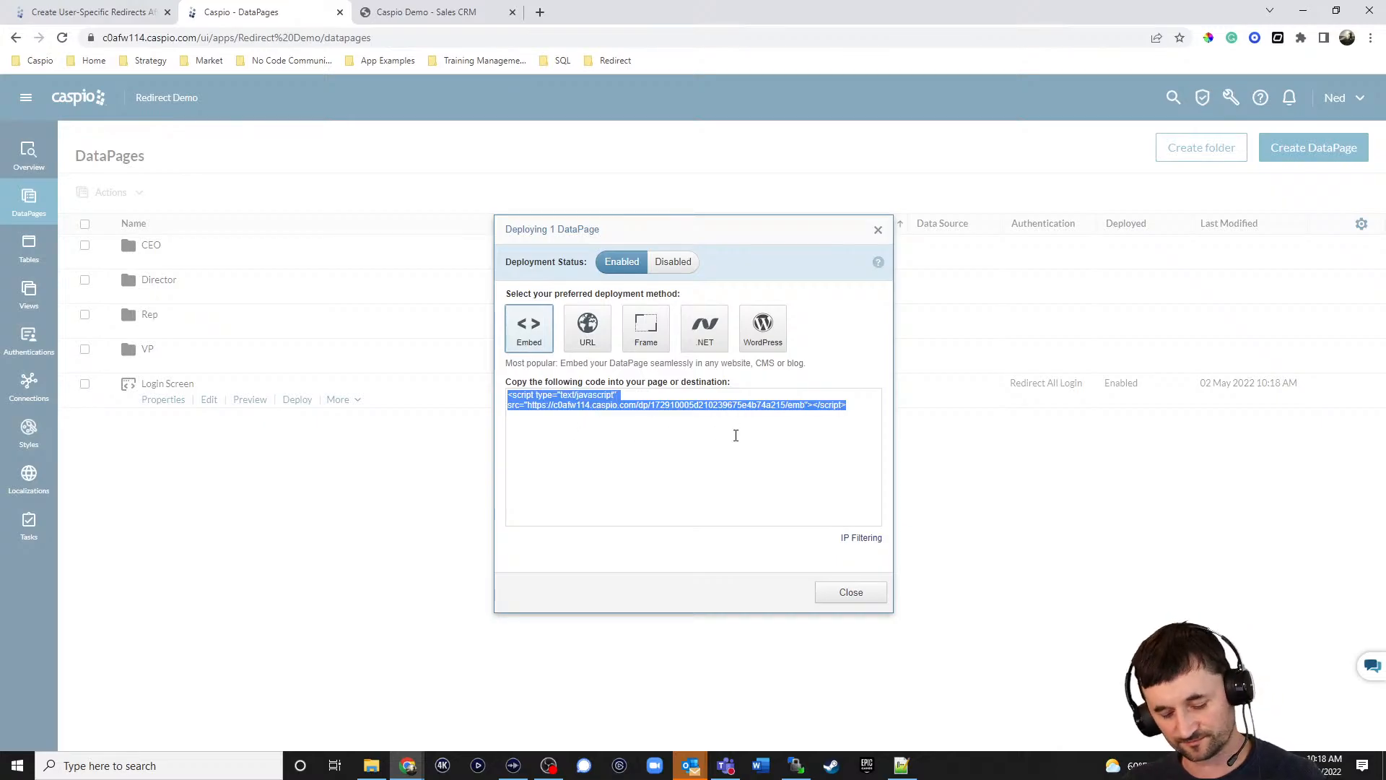
click(850, 592)
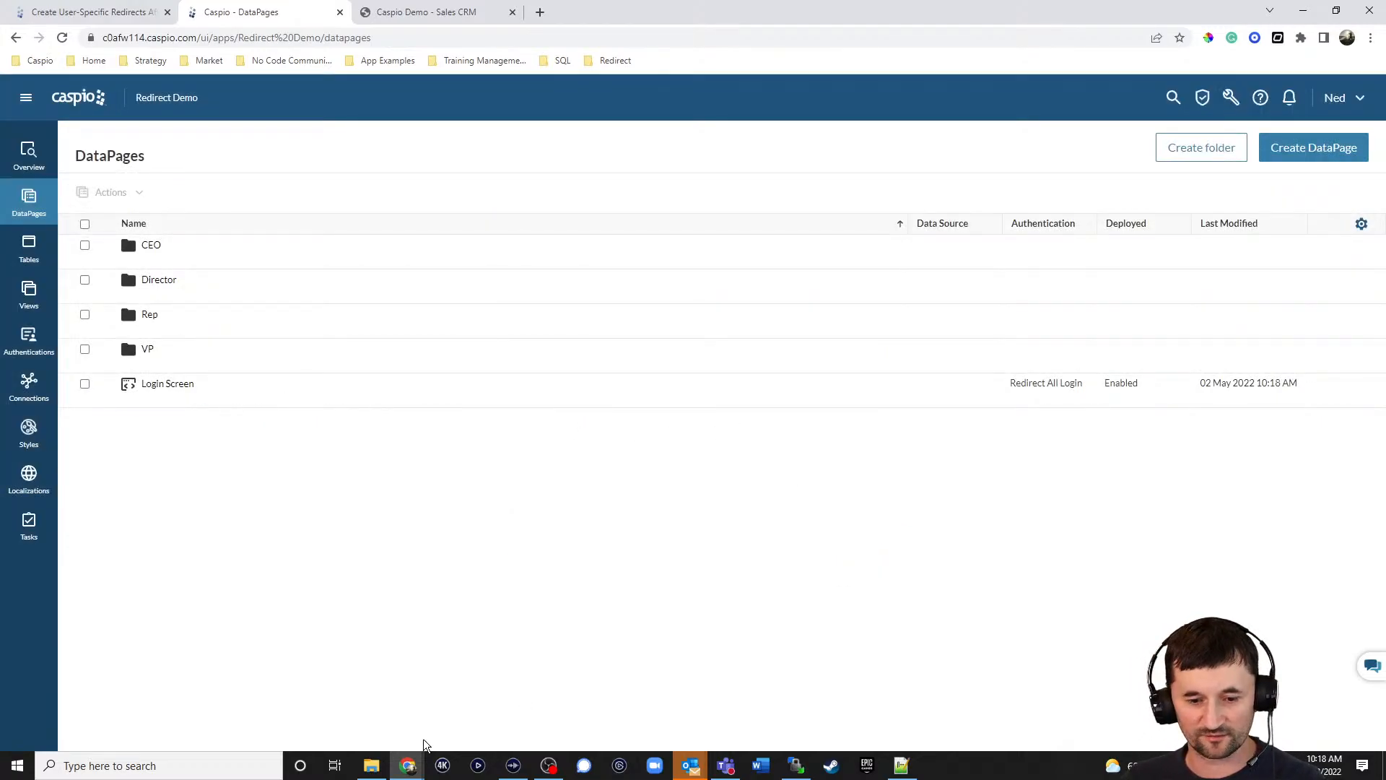
click(373, 765)
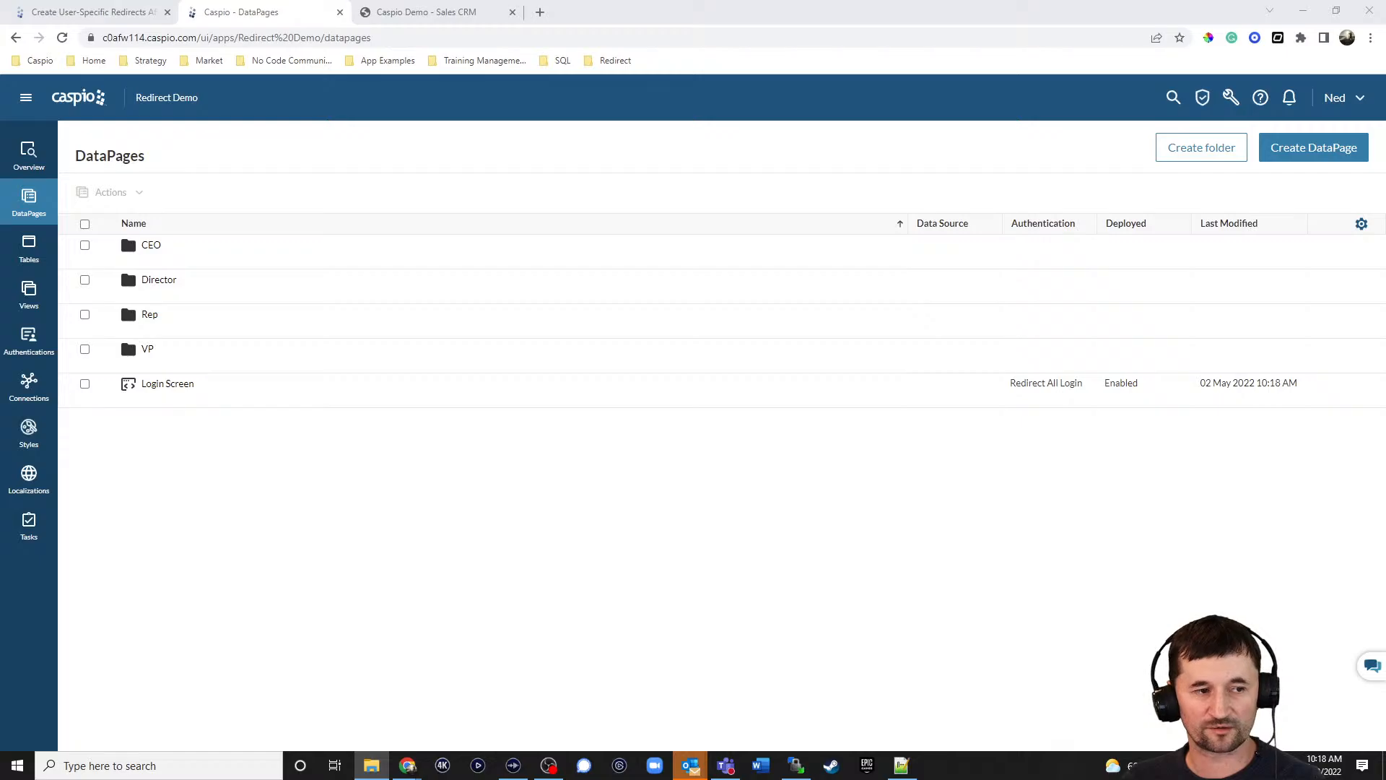
Move File Explorer to the right and select login.html in the Desktop redirect folder.
drag(673, 147, 923, 131)
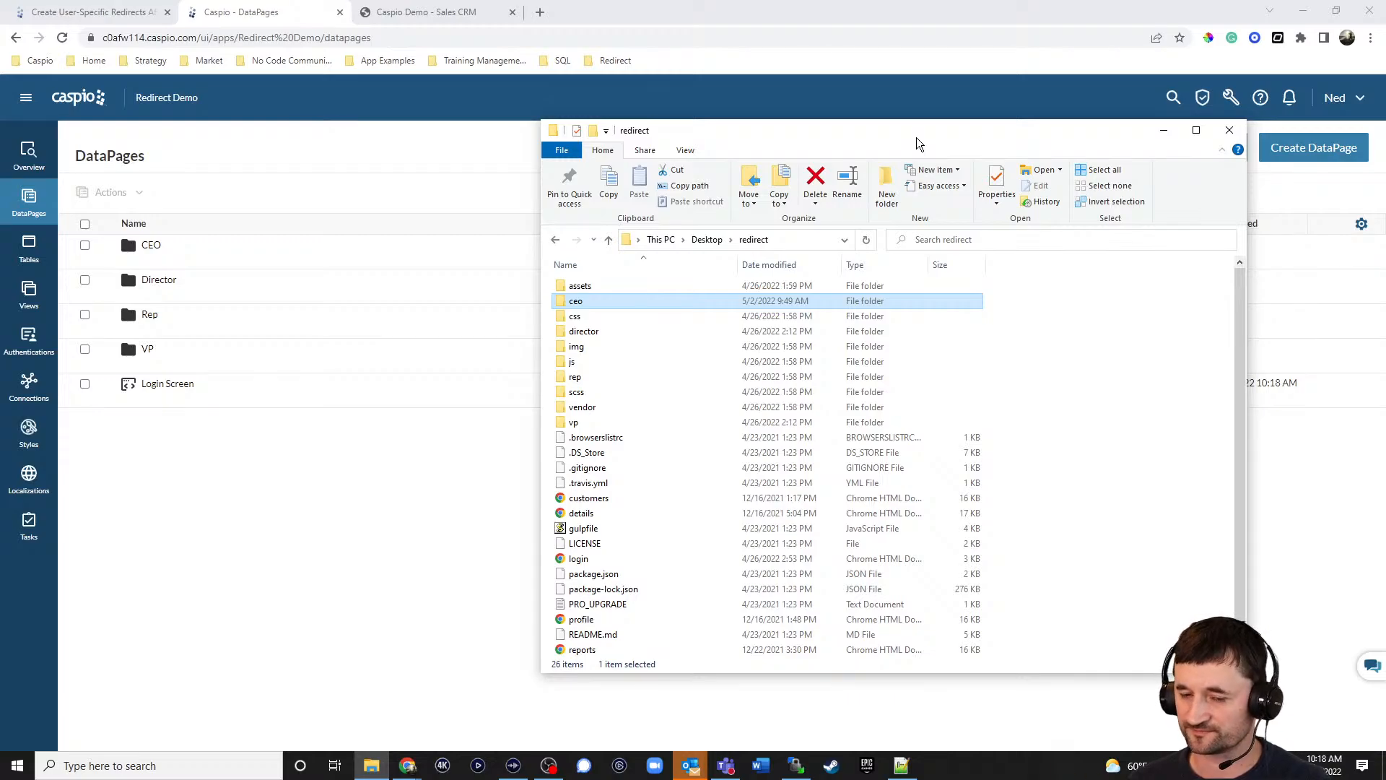
click(626, 562)
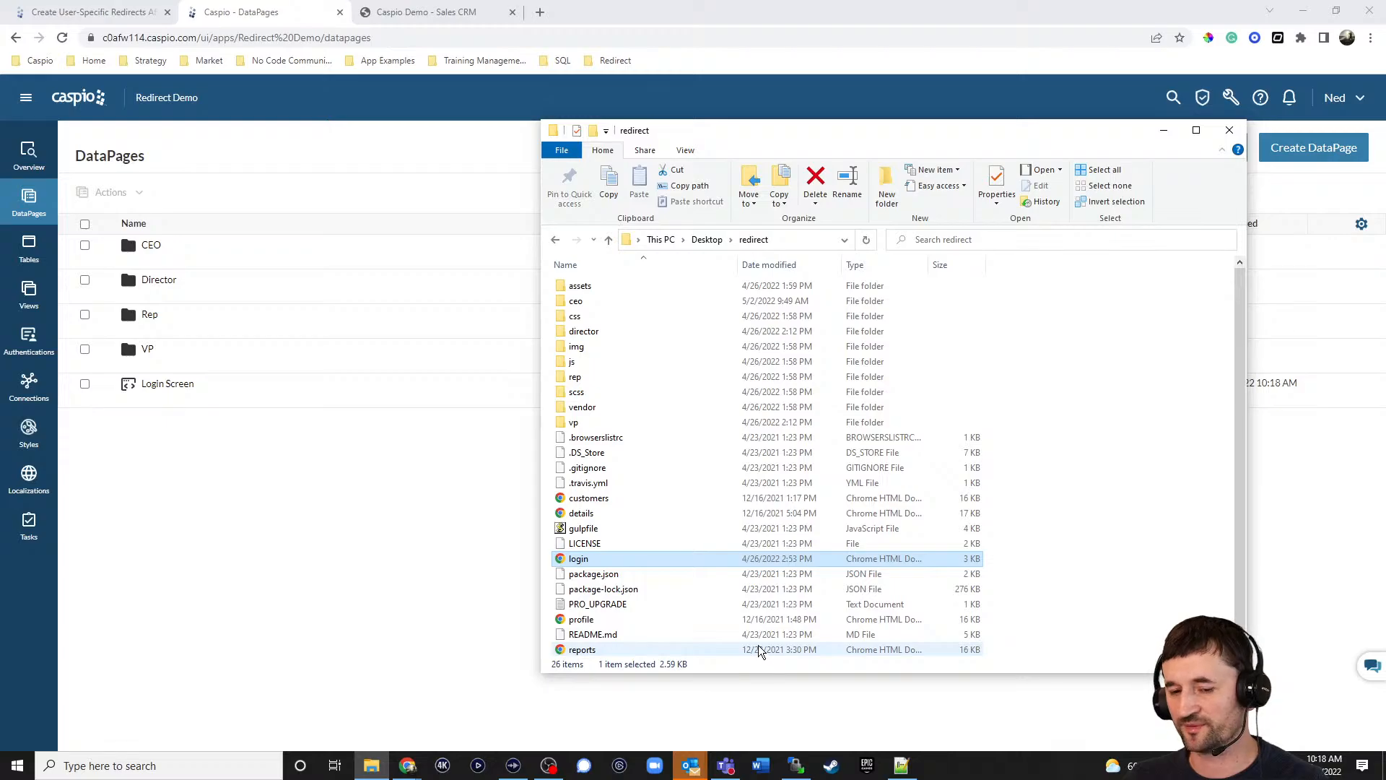
right_click(587, 563)
Open login.html in Notepad++, check the form's Caspio embed script, then minimize Notepad++.
click(619, 328)
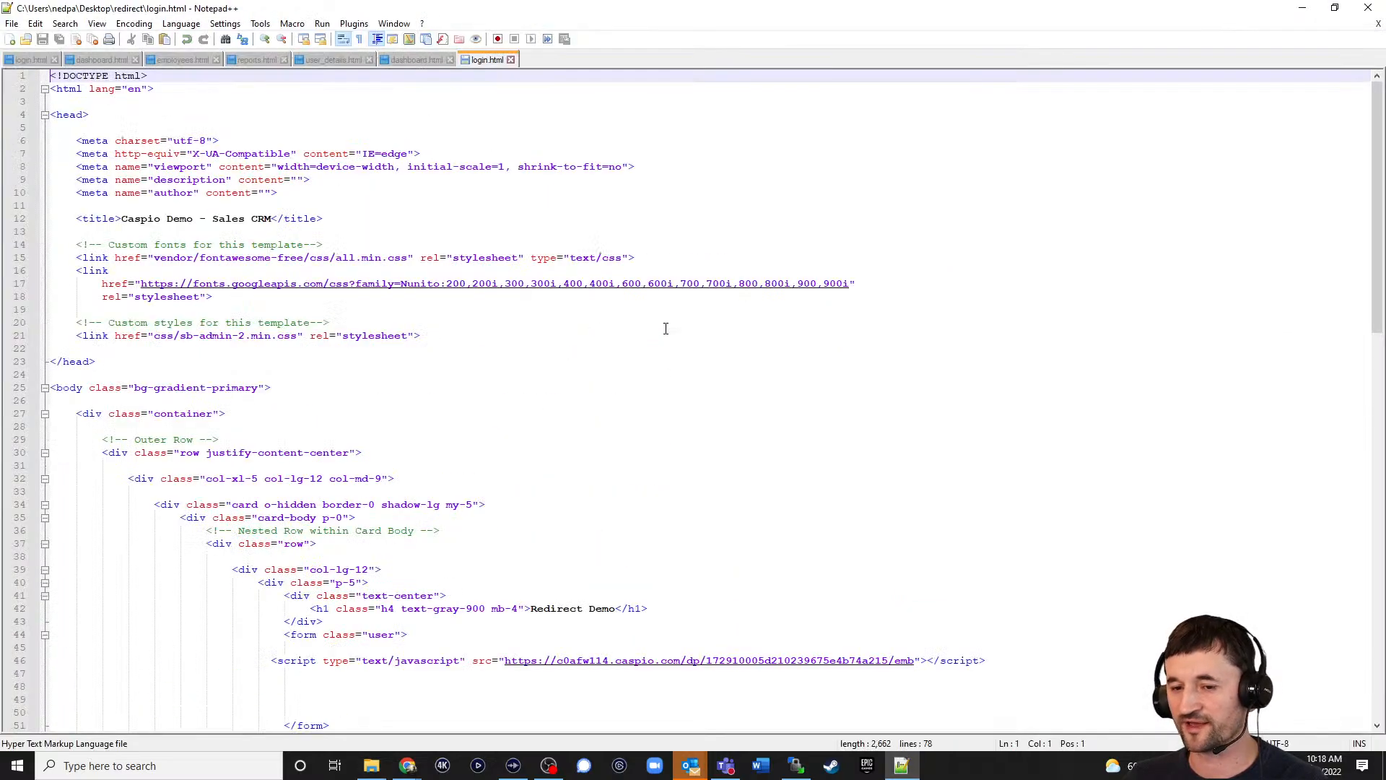
scroll(852, 384, down, 4)
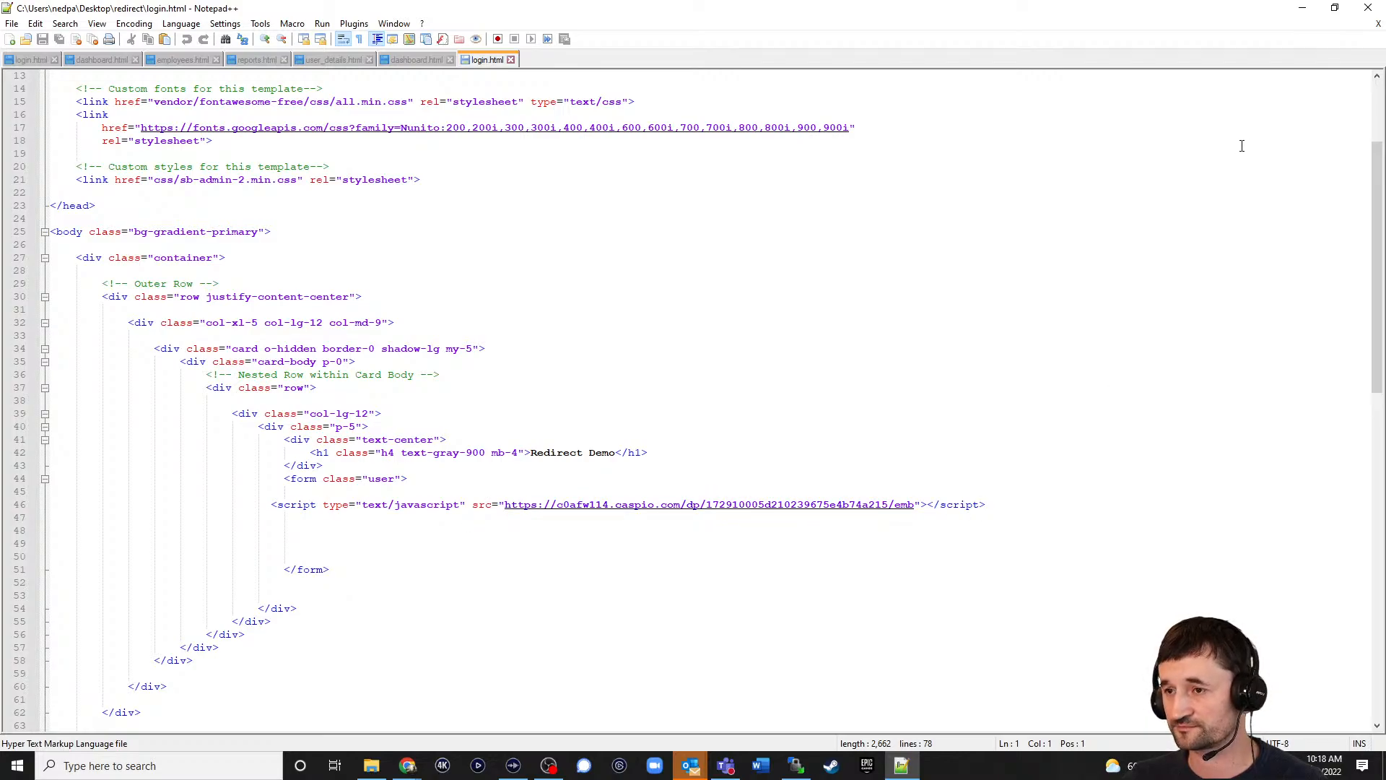
click(1301, 8)
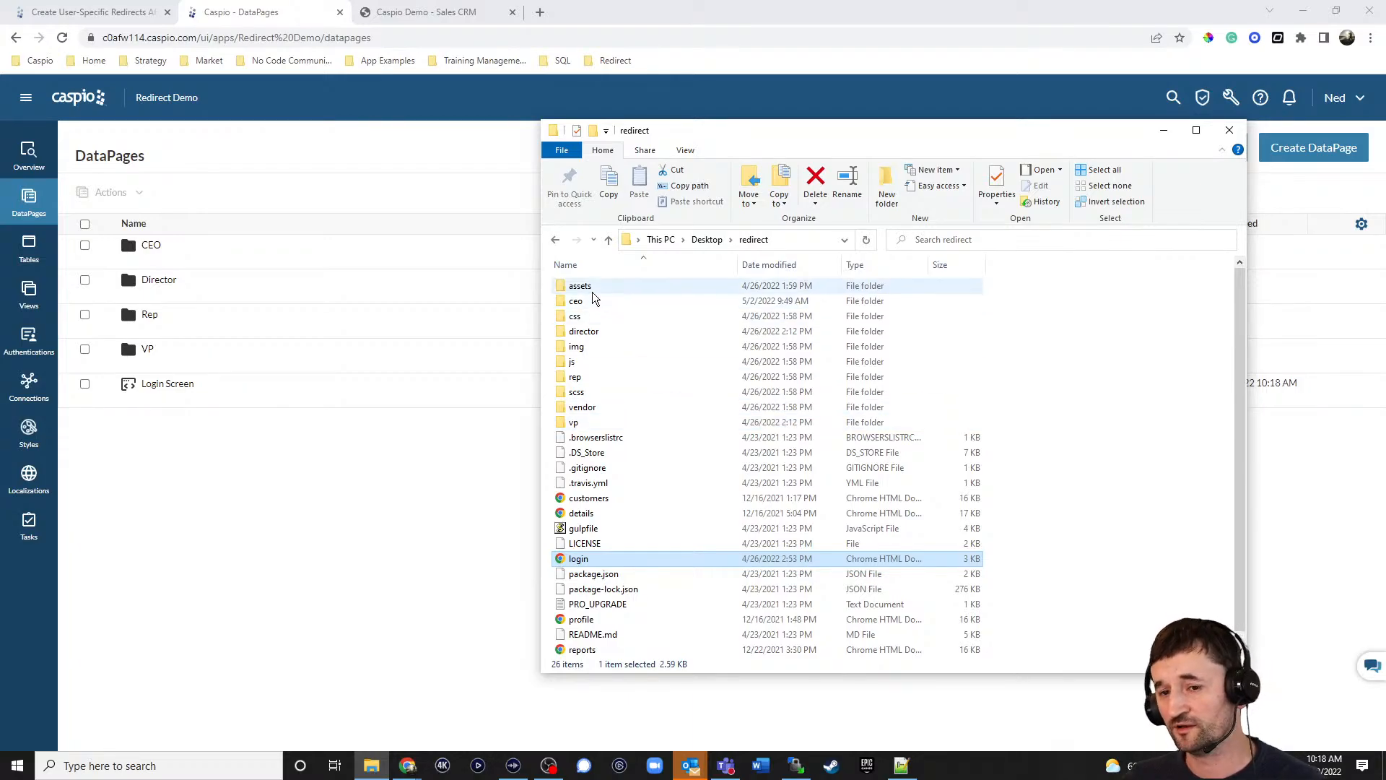
Browse the ceo and vp folders inside redirect, finishing in the ceo folder's seven pages.
click(575, 301)
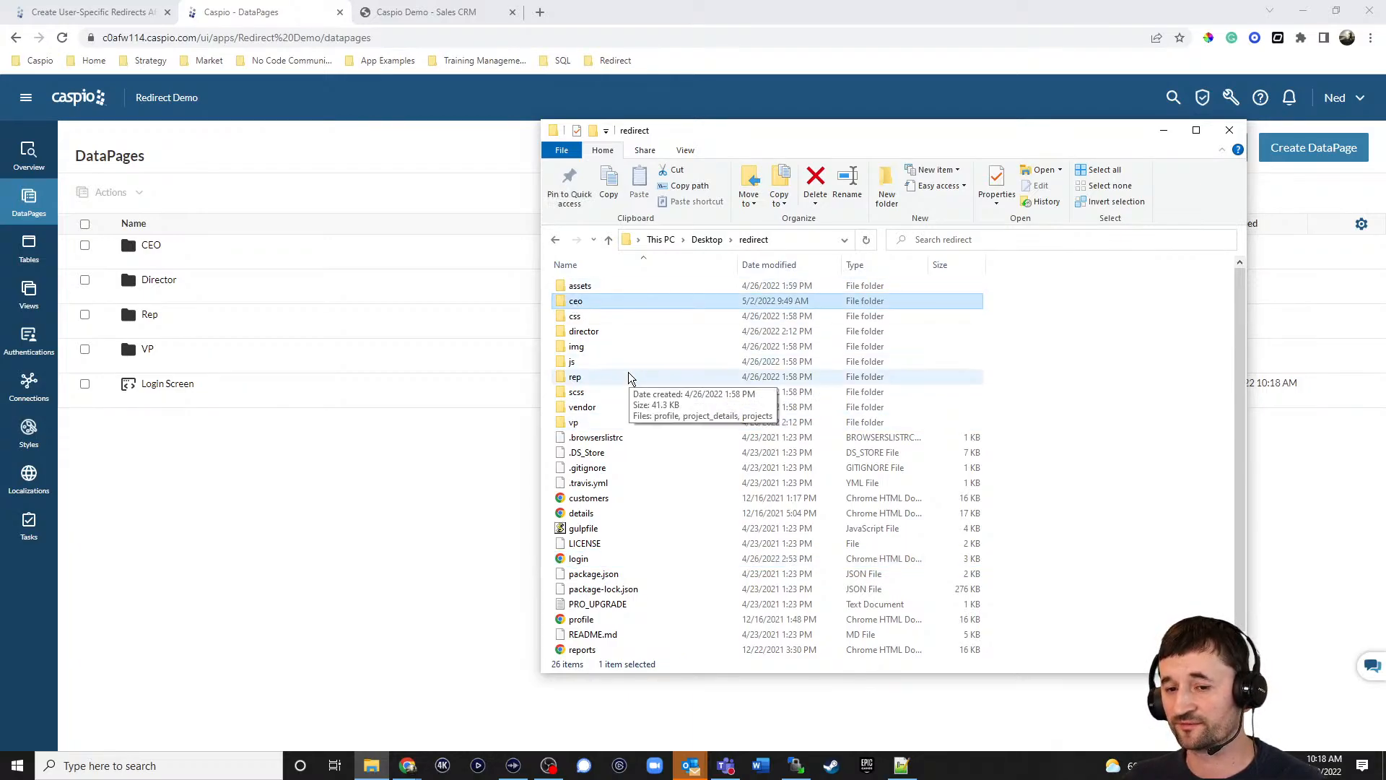
click(581, 423)
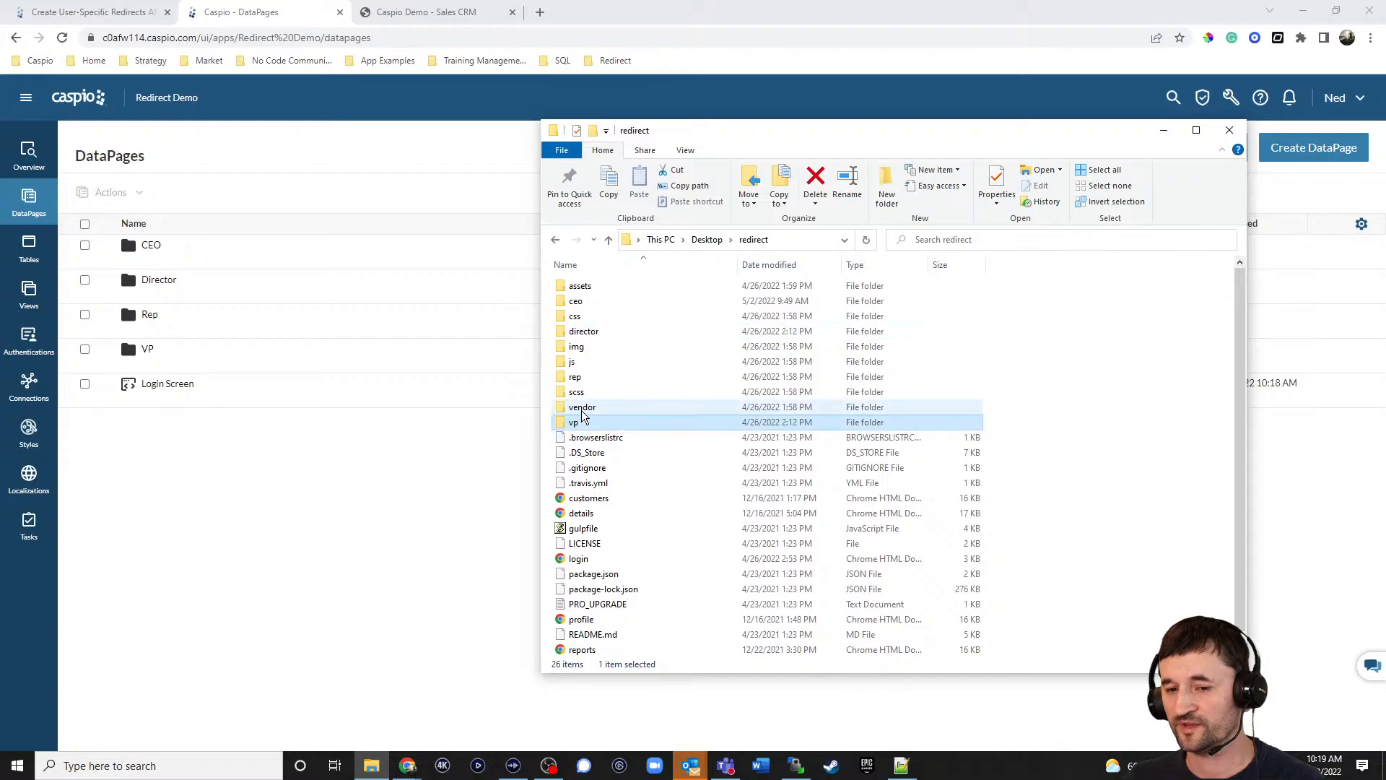
double_click(578, 301)
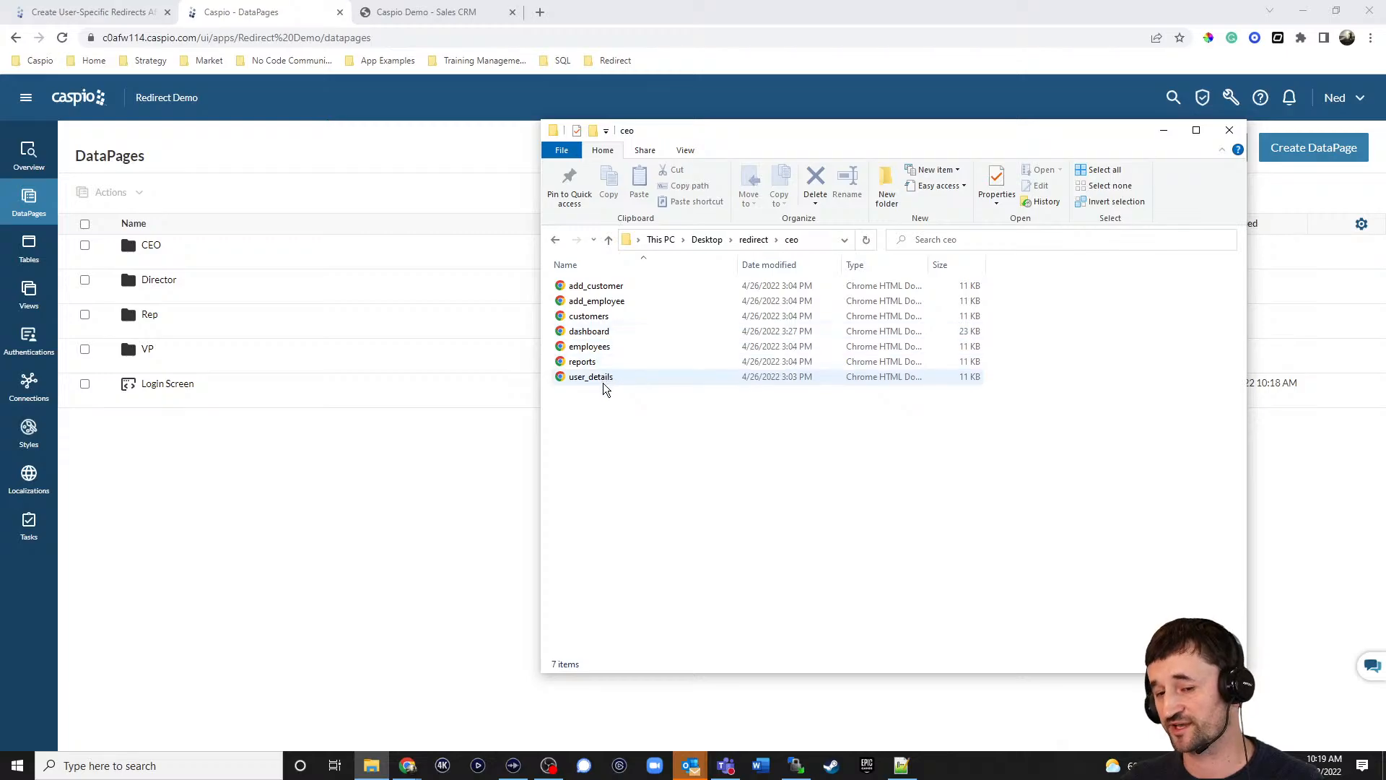
click(555, 241)
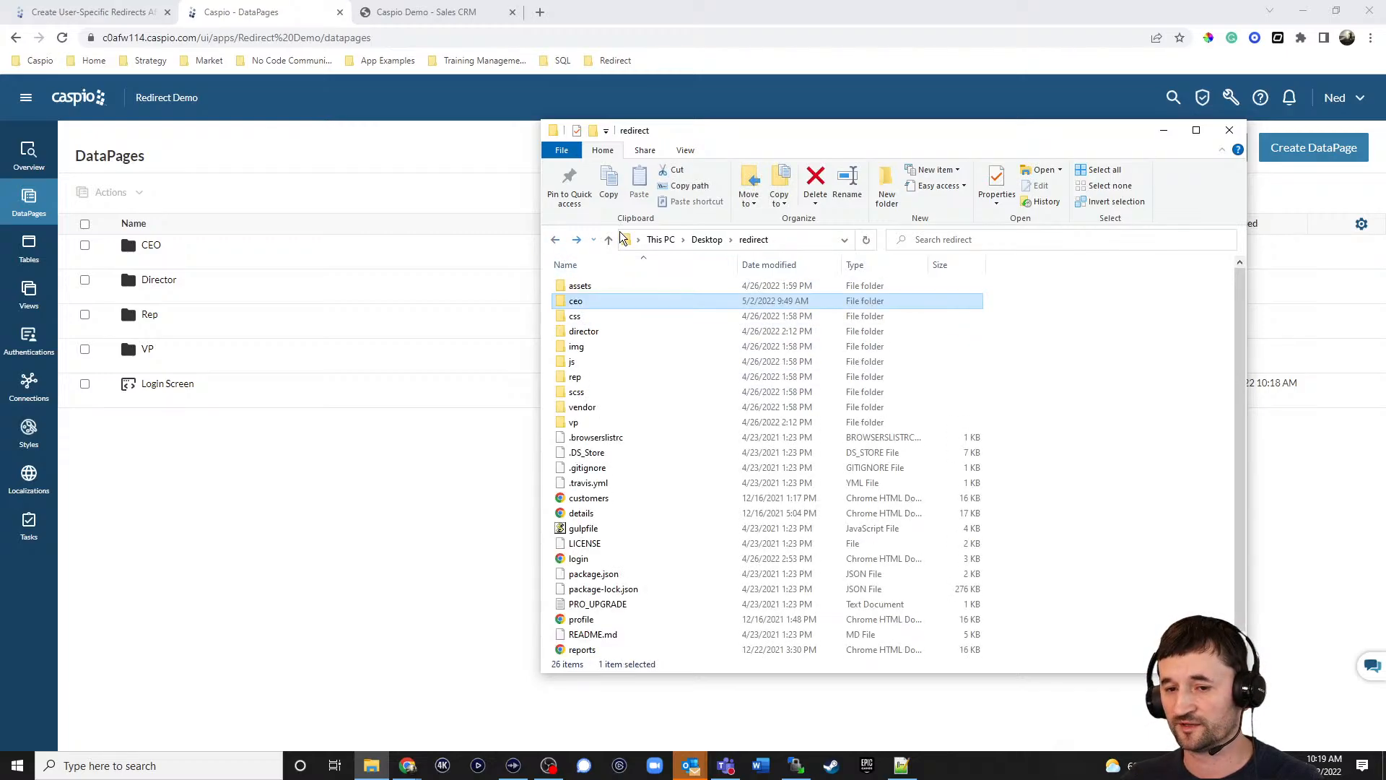
double_click(576, 422)
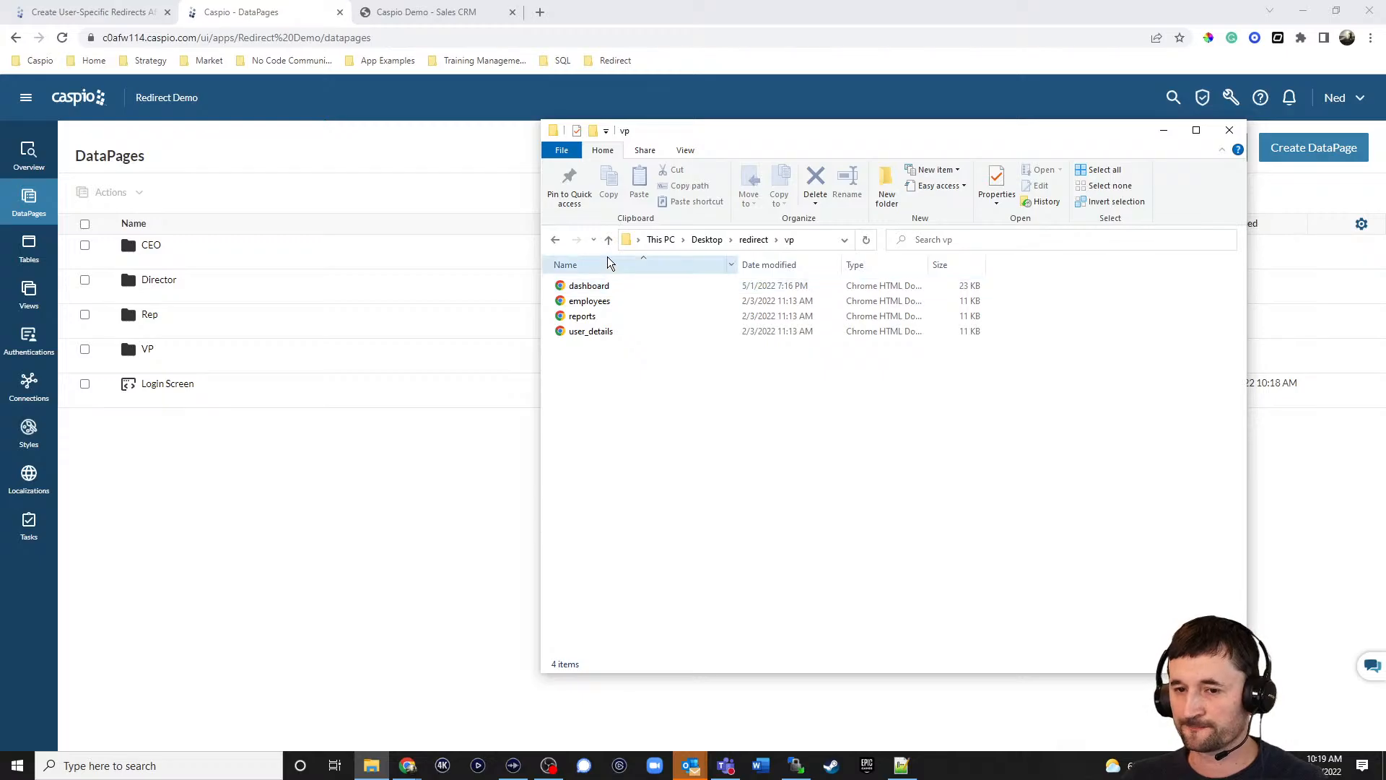
key(alt+Left)
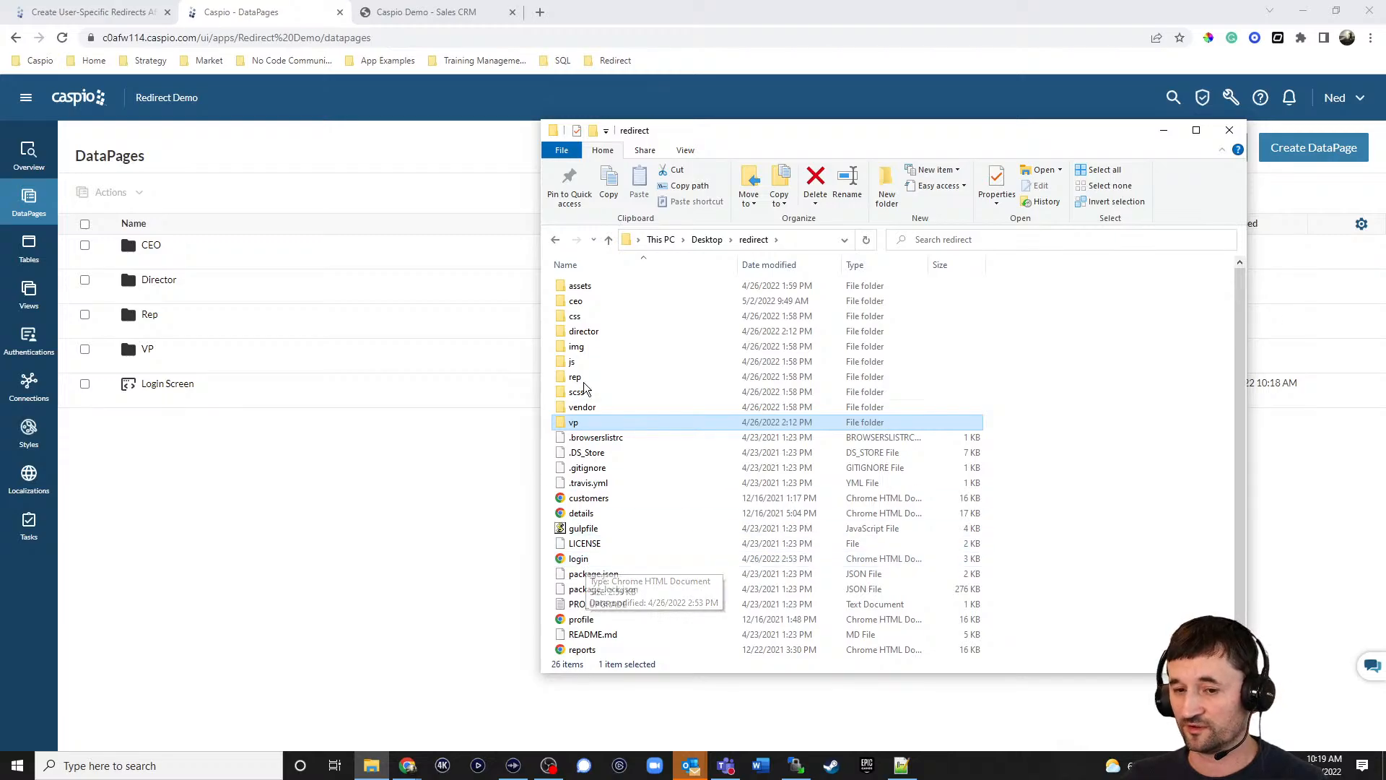
double_click(597, 304)
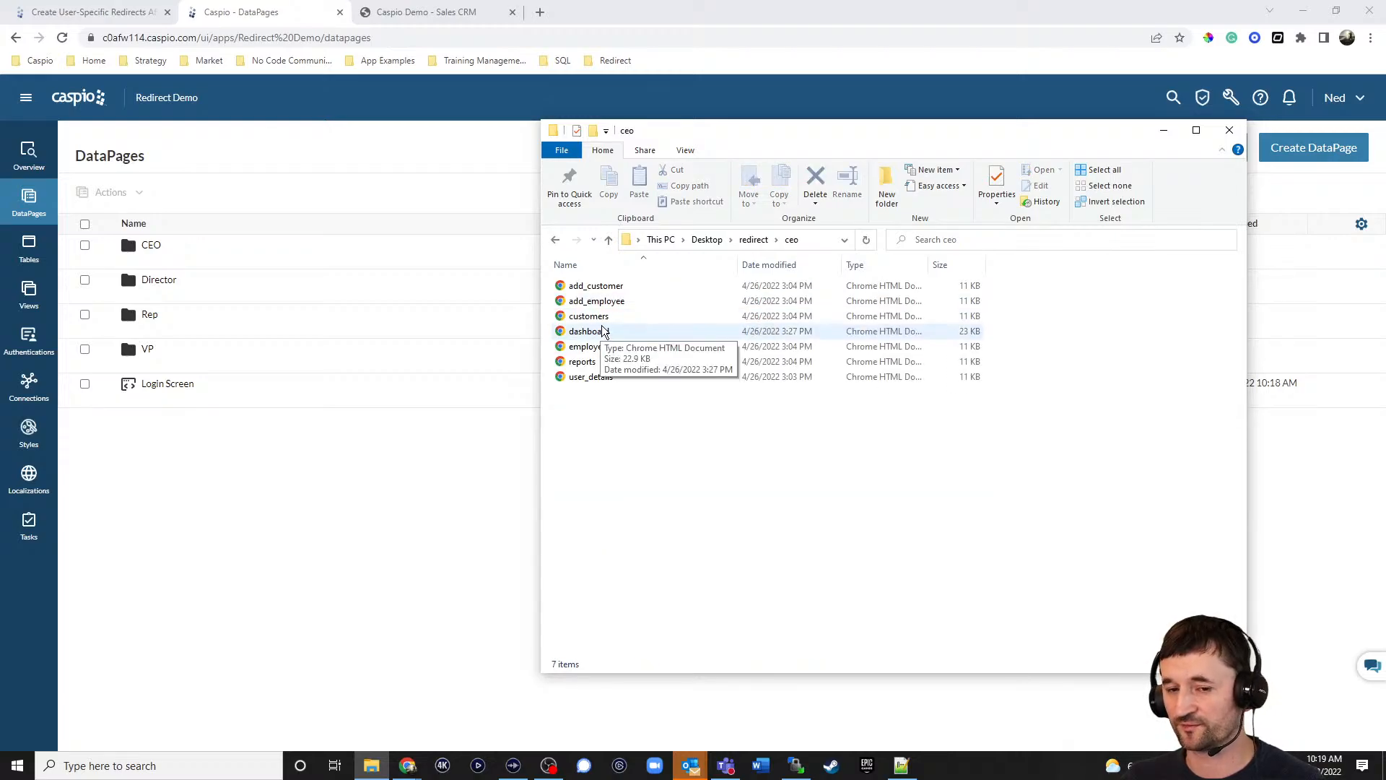
Open the Login Screen DataPage's page design to review its role-based dashboard redirect script.
click(209, 399)
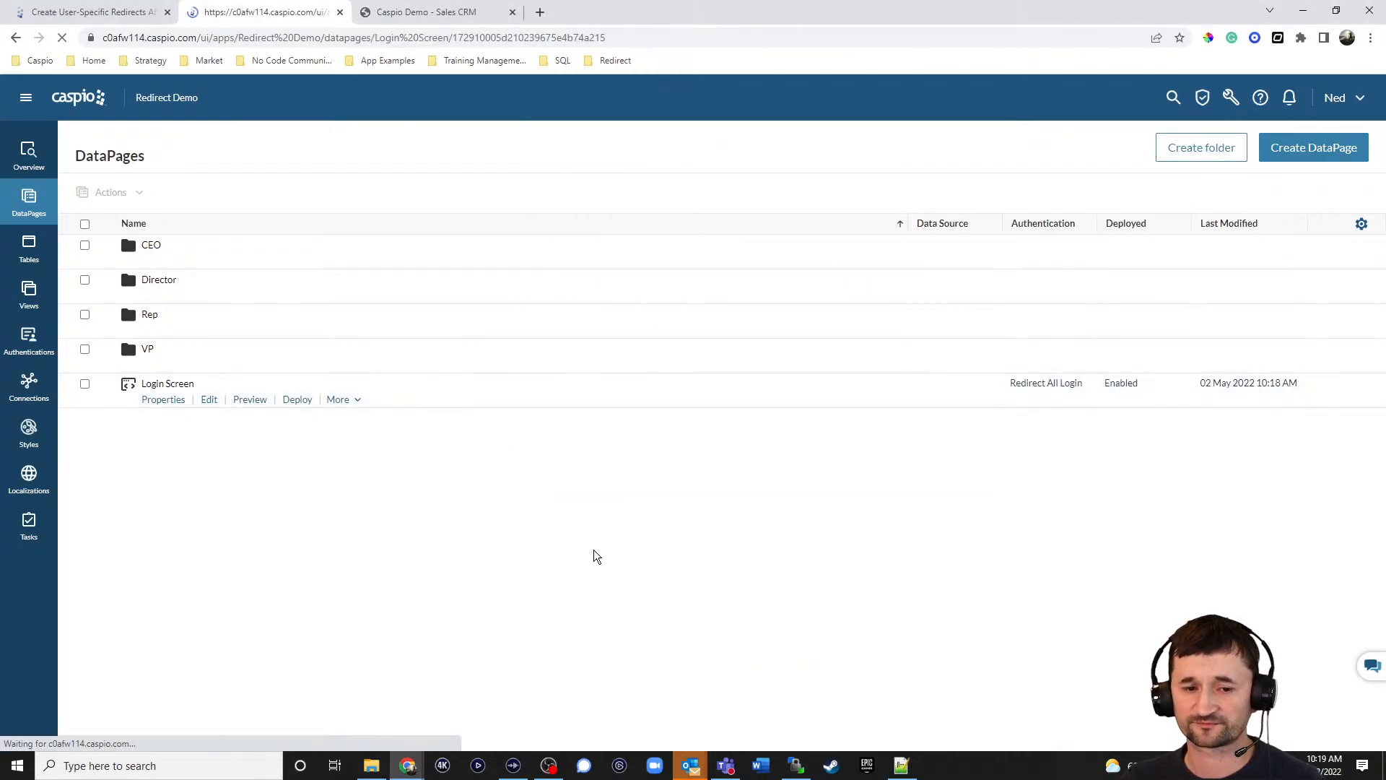
click(498, 537)
click(501, 538)
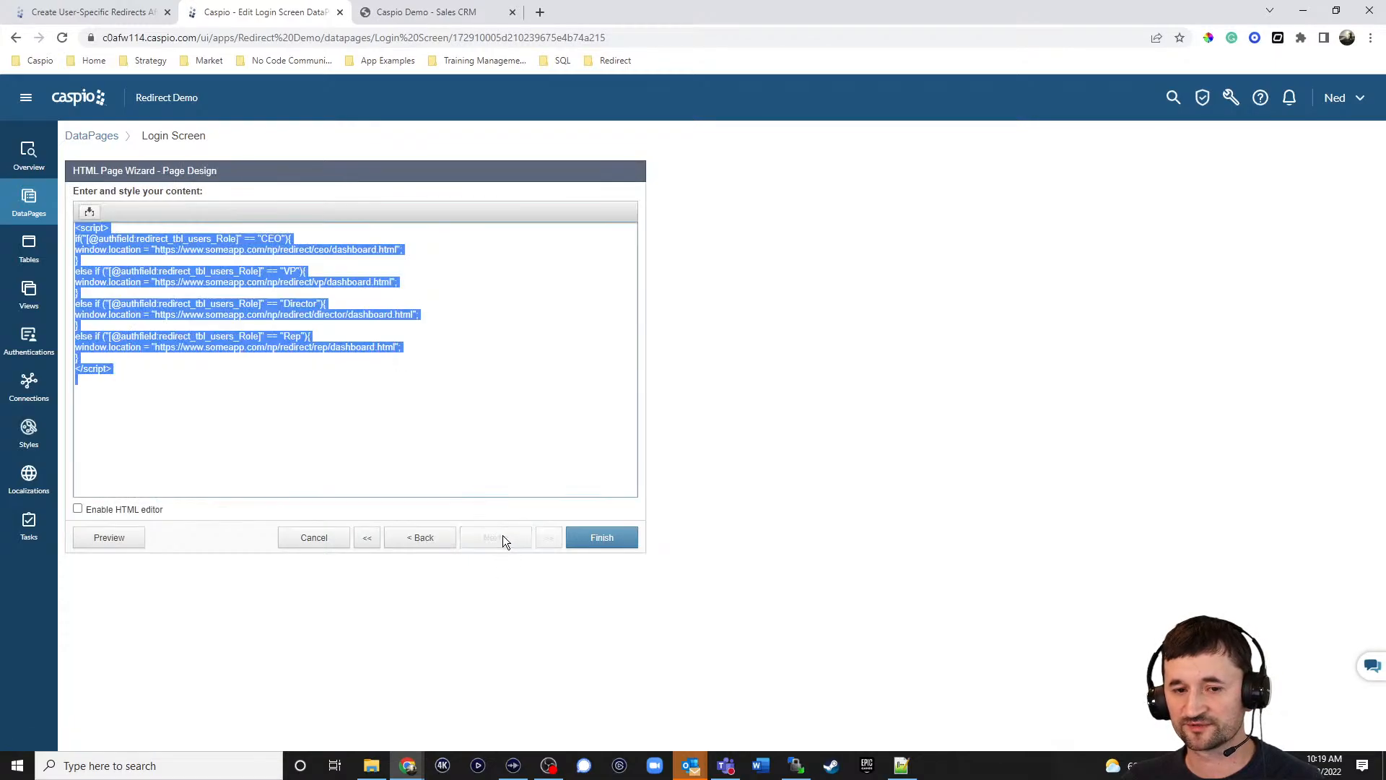
click(454, 427)
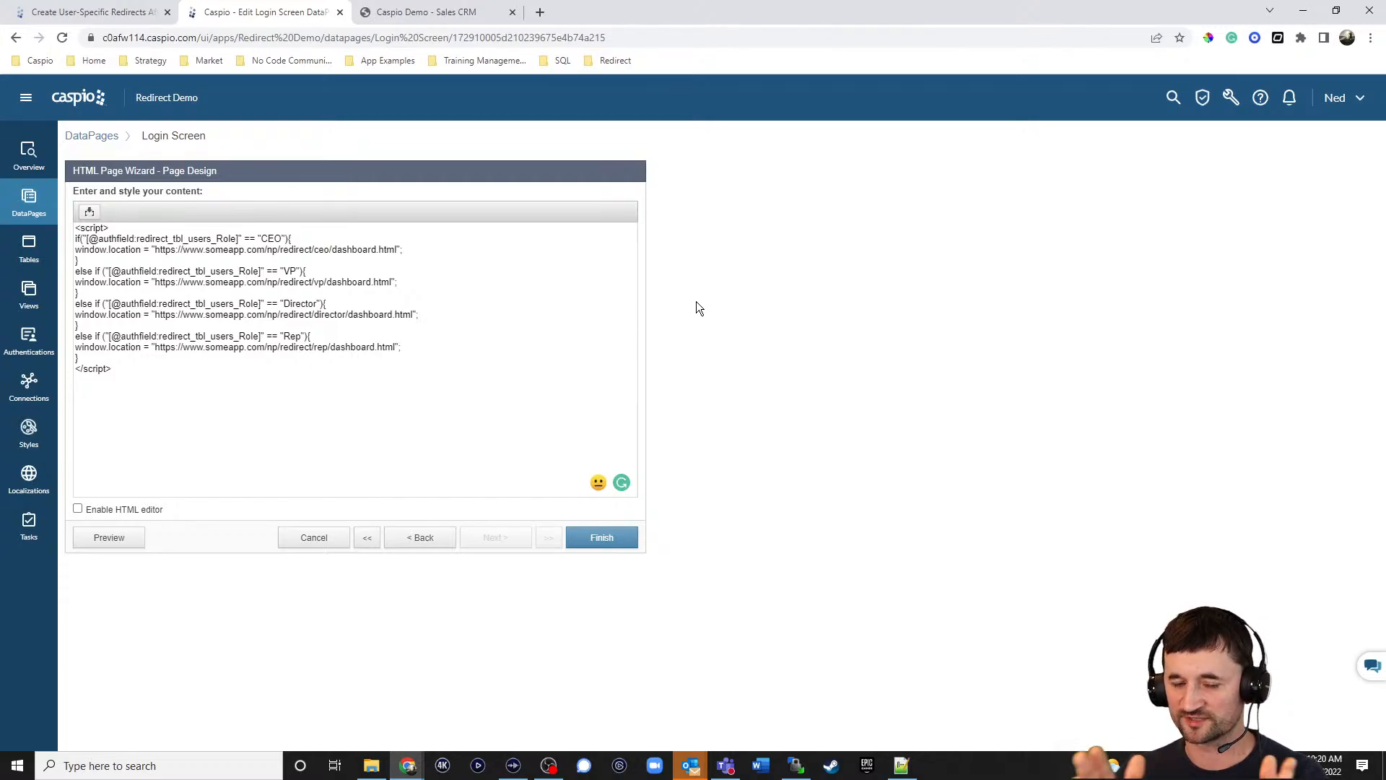
Cancel the Login Screen wizard without saving and open the CEO folder's Add Customer page.
click(332, 539)
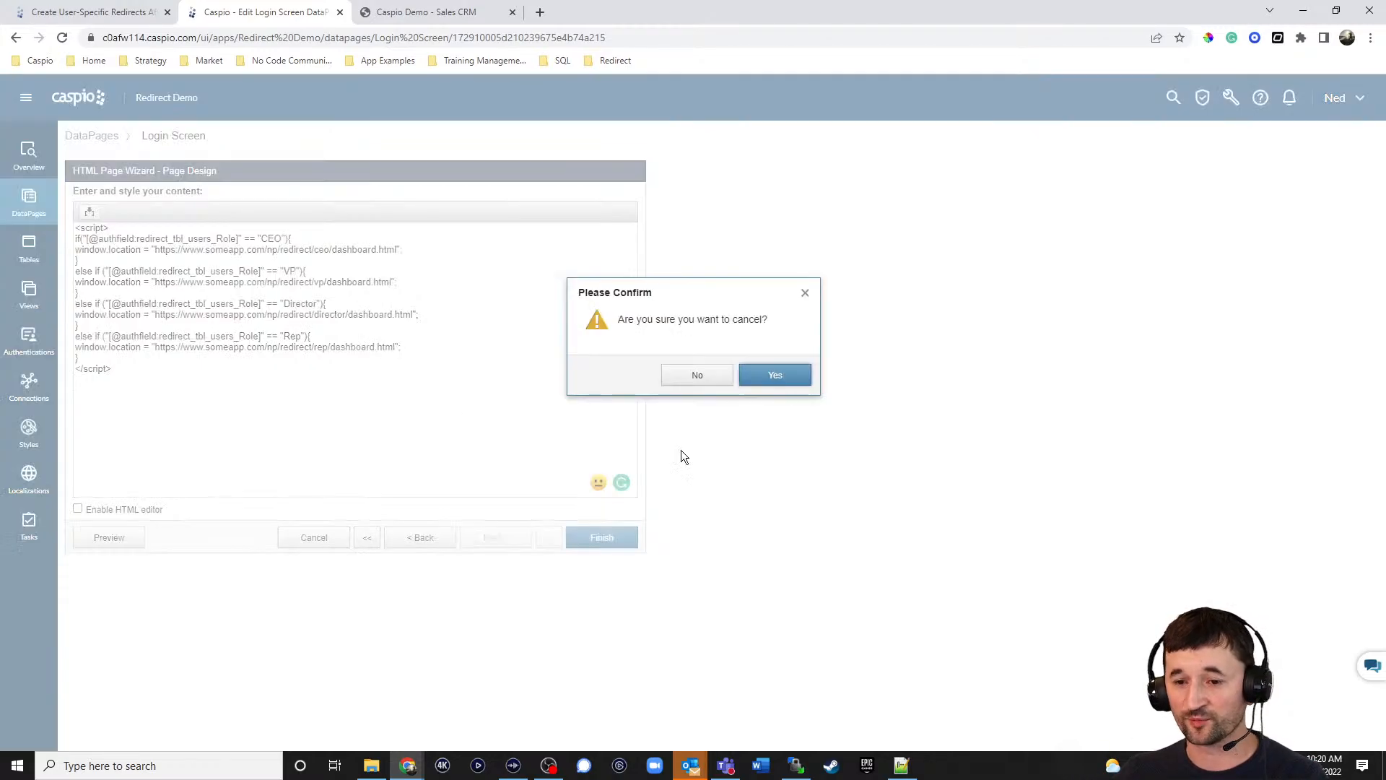
click(778, 376)
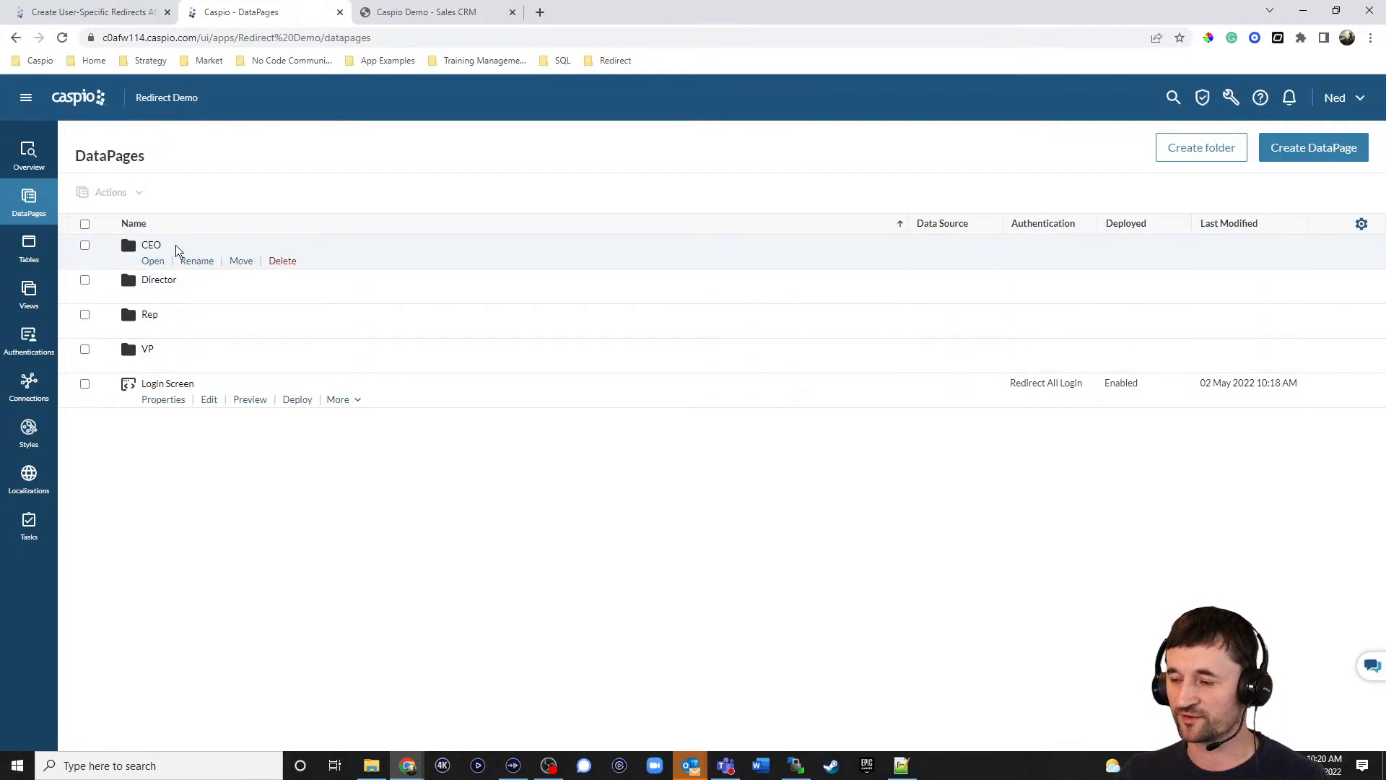
click(152, 261)
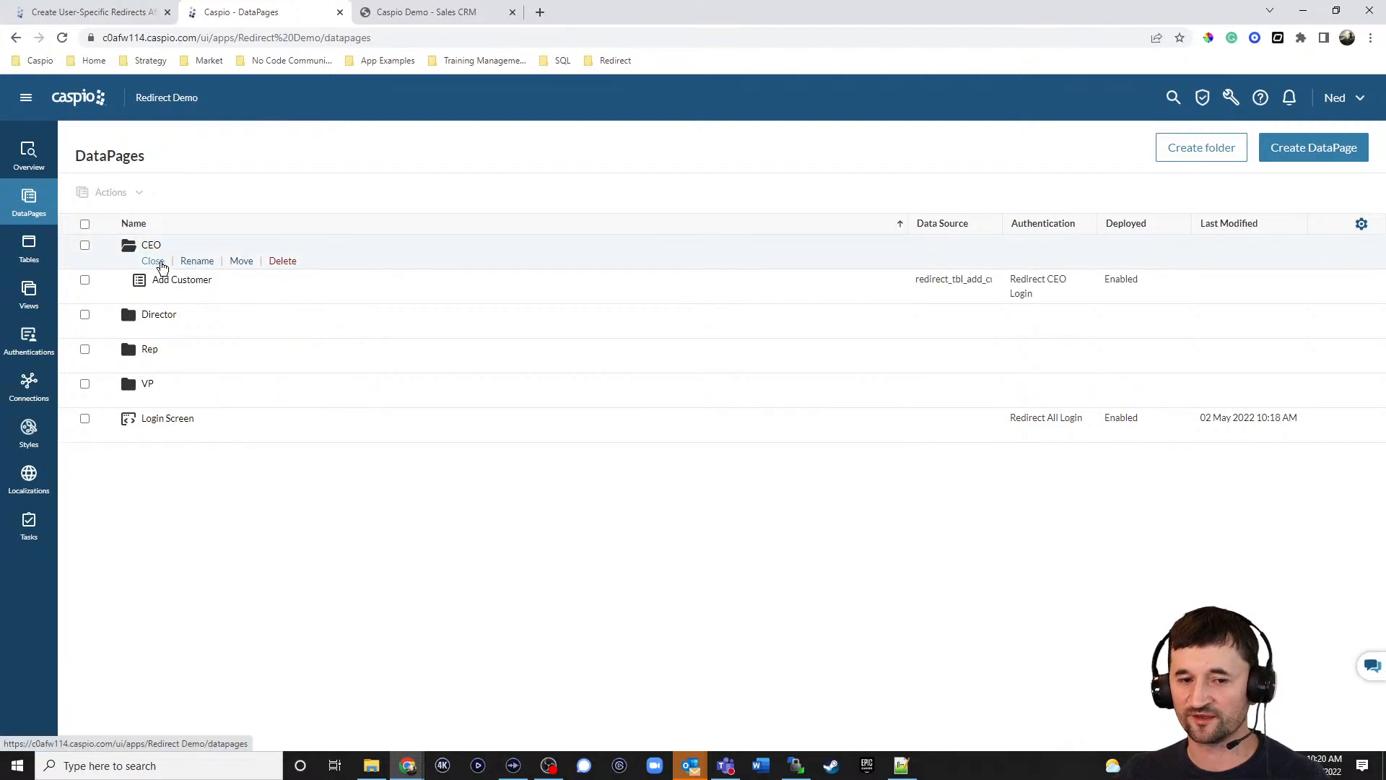
click(181, 280)
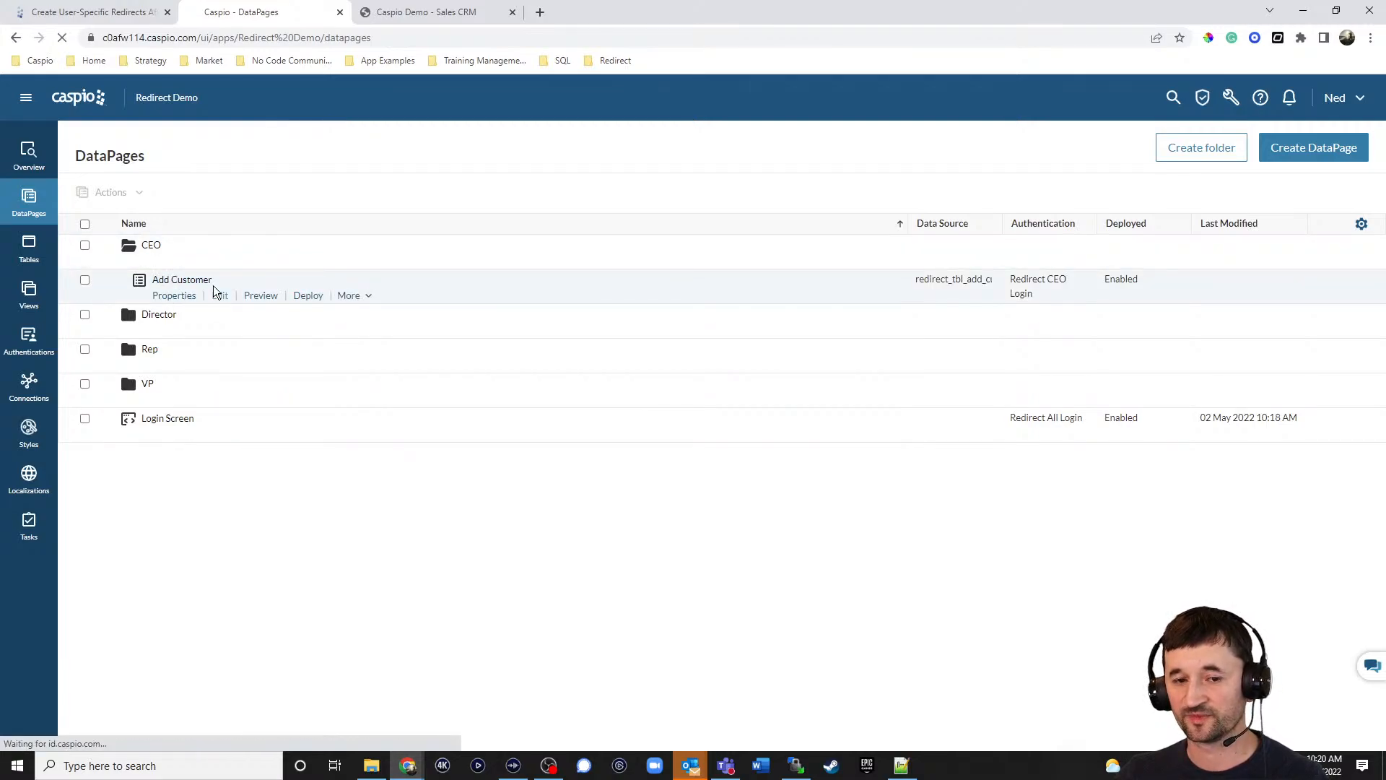
Confirm Add Customer keeps Redirect CEO Login authentication, then cancel without saving.
click(484, 537)
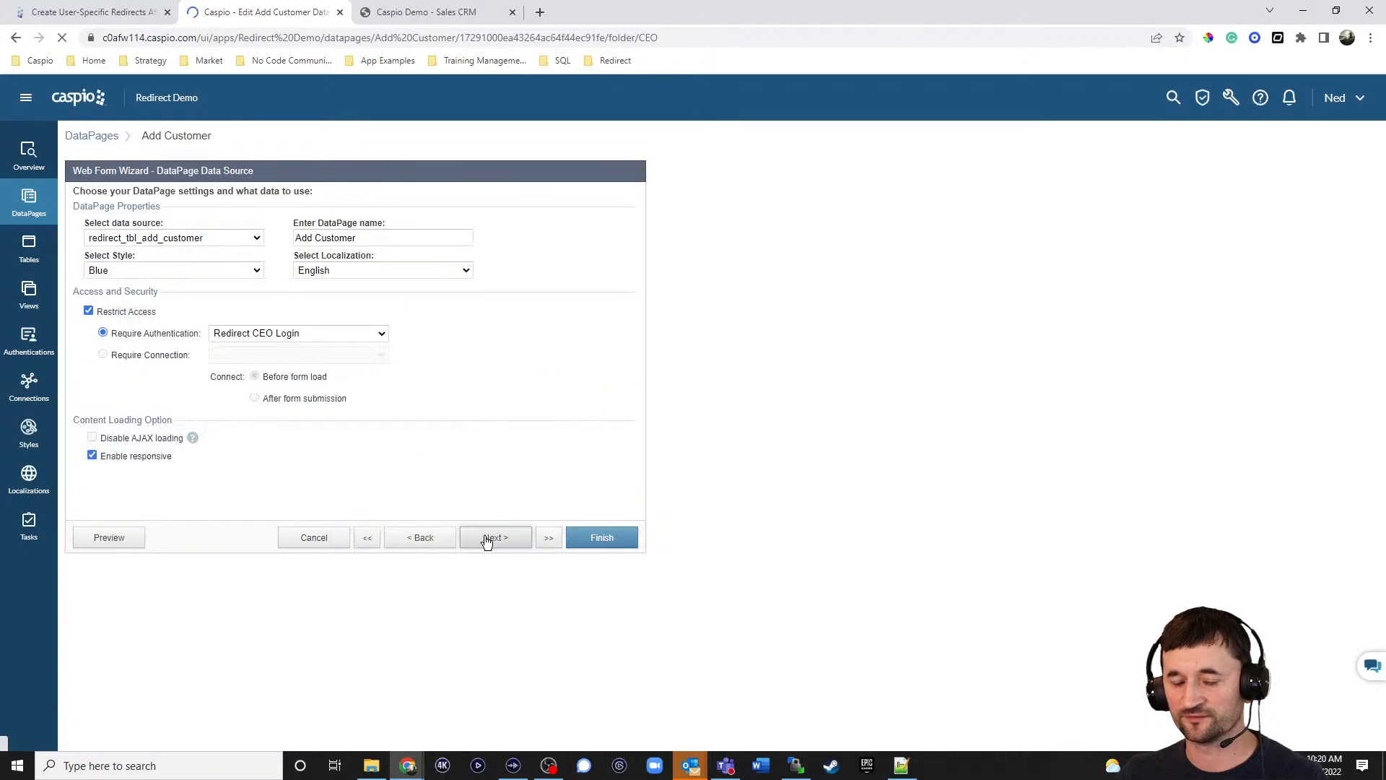
click(282, 335)
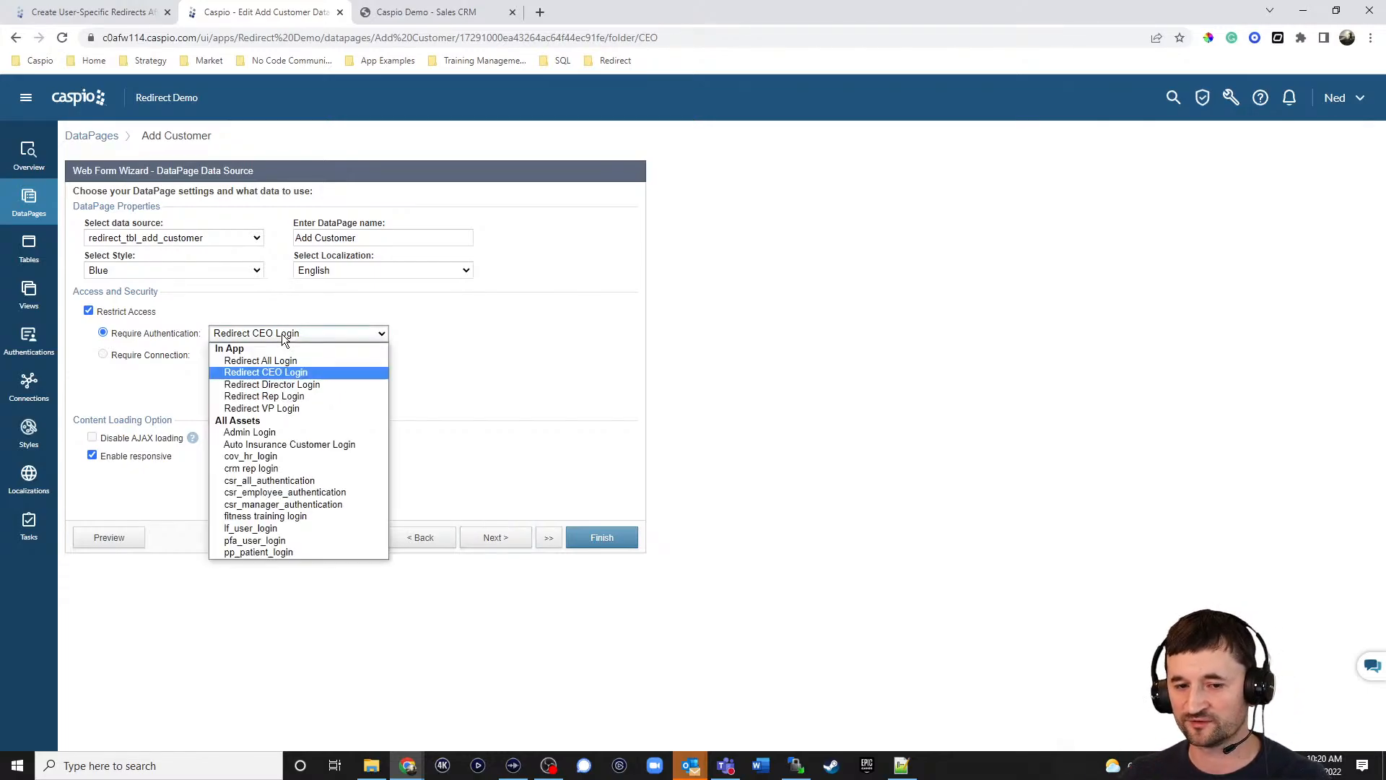
click(309, 374)
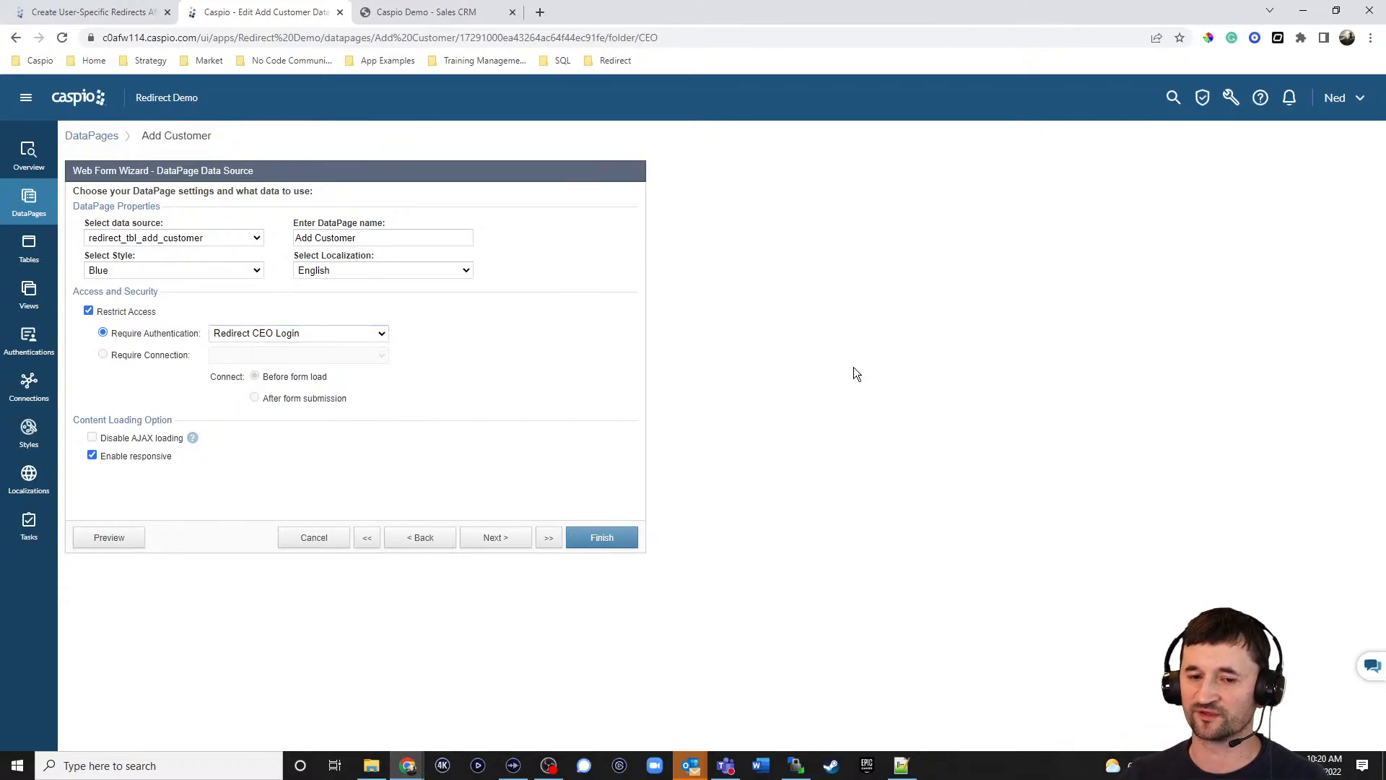
click(327, 540)
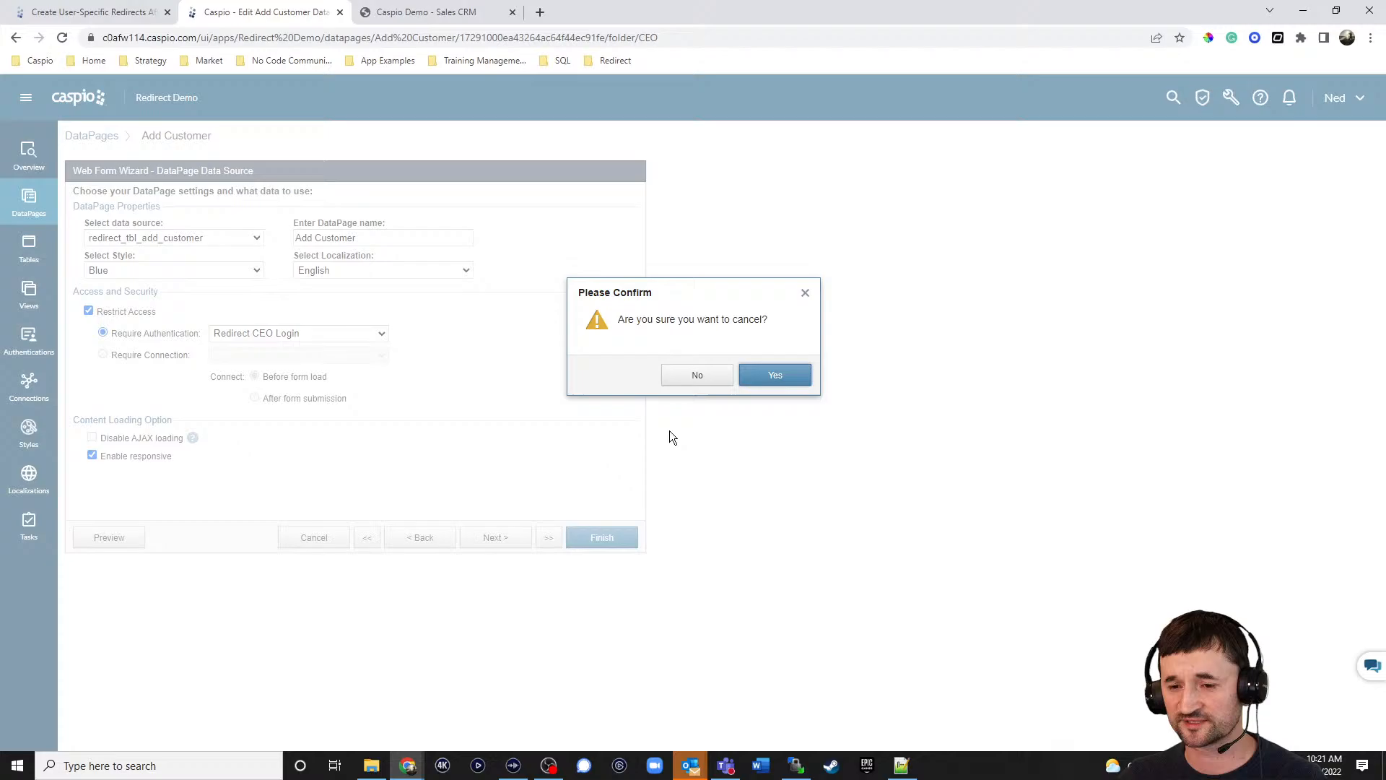
click(769, 378)
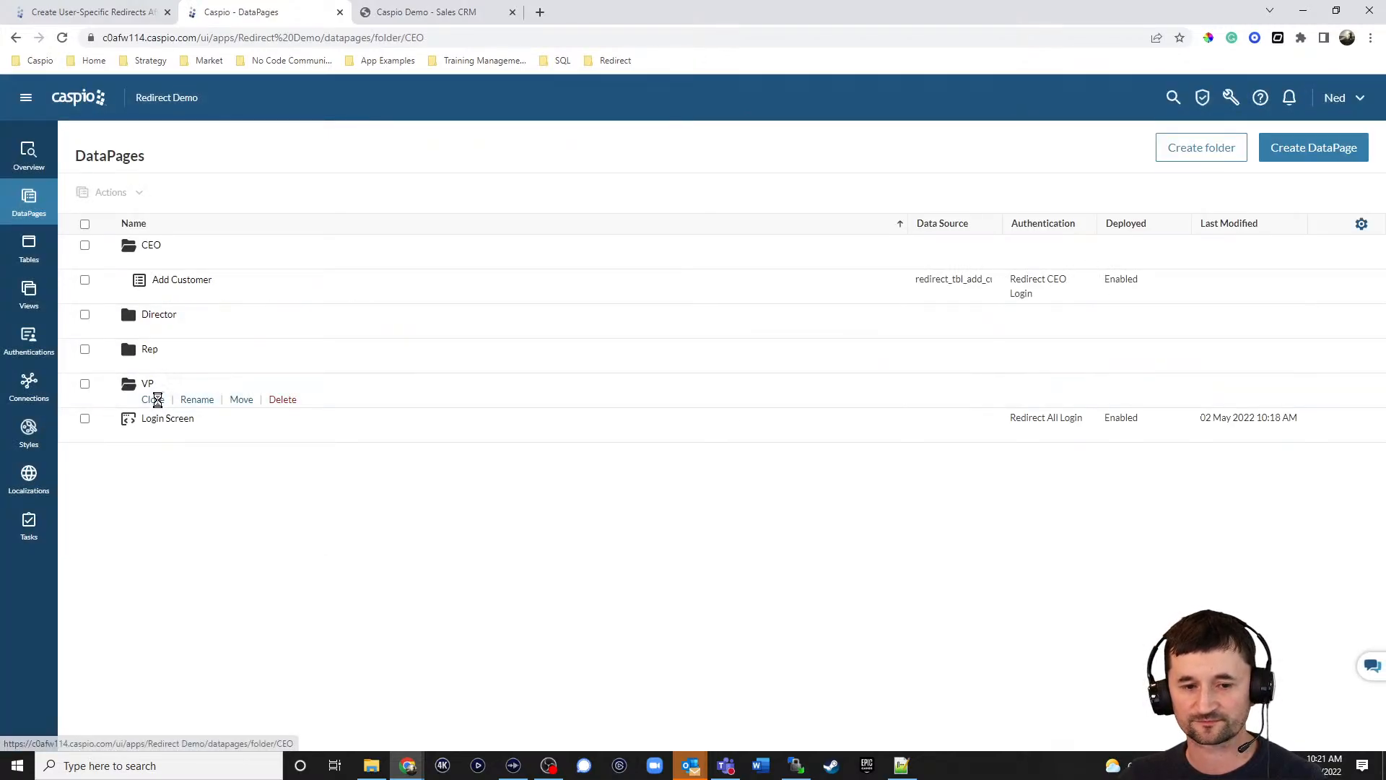
Check the VP folder's Add Customer page still uses Redirect VP Login, then cancel without saving.
click(153, 399)
click(219, 435)
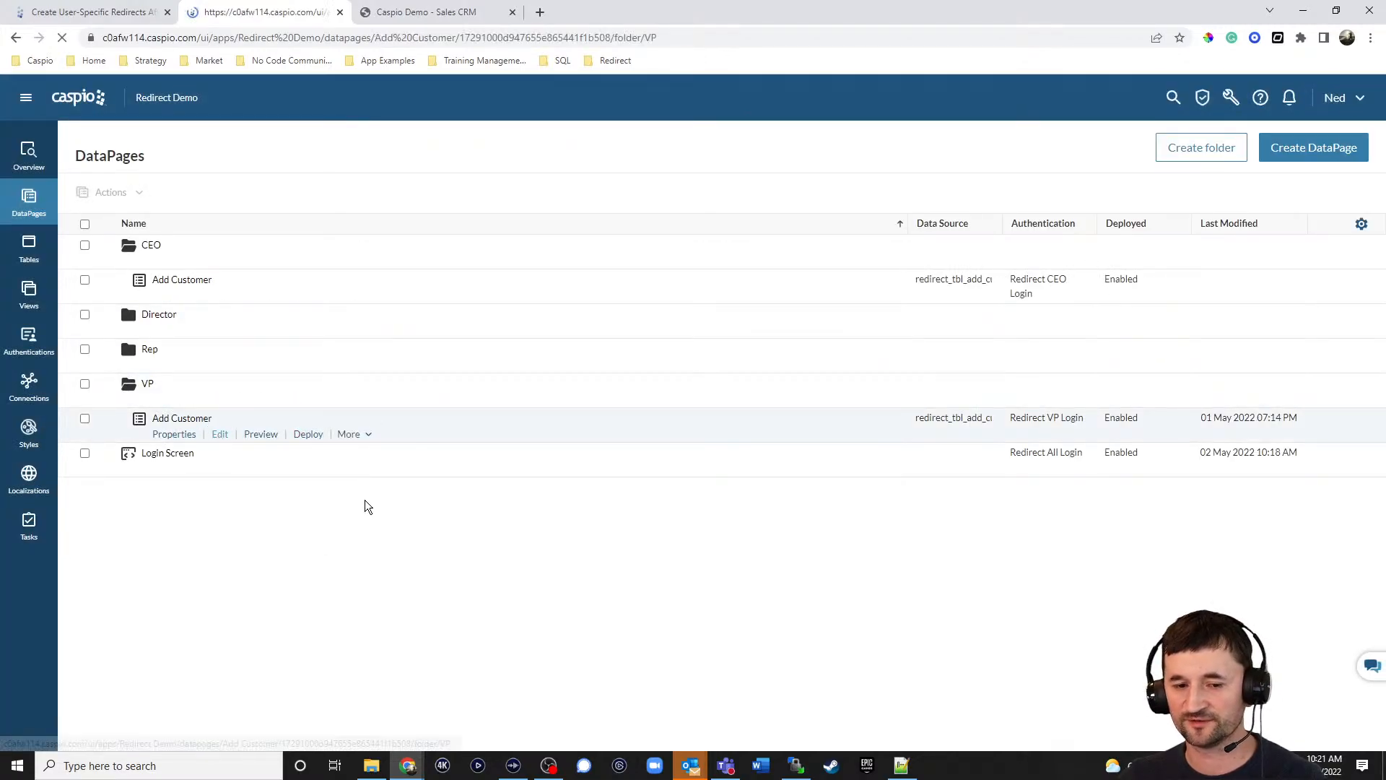
click(498, 540)
click(276, 333)
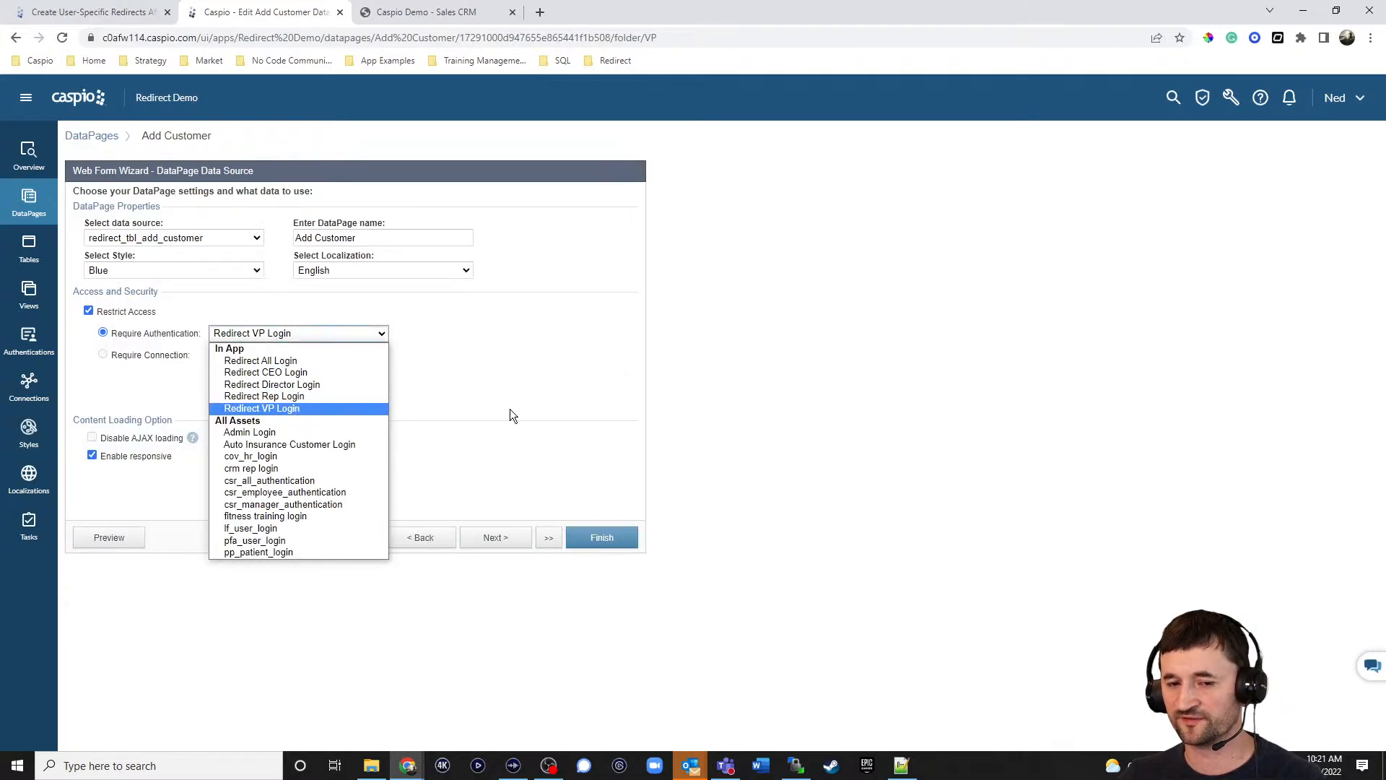
click(640, 431)
click(314, 537)
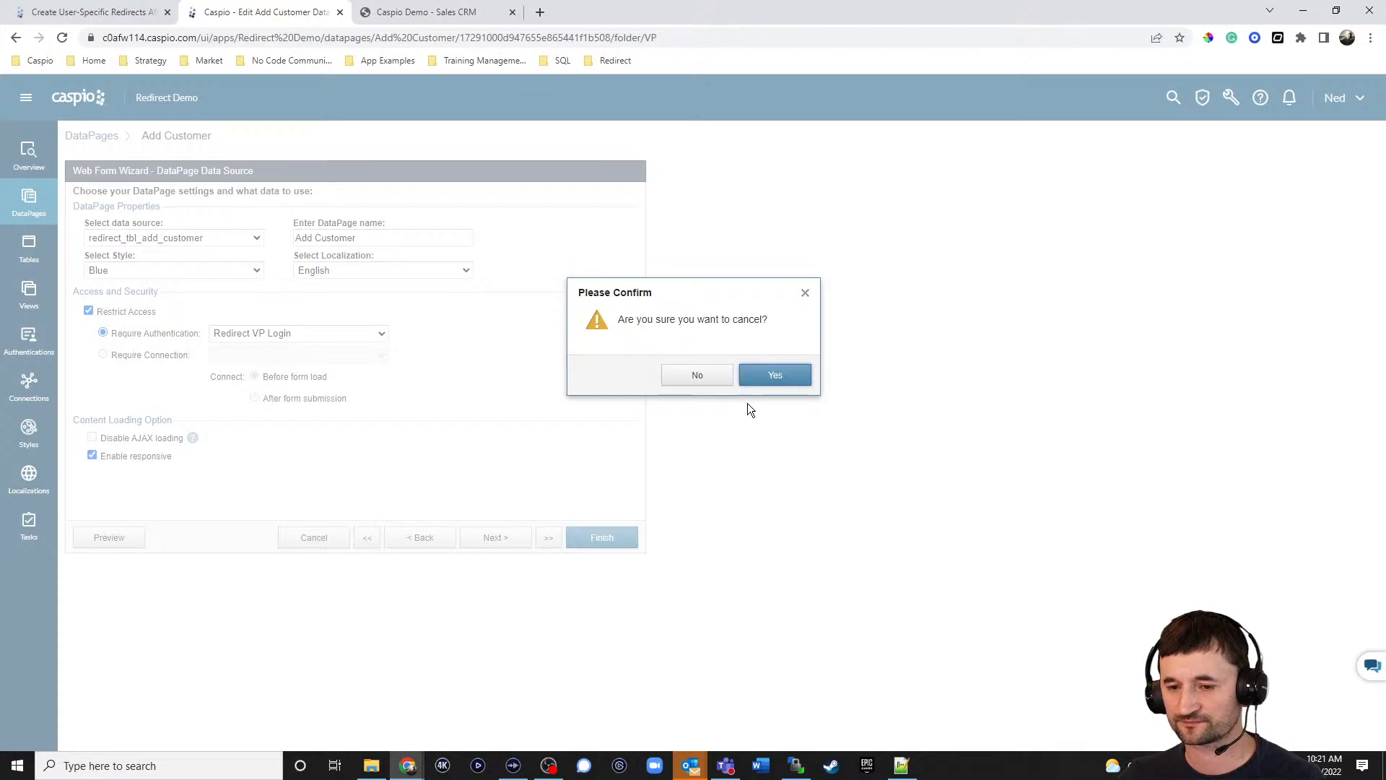
click(765, 379)
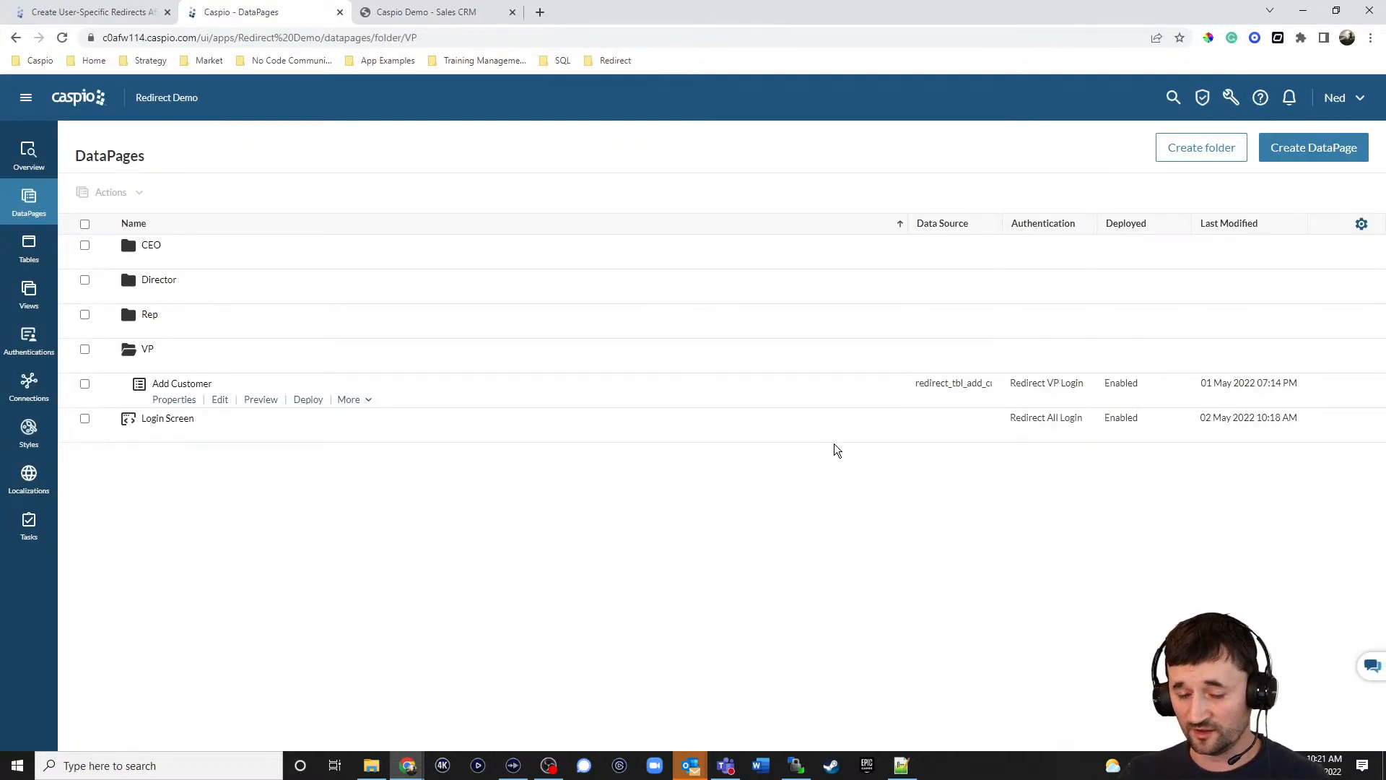
Go up to the local redirect folder in File Explorer and glance at WinSCP.
click(371, 765)
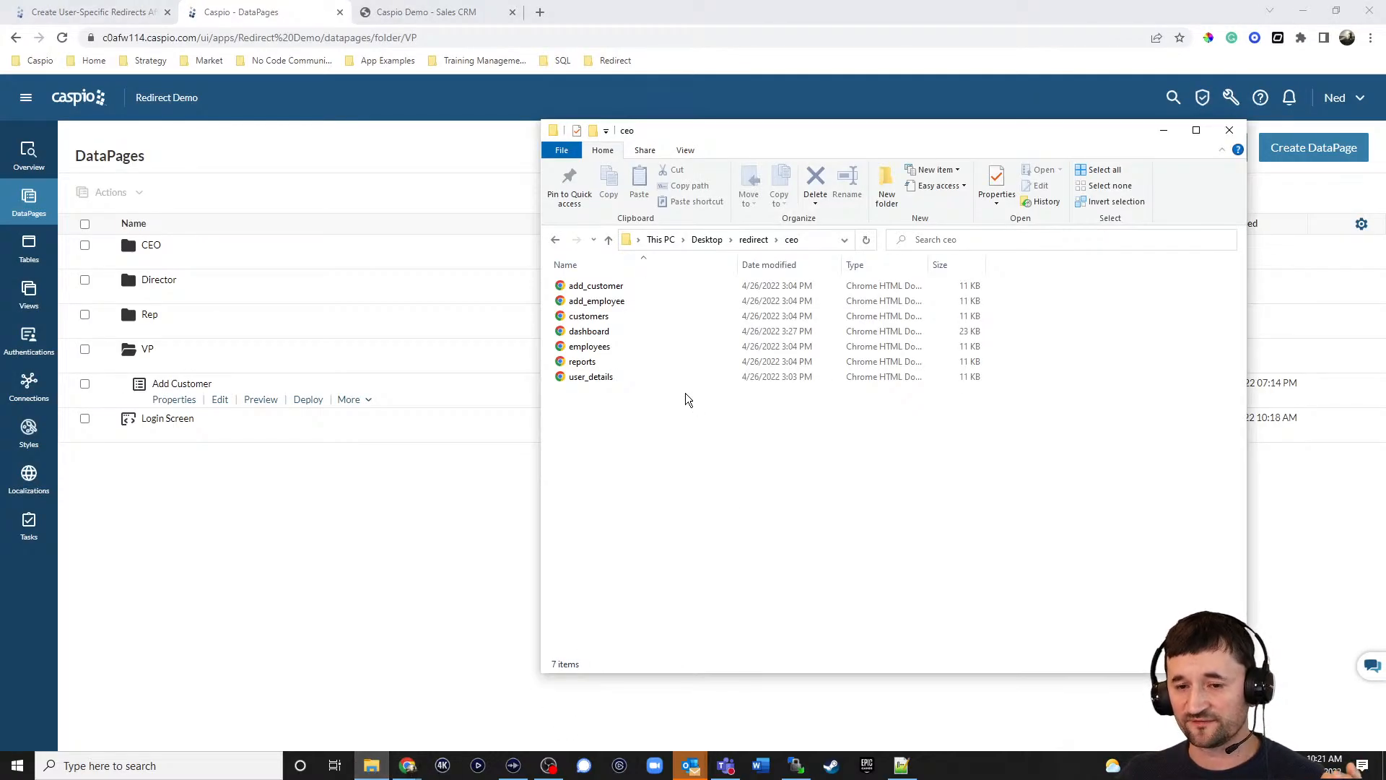
click(616, 240)
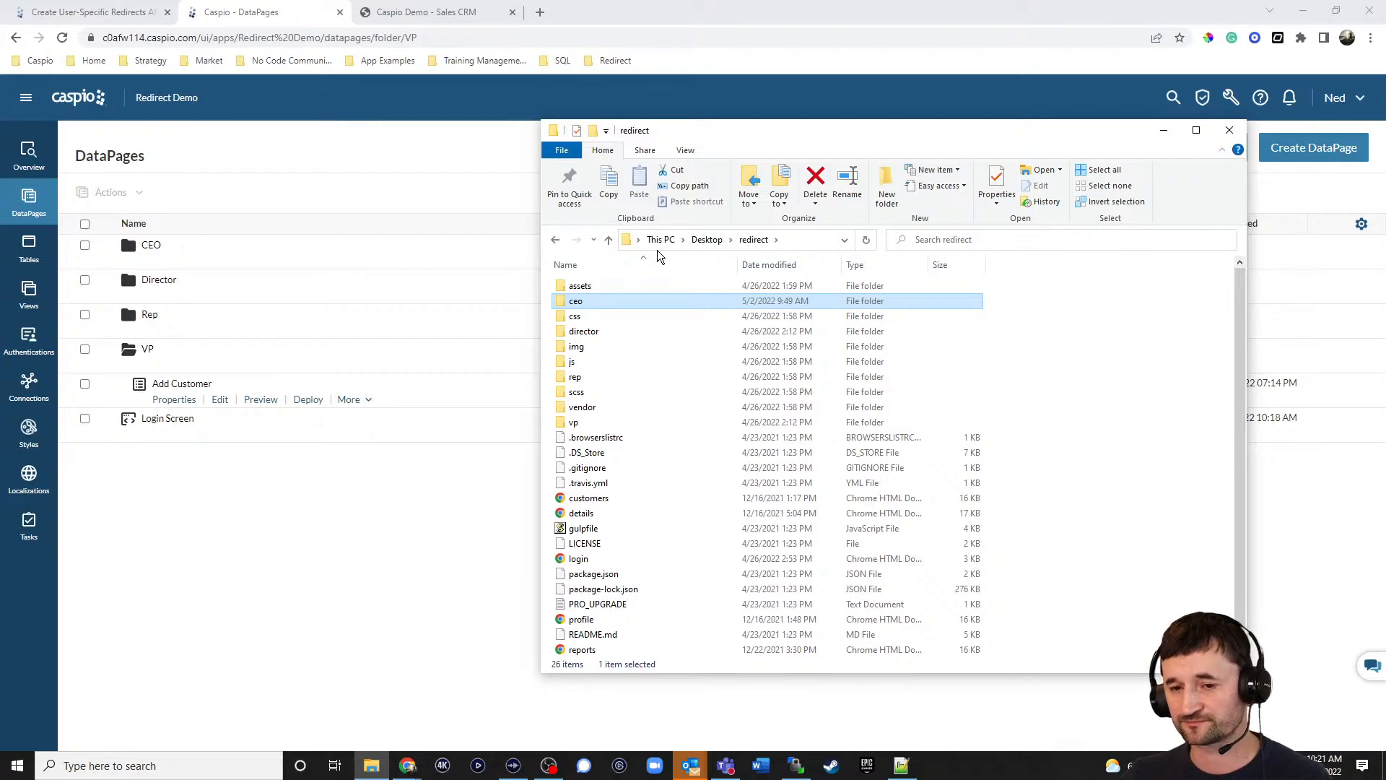
click(796, 767)
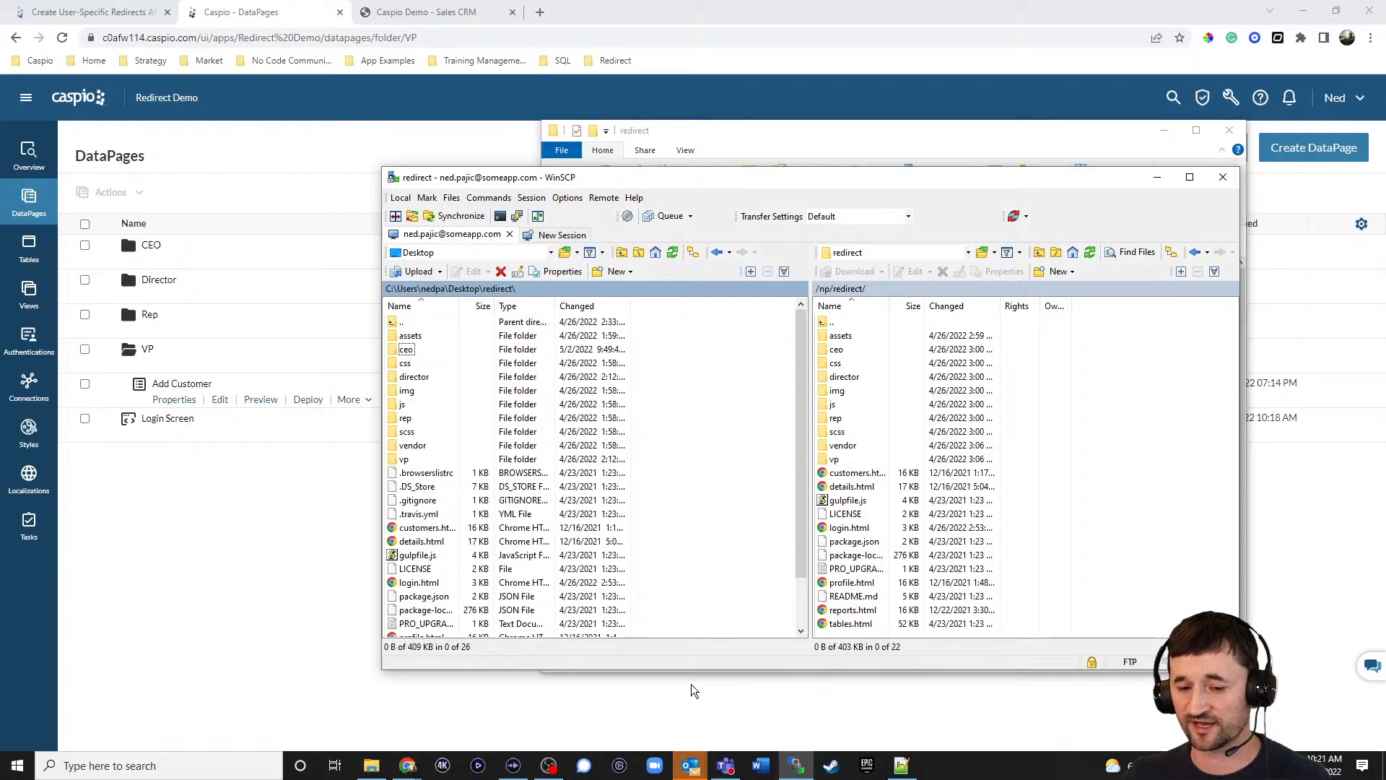
In the ceo folder, duplicate the customers page and rename the copy to charts.
click(371, 766)
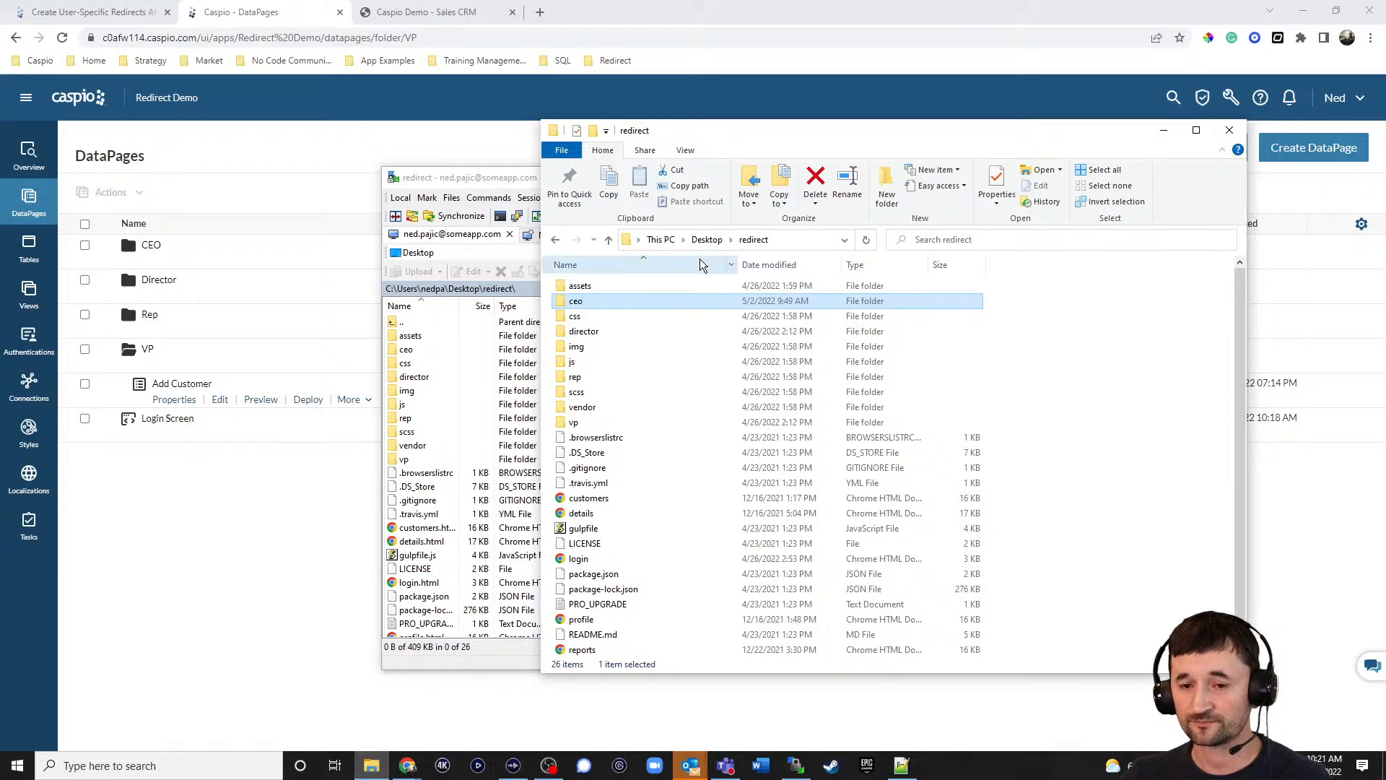
double_click(581, 301)
click(592, 318)
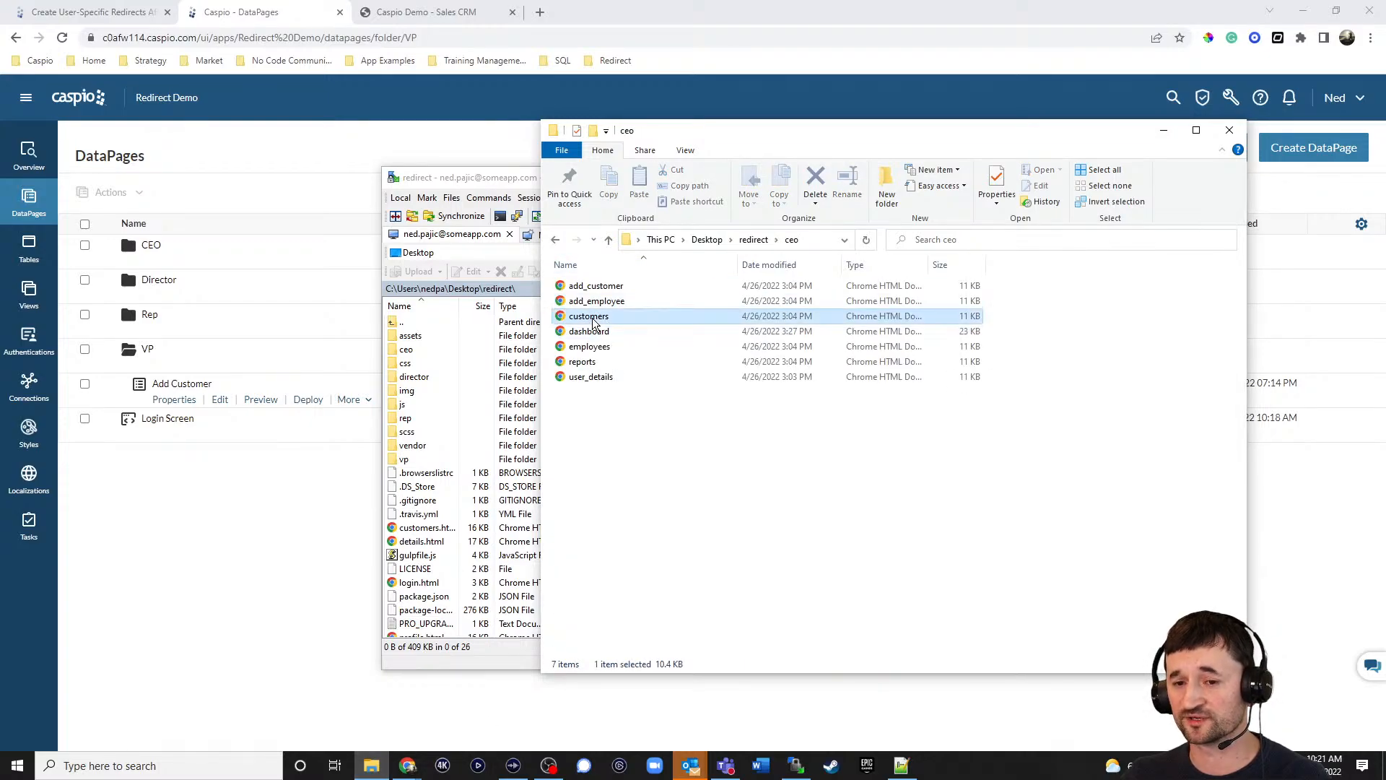
key(ctrl+c)
key(ctrl+v)
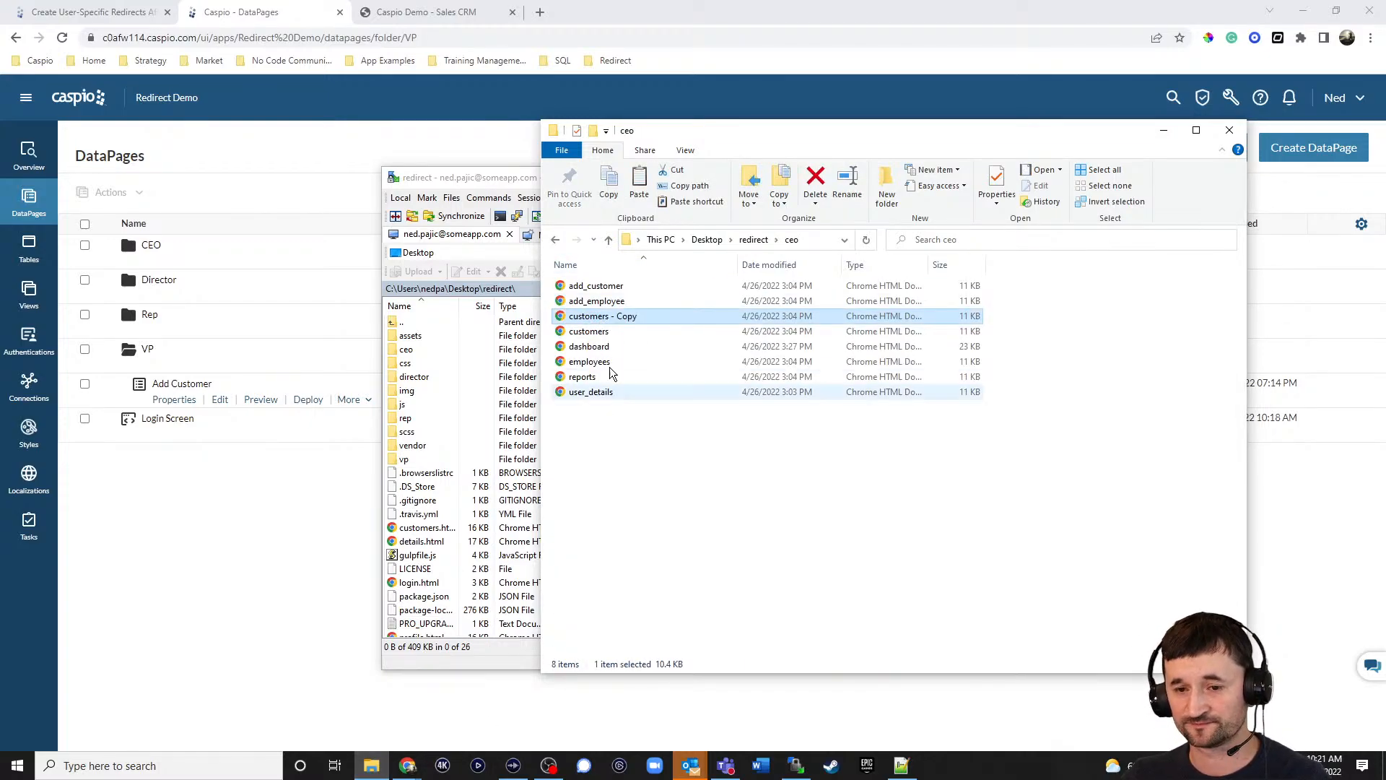
click(616, 318)
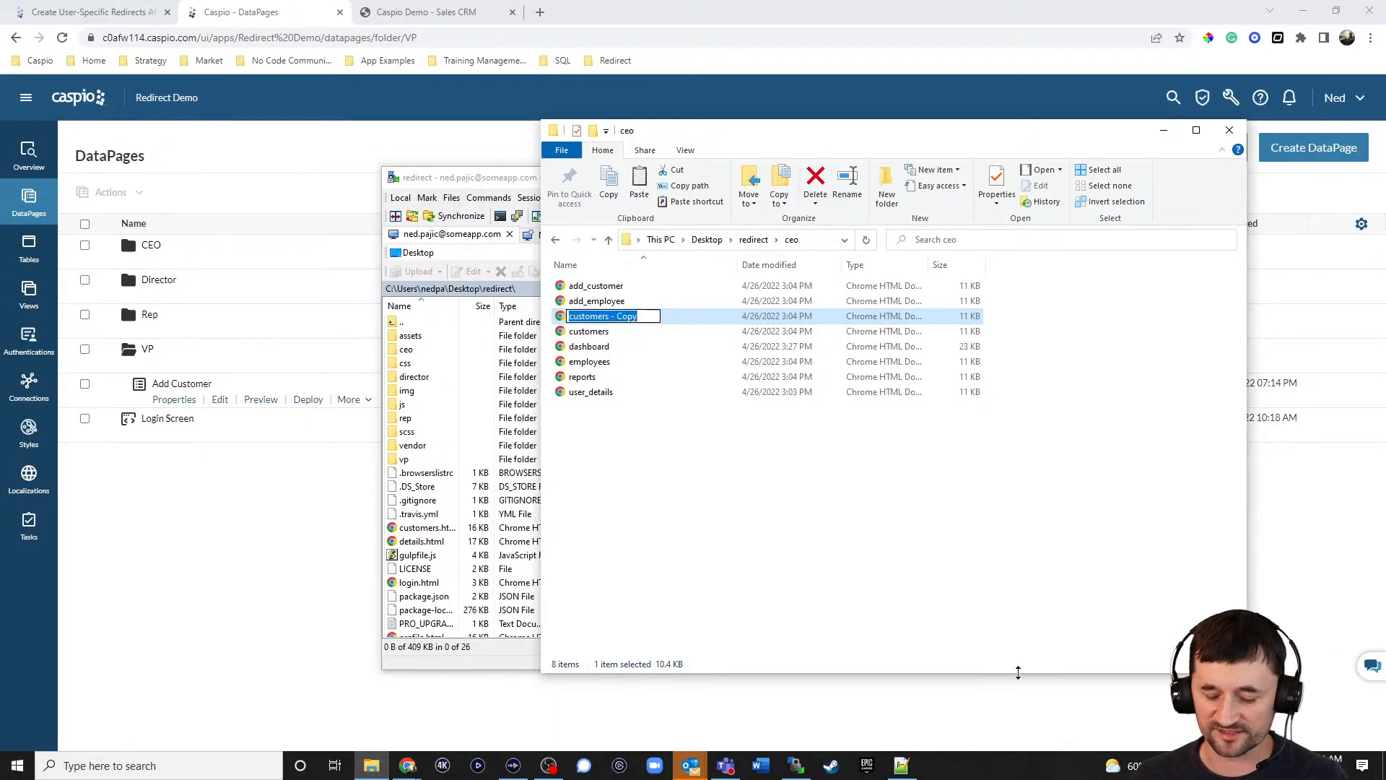
text(charts)
click(726, 526)
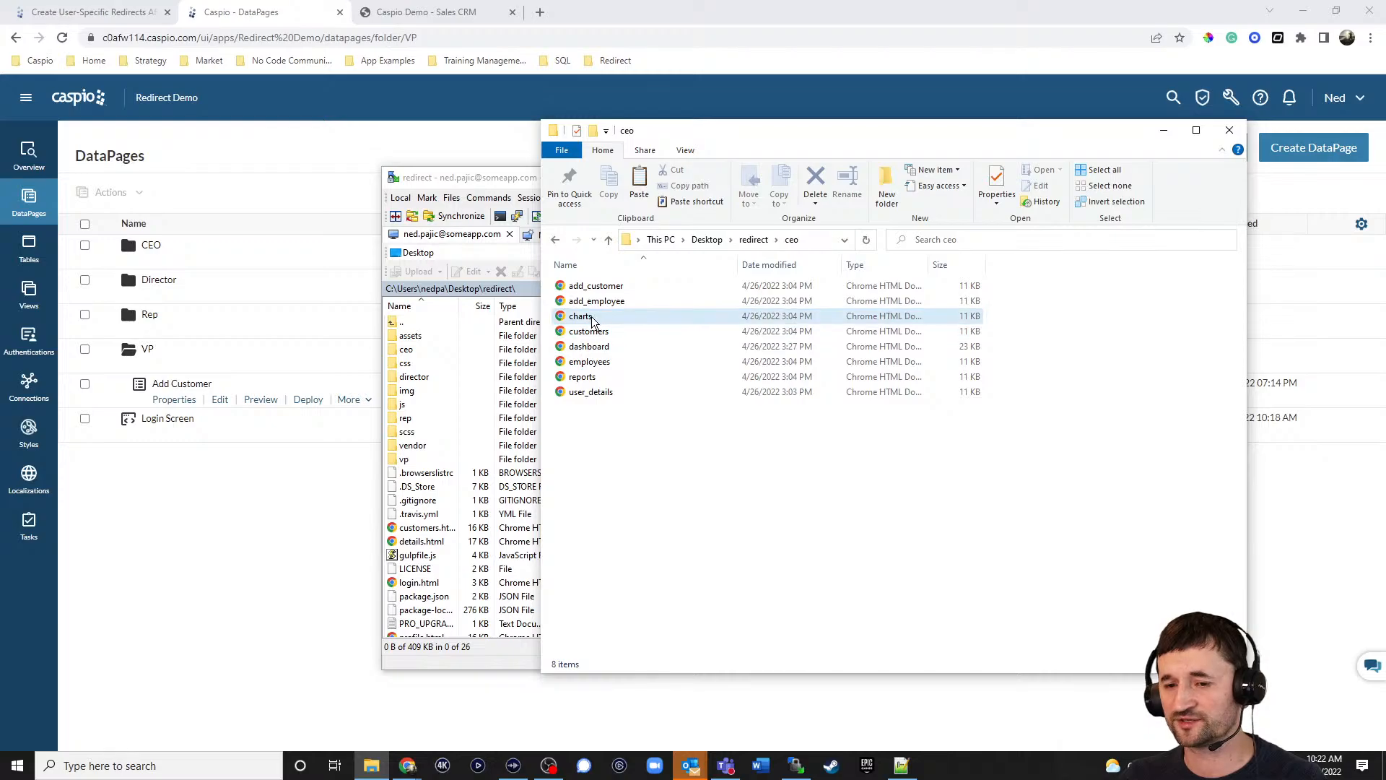
Open ceo in both panes and upload charts.html to the server's /np/redirect/ceo/ folder.
click(516, 176)
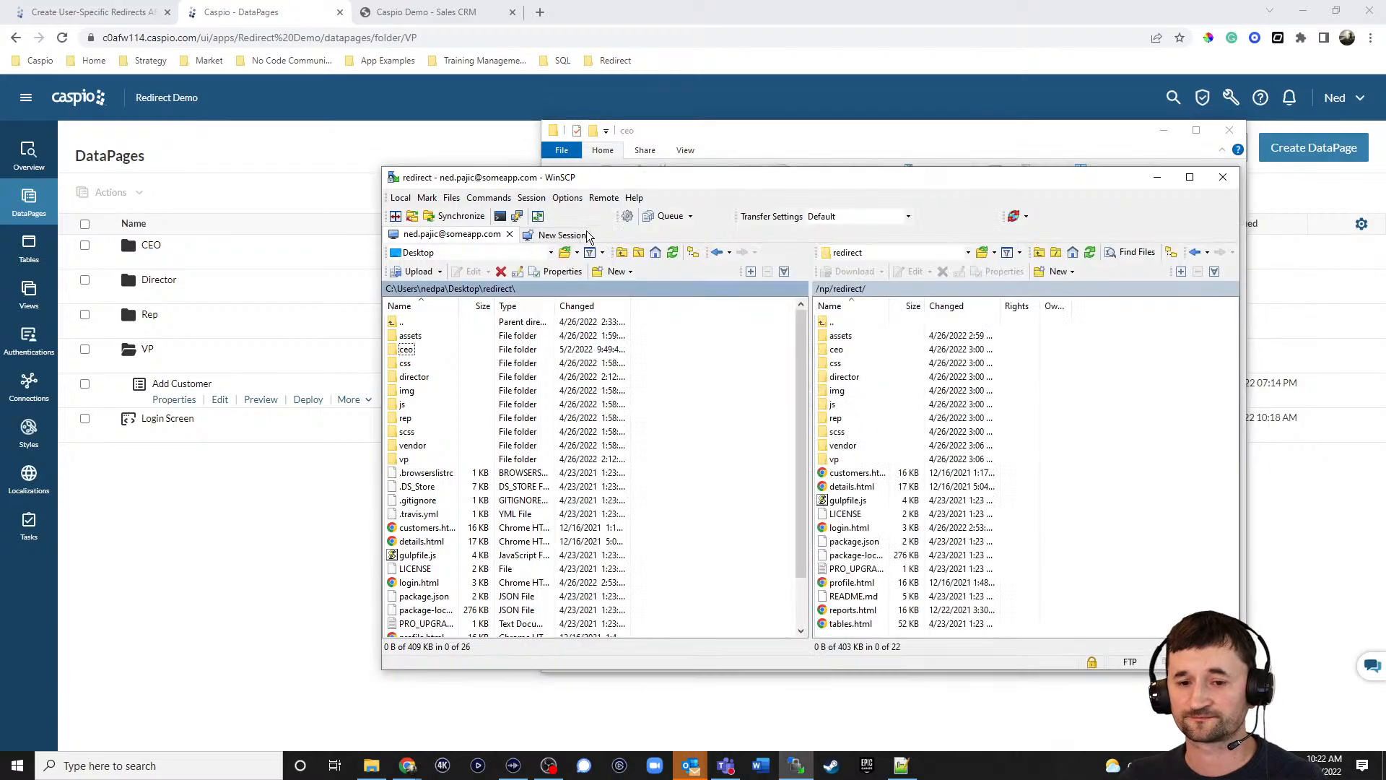
double_click(406, 349)
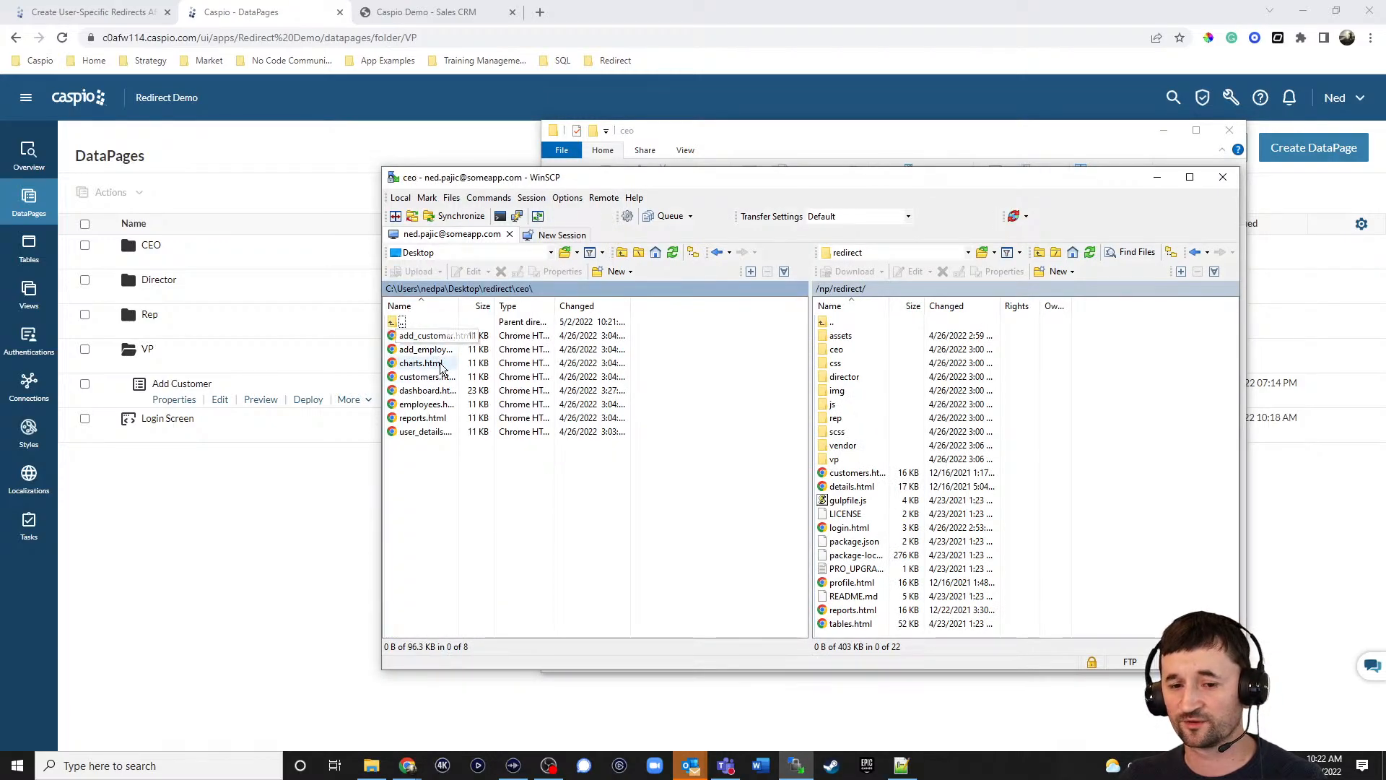
double_click(834, 350)
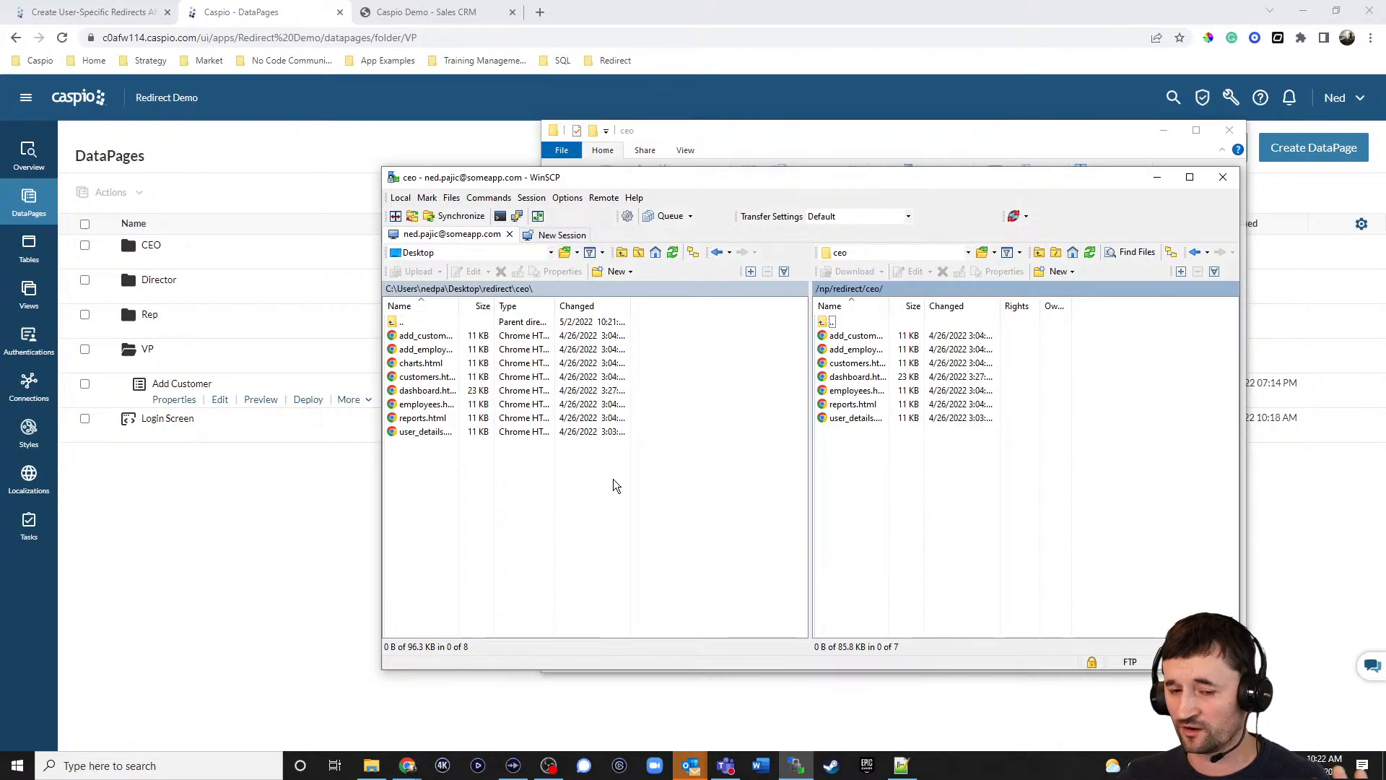
click(421, 363)
drag(408, 370, 895, 540)
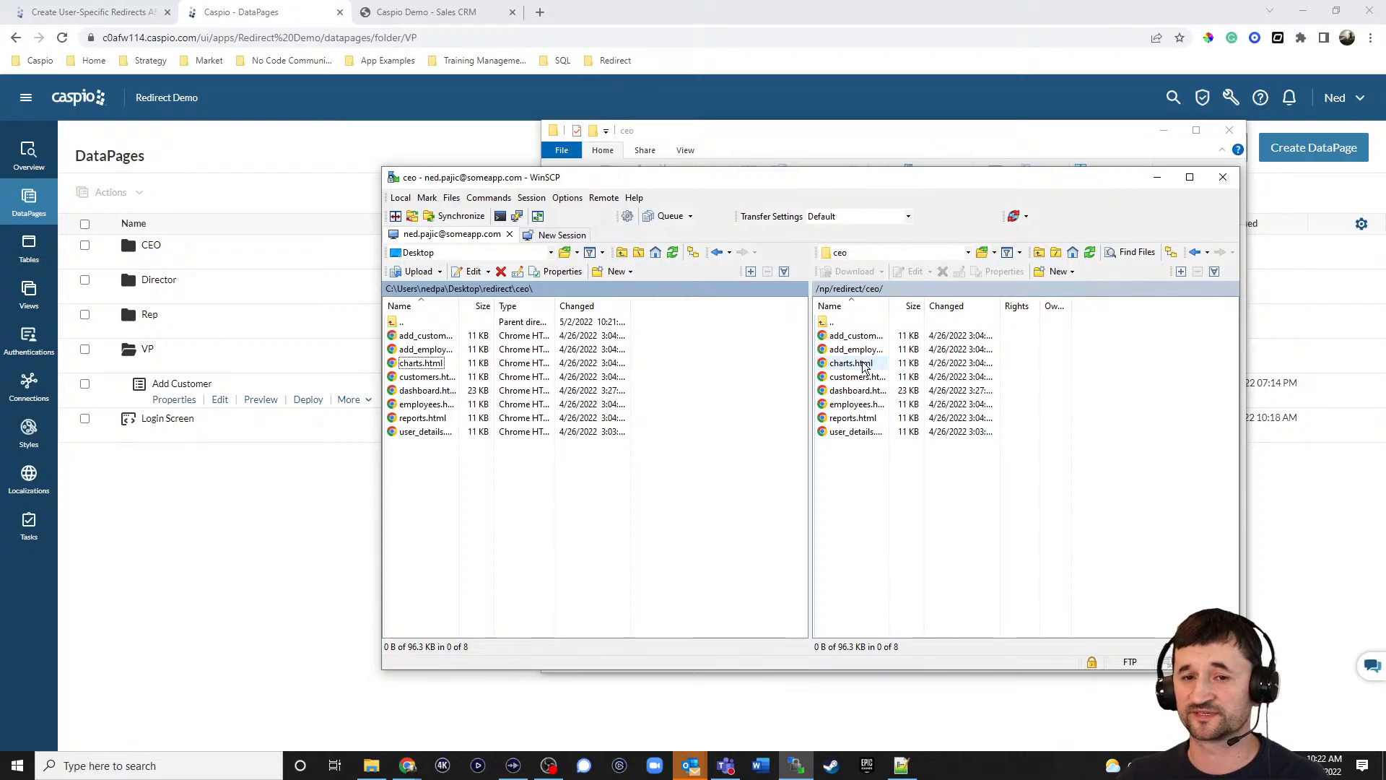
Sign in to the Redirect Demo site as the CEO using the saved browser credentials.
click(447, 13)
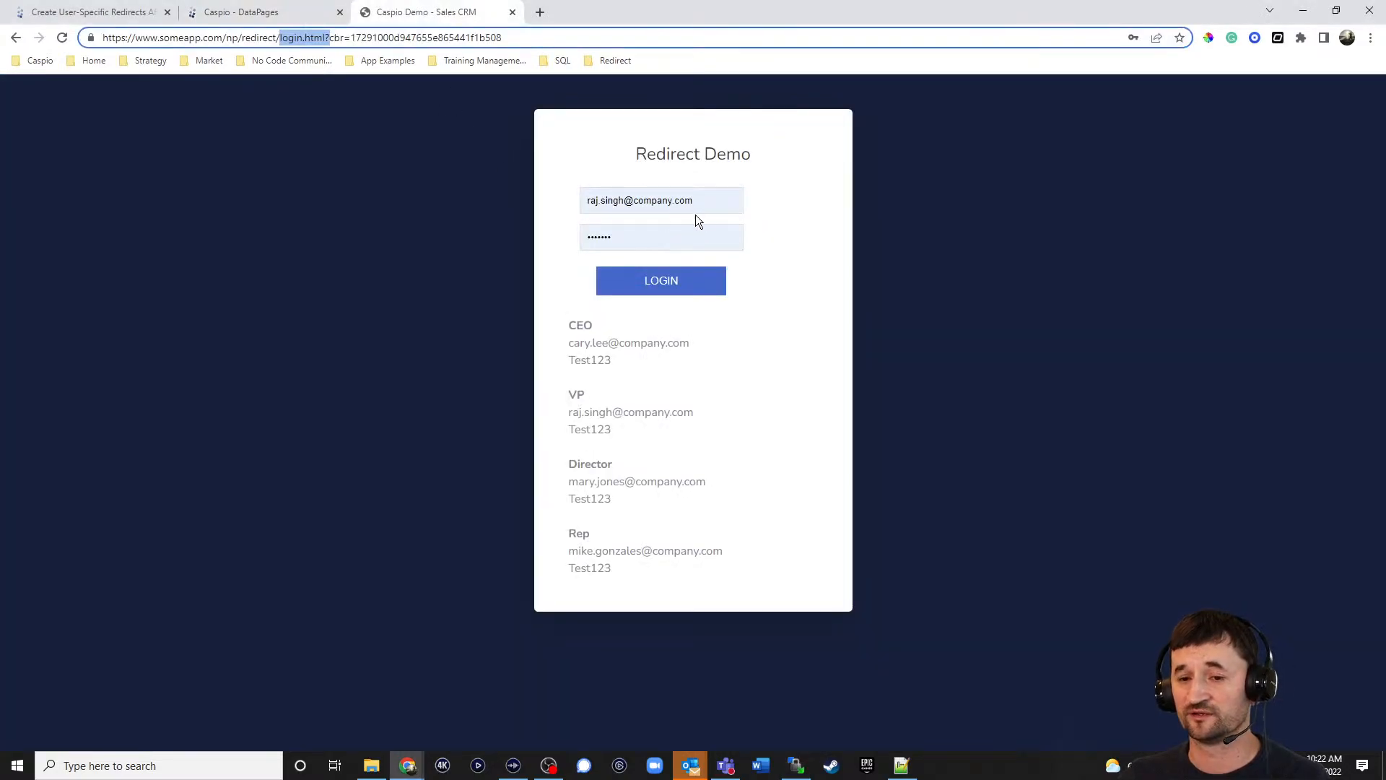
drag(724, 205, 482, 185)
text(cary)
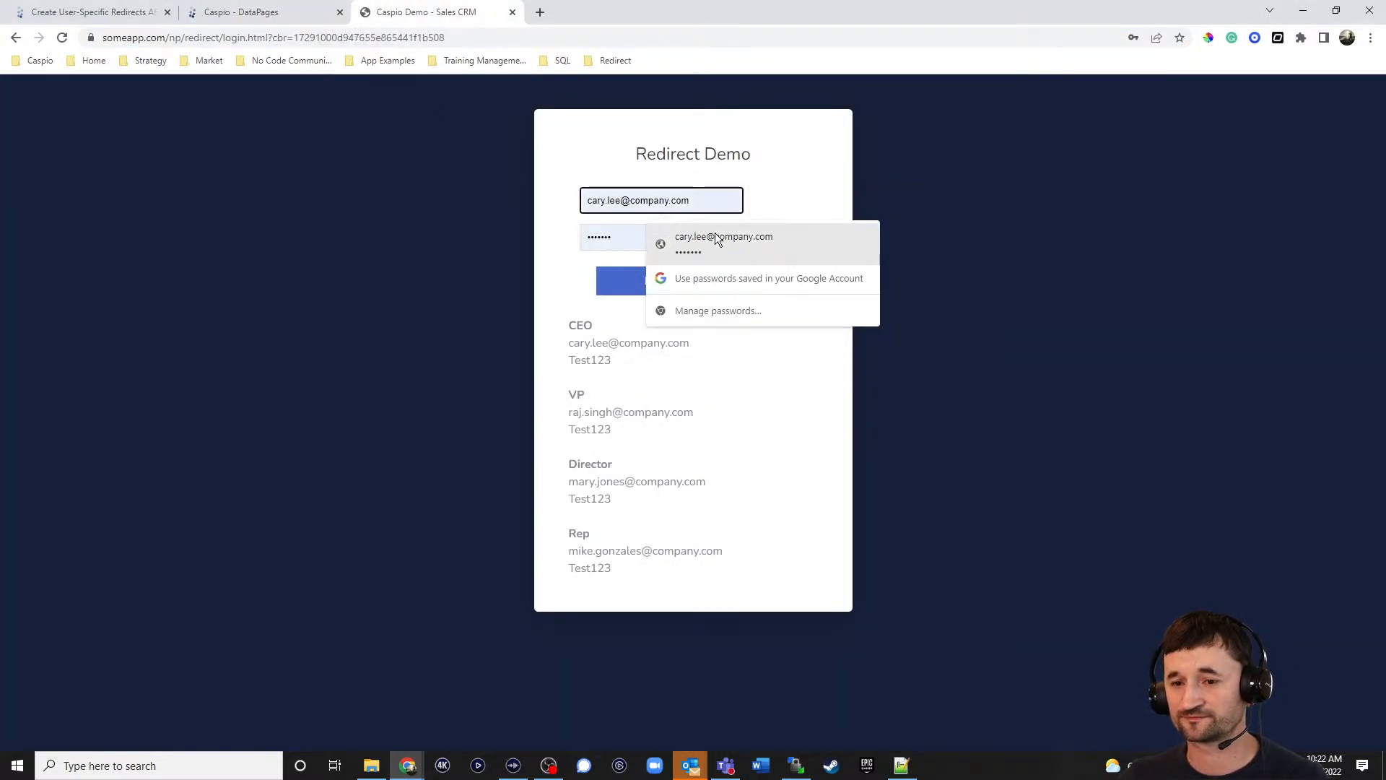
click(718, 241)
click(675, 284)
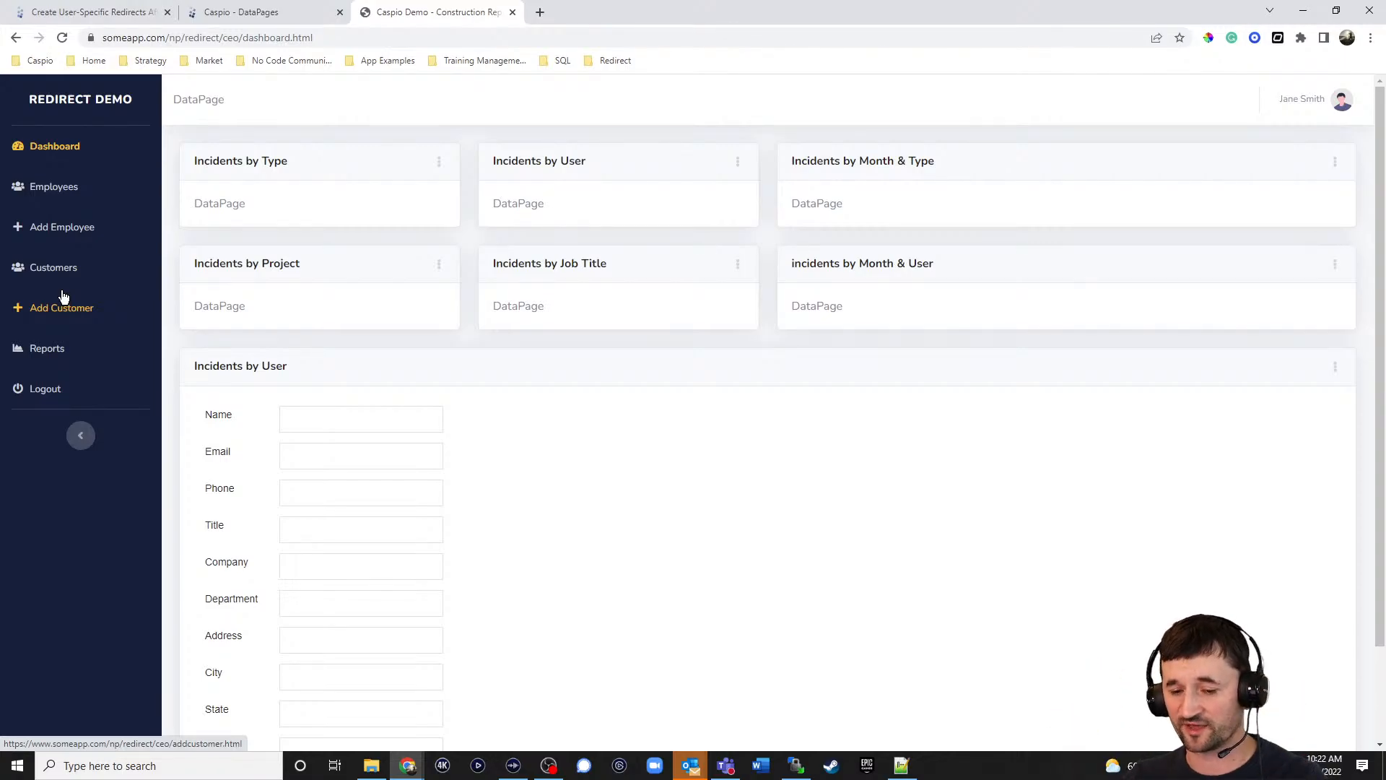
Open the ceo folder's dashboard.html in Notepad++ and scroll to the sidebar menu.
click(371, 765)
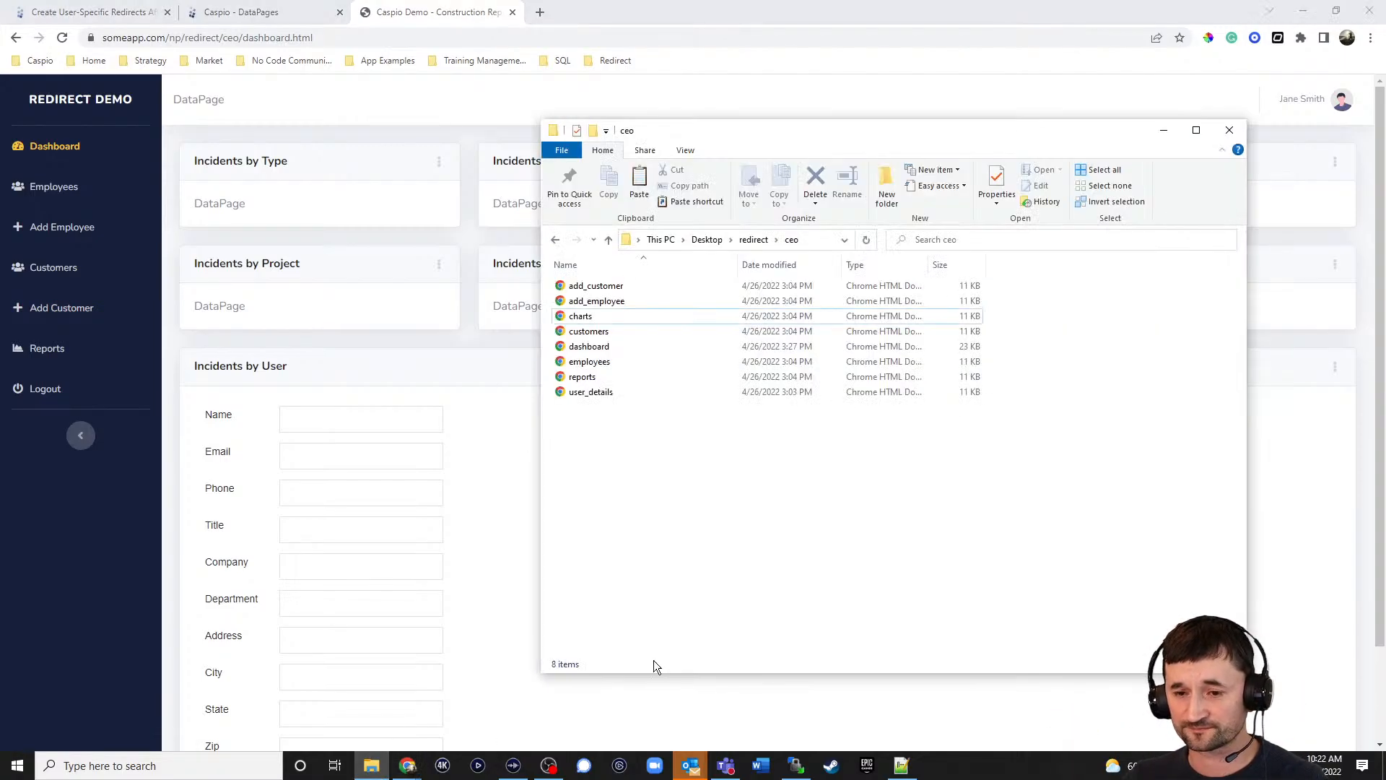
click(594, 348)
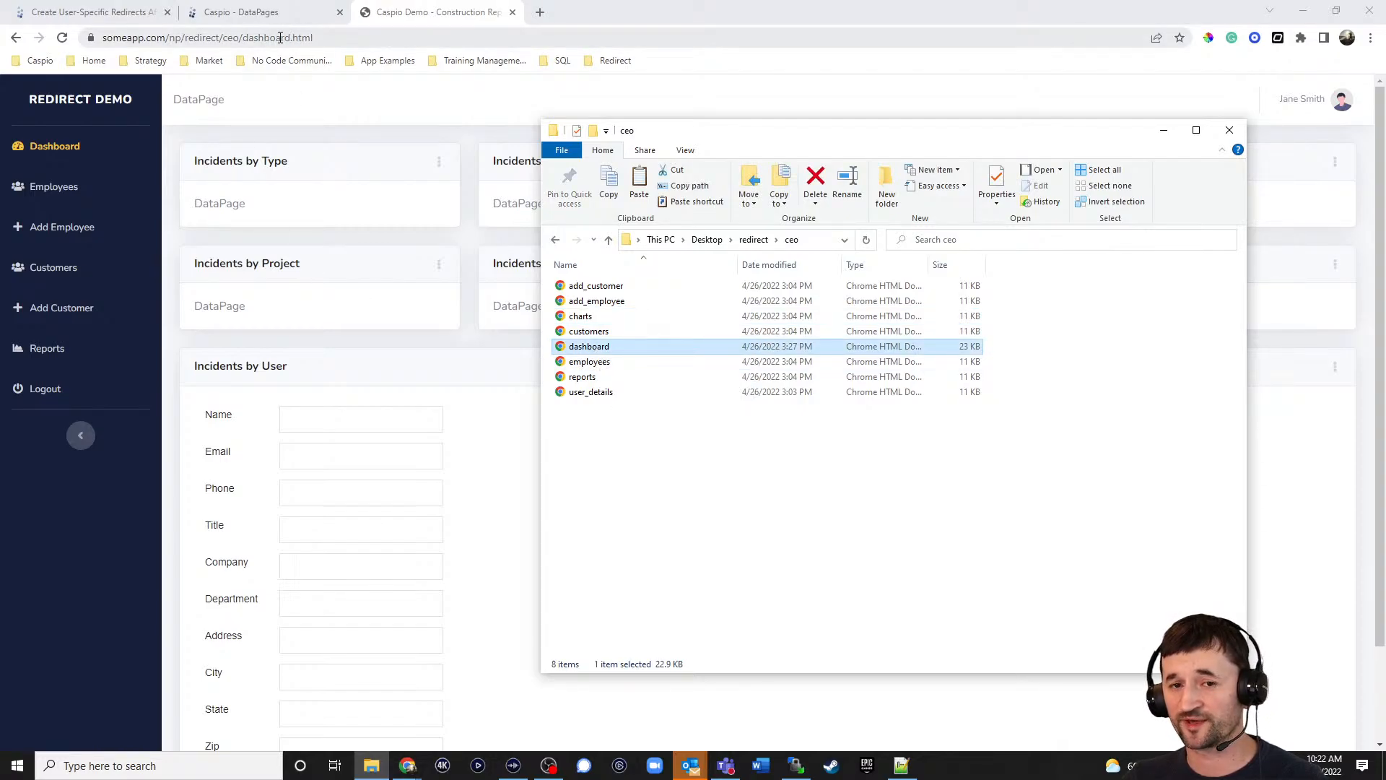
right_click(592, 352)
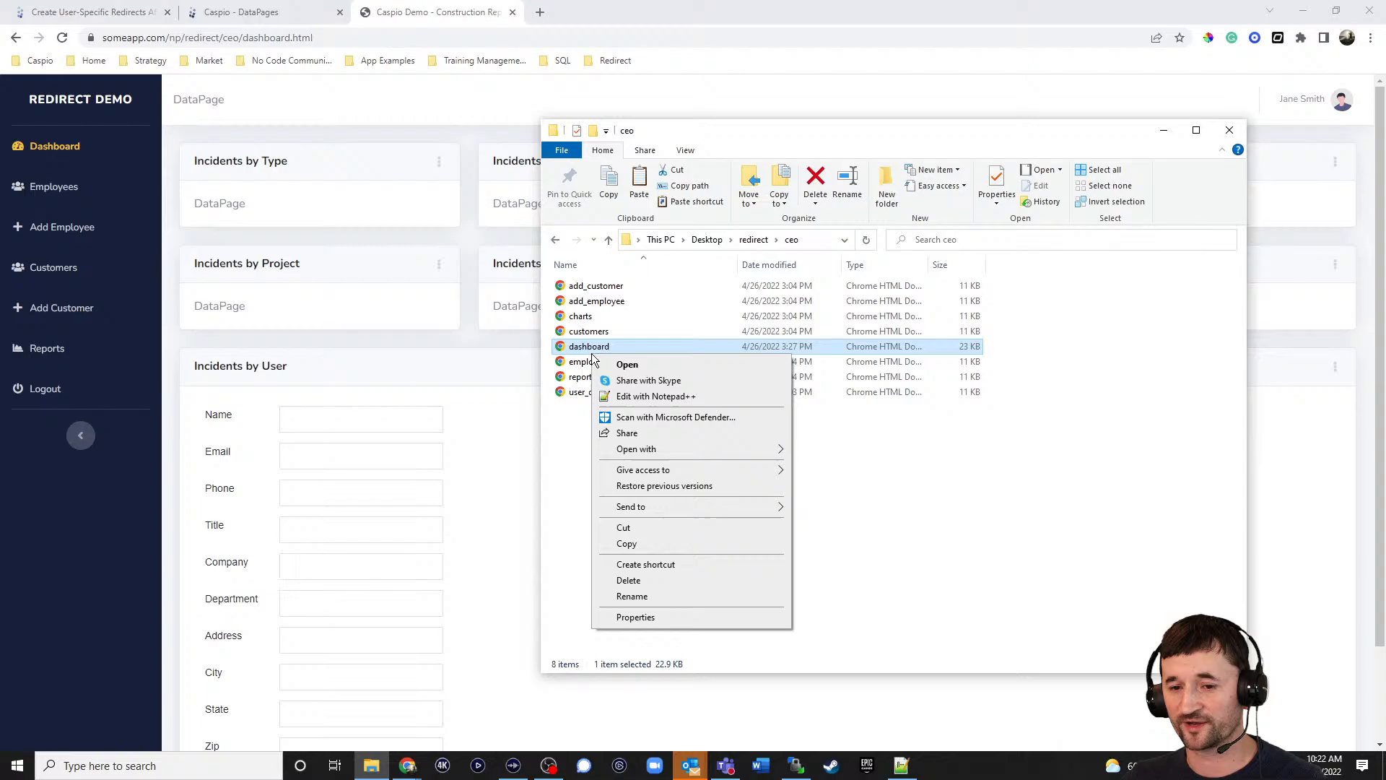
click(635, 396)
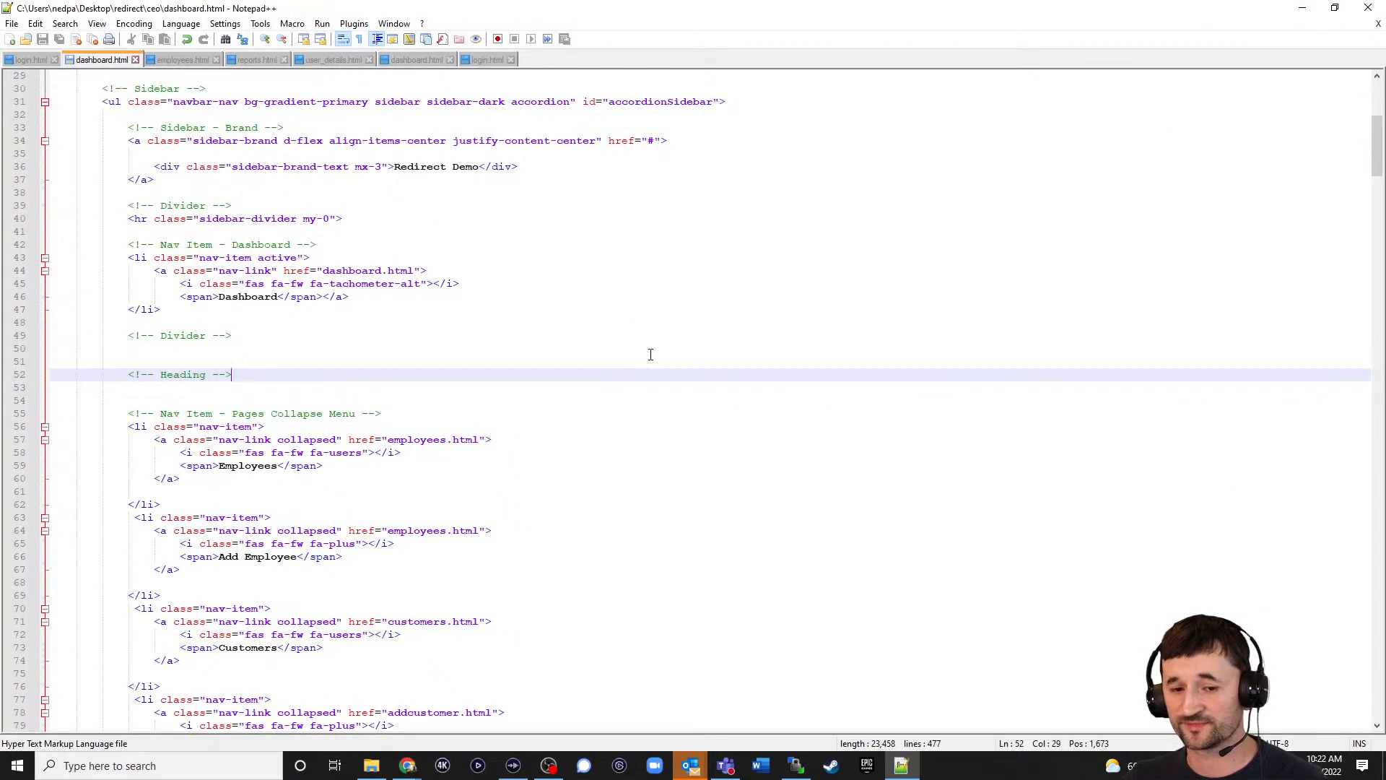
scroll(552, 332, down, 6)
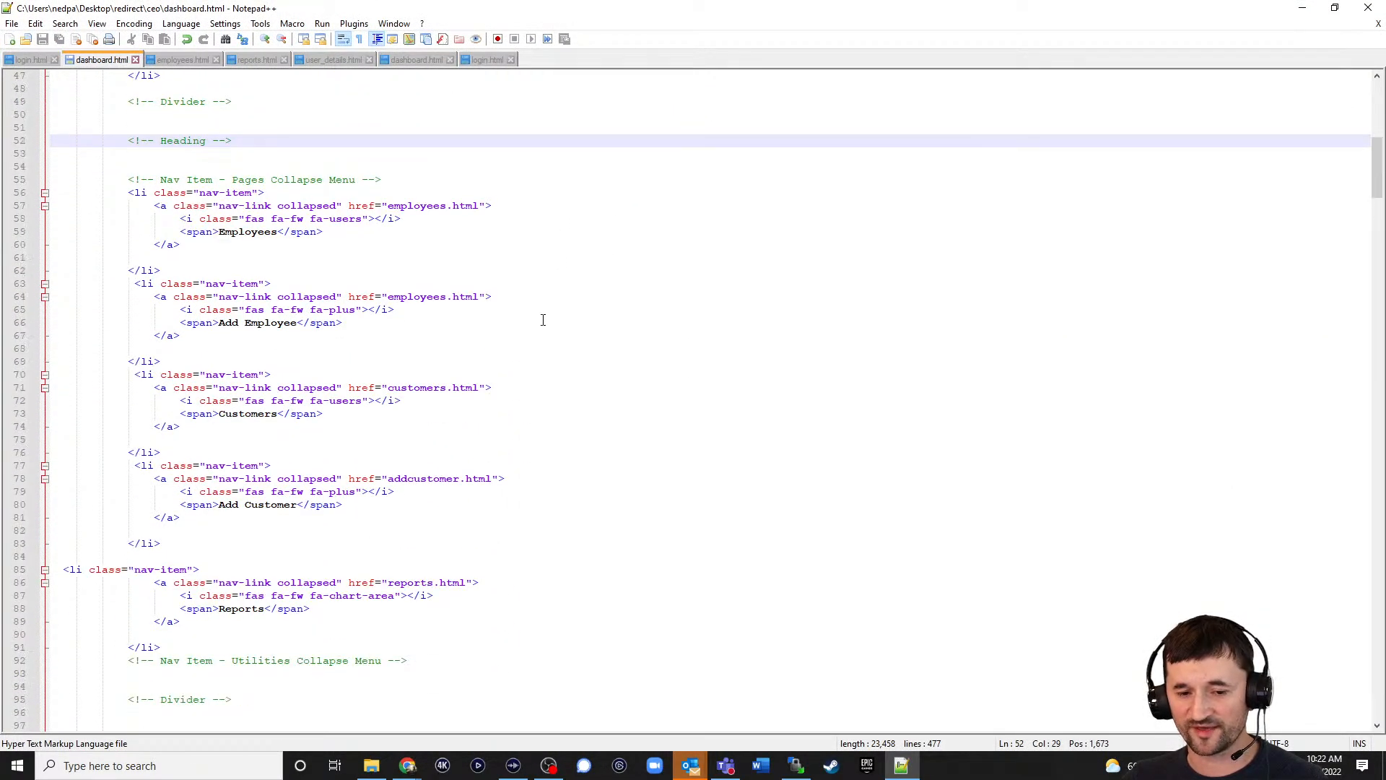
scroll(542, 320, down, 1)
Duplicate the Reports menu item as 'Charts' linking to charts.html and save the file.
drag(162, 608, 32, 531)
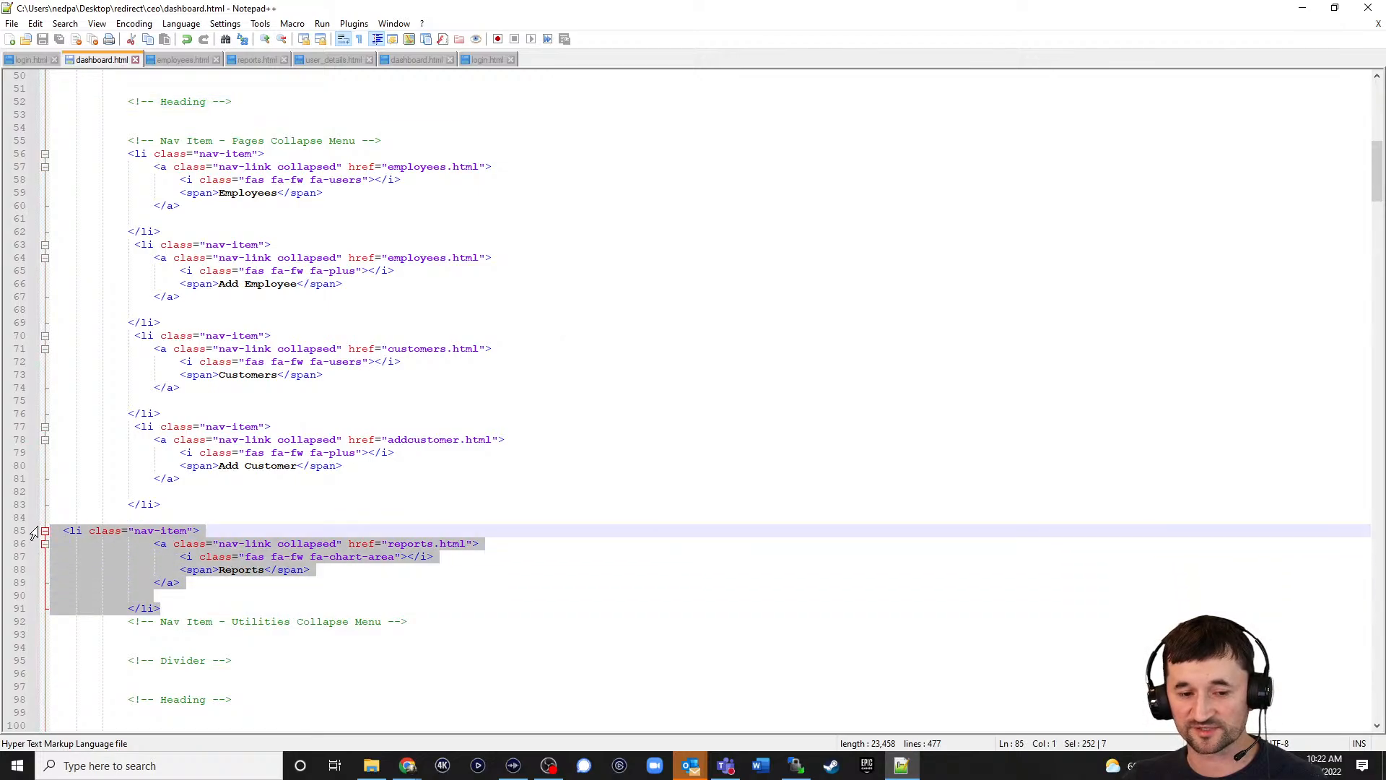
click(173, 607)
key(Return)
key(ctrl+v)
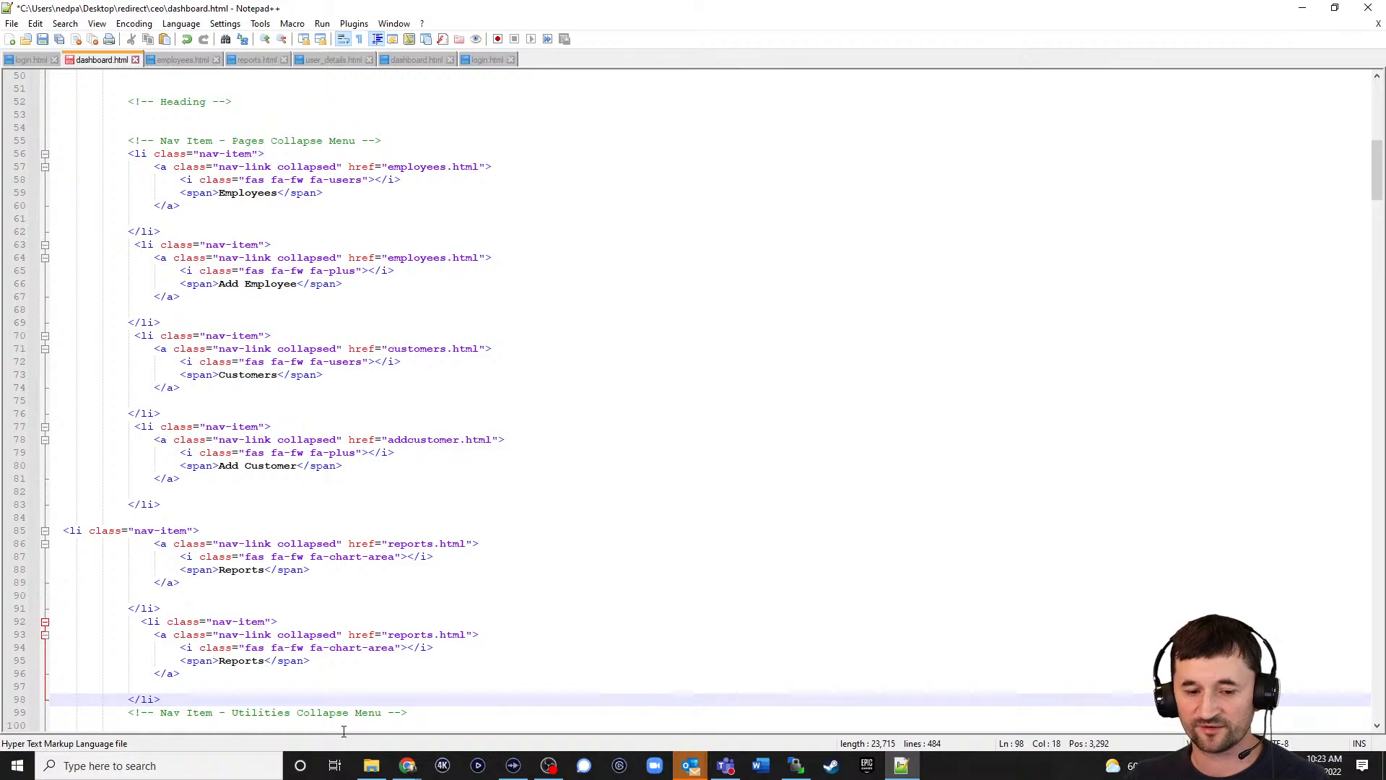
click(220, 660)
drag(220, 660, 265, 661)
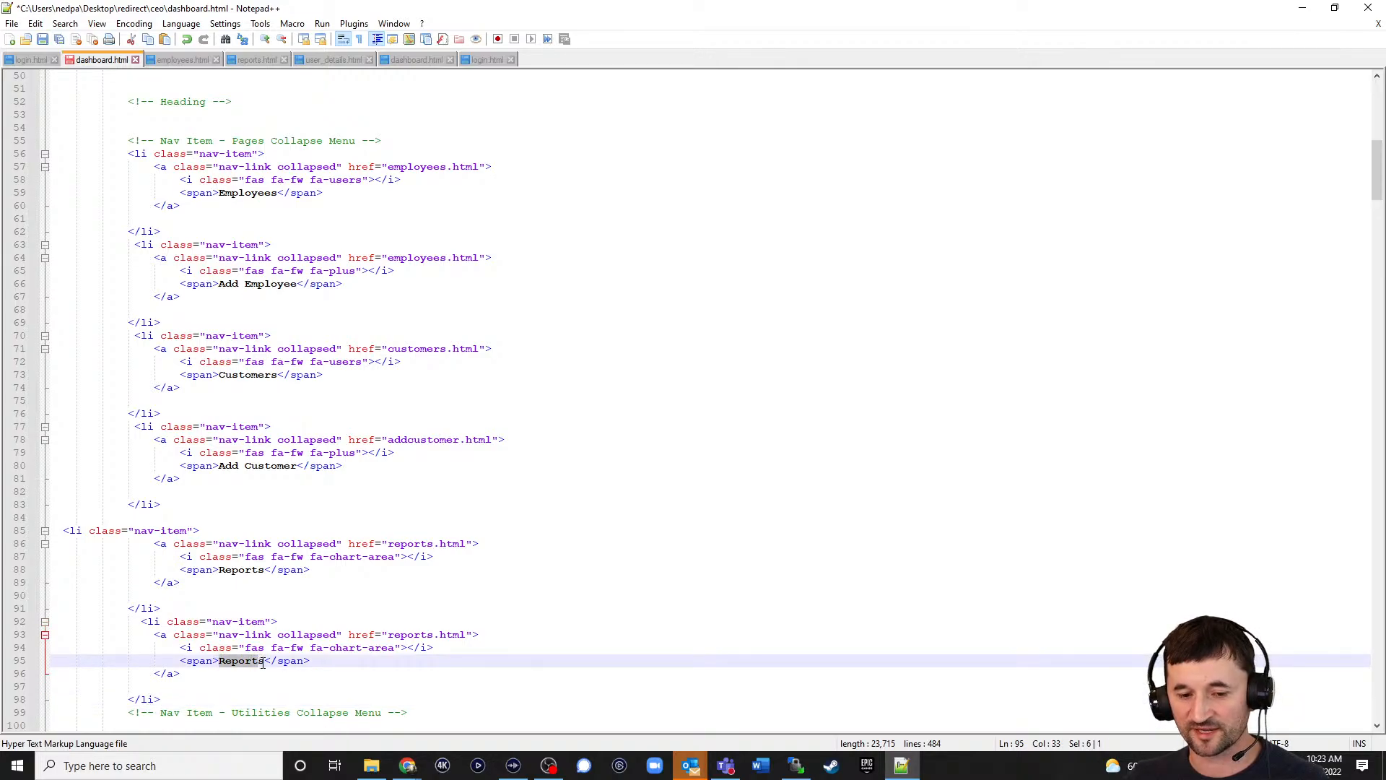
text(Charts)
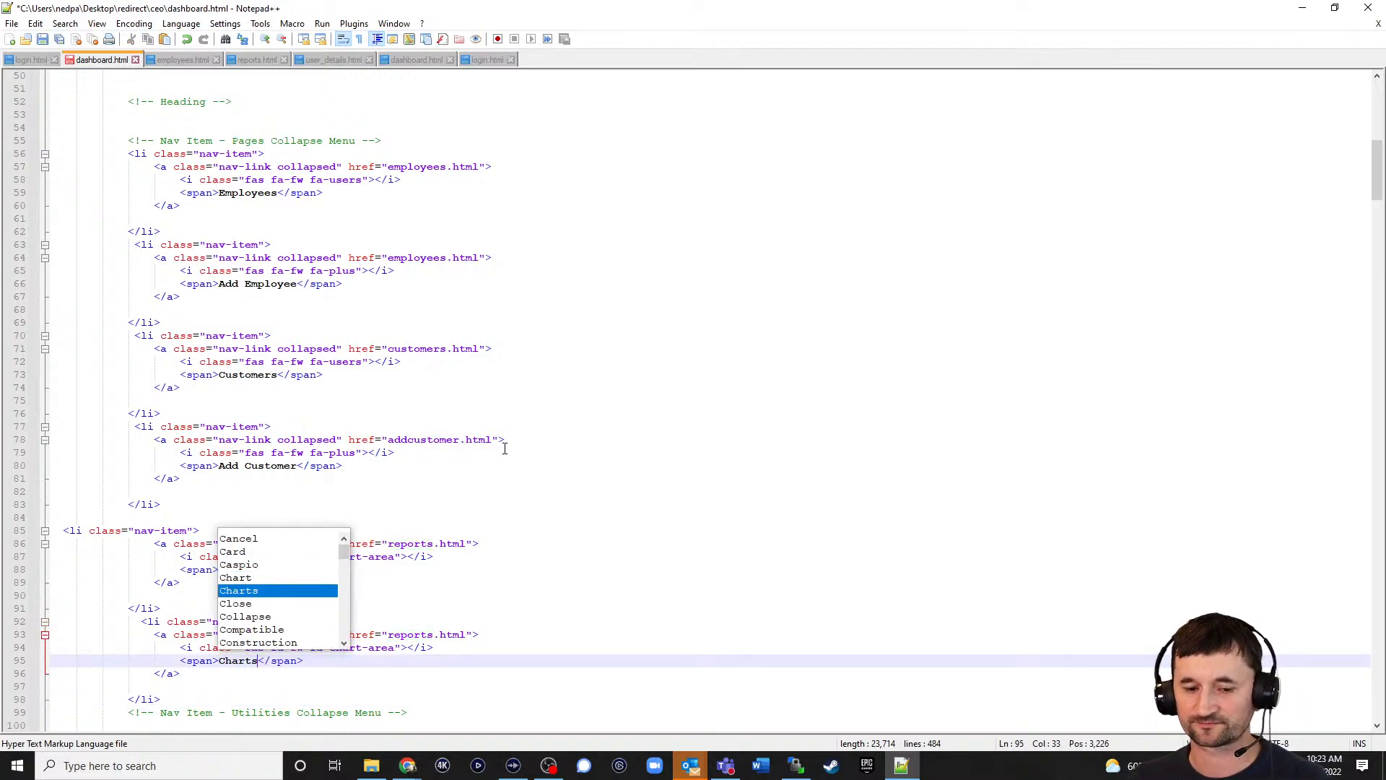
click(357, 696)
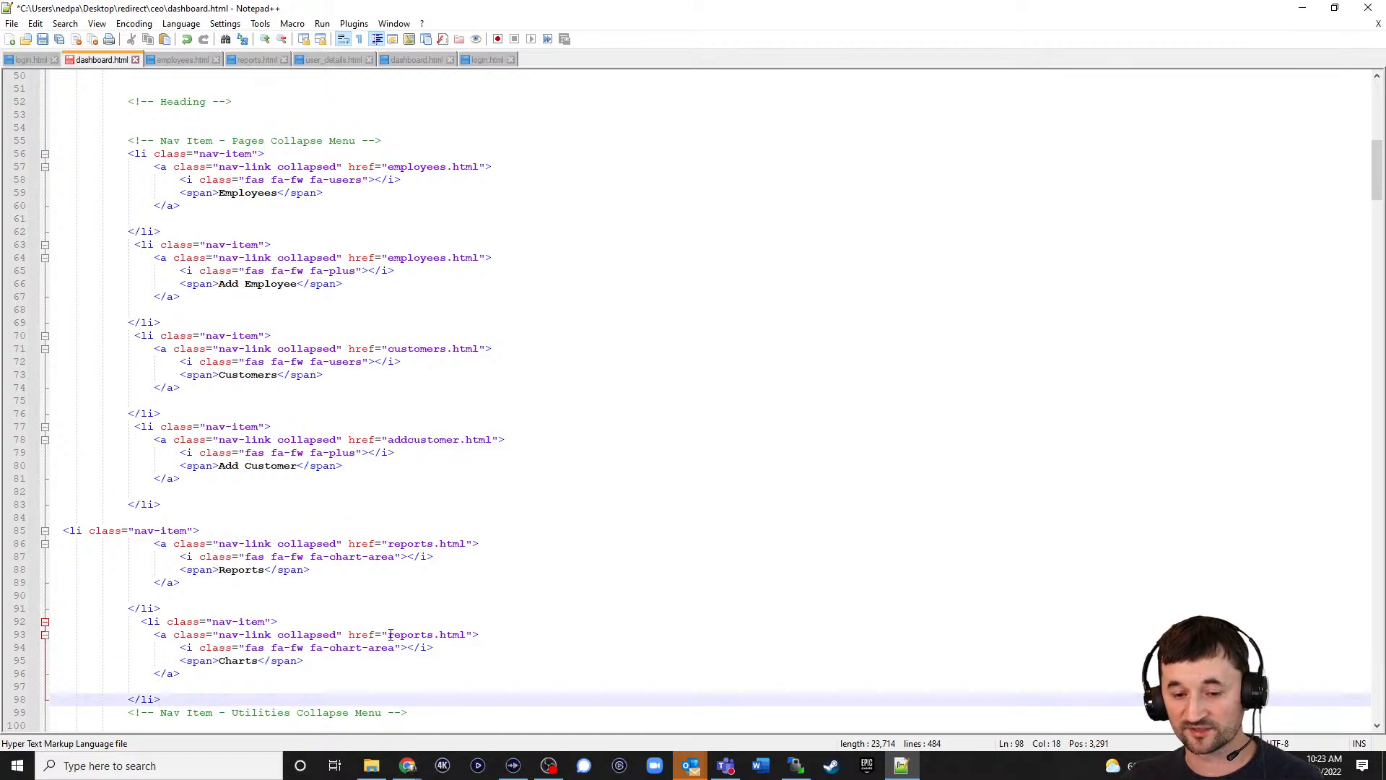
drag(388, 634, 433, 635)
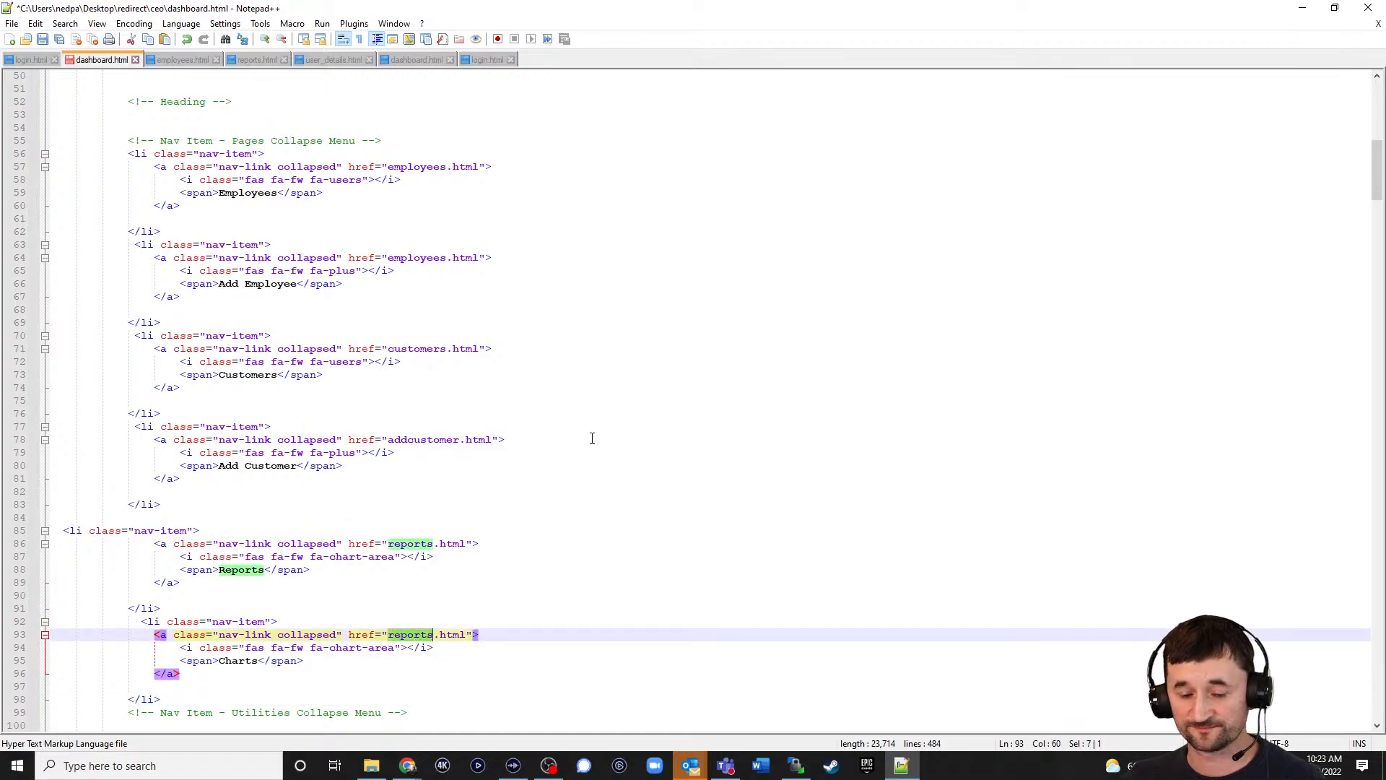
text(charts)
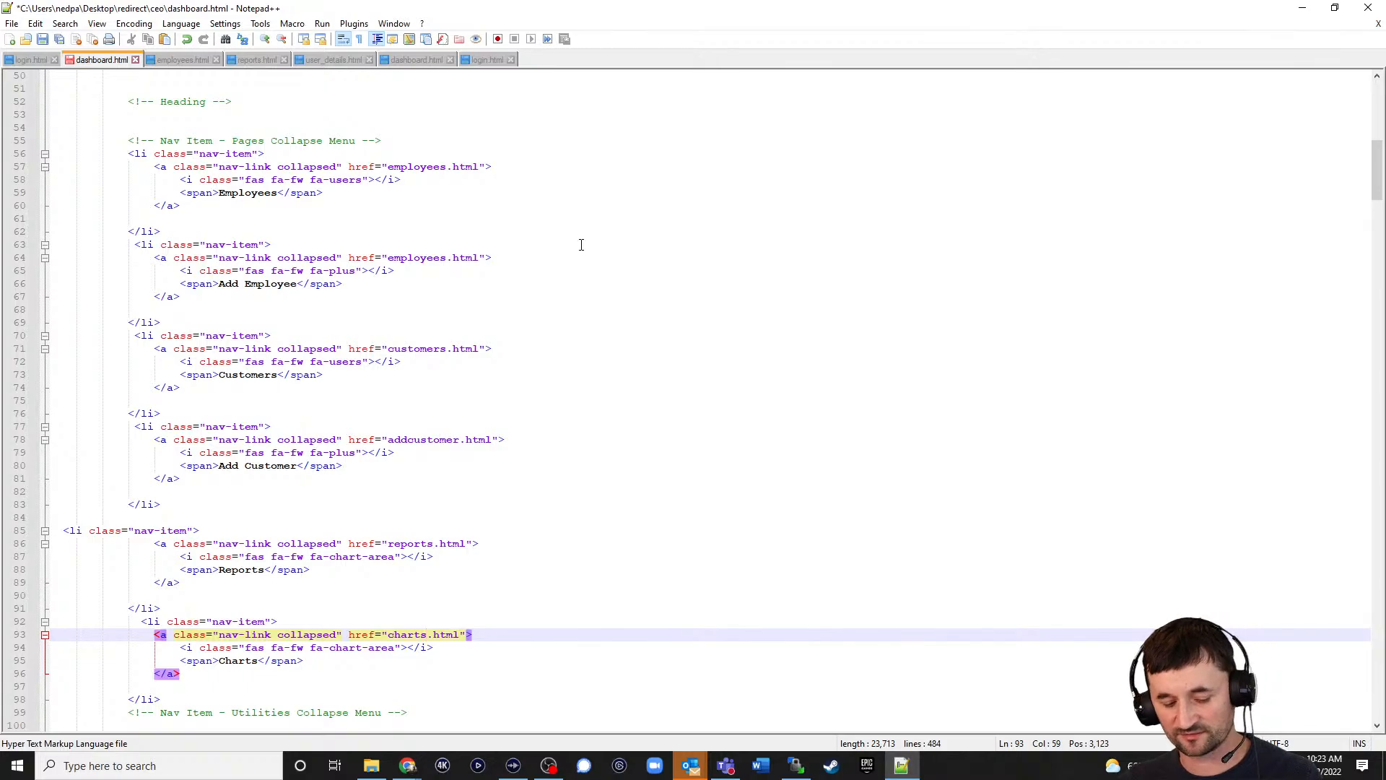
key(ctrl+s)
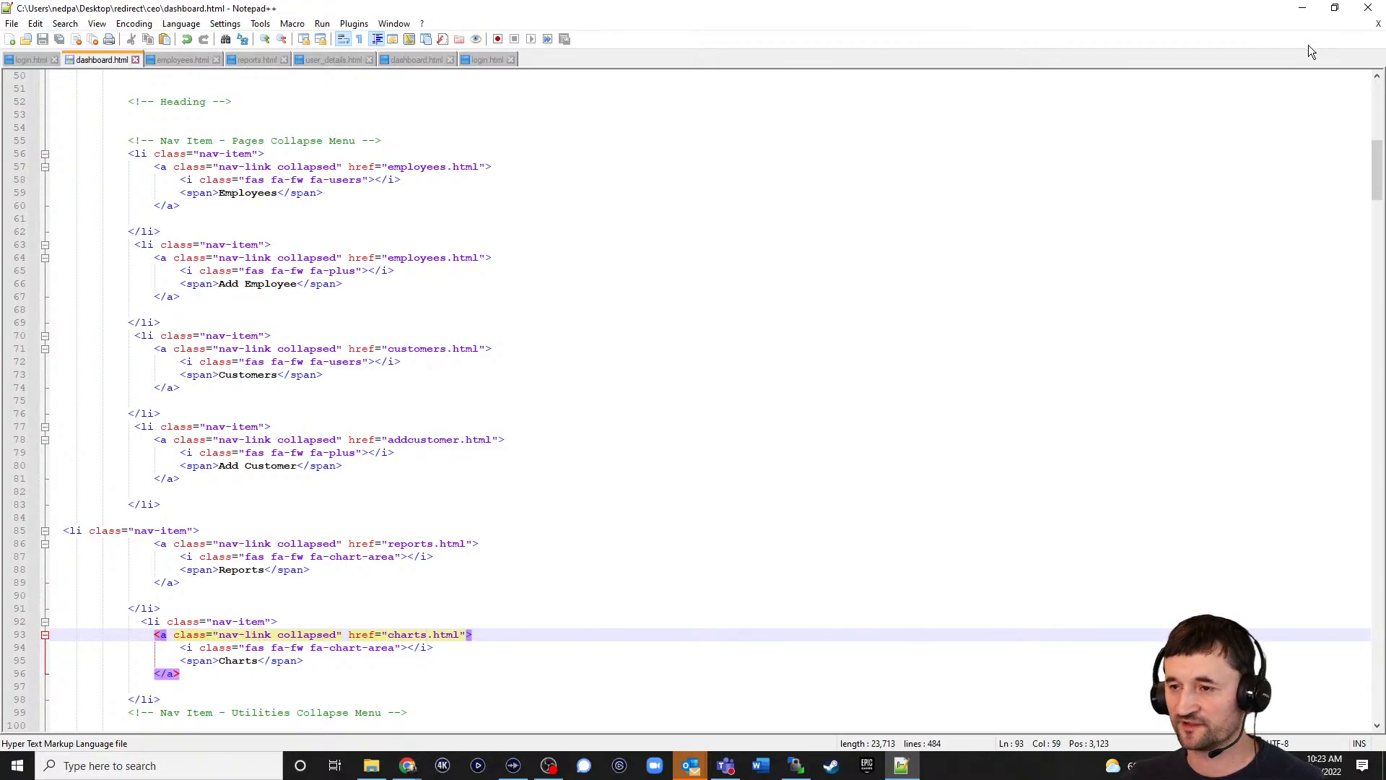
Upload the edited dashboard.html to the server's ceo folder, overwriting the old copy.
click(1301, 7)
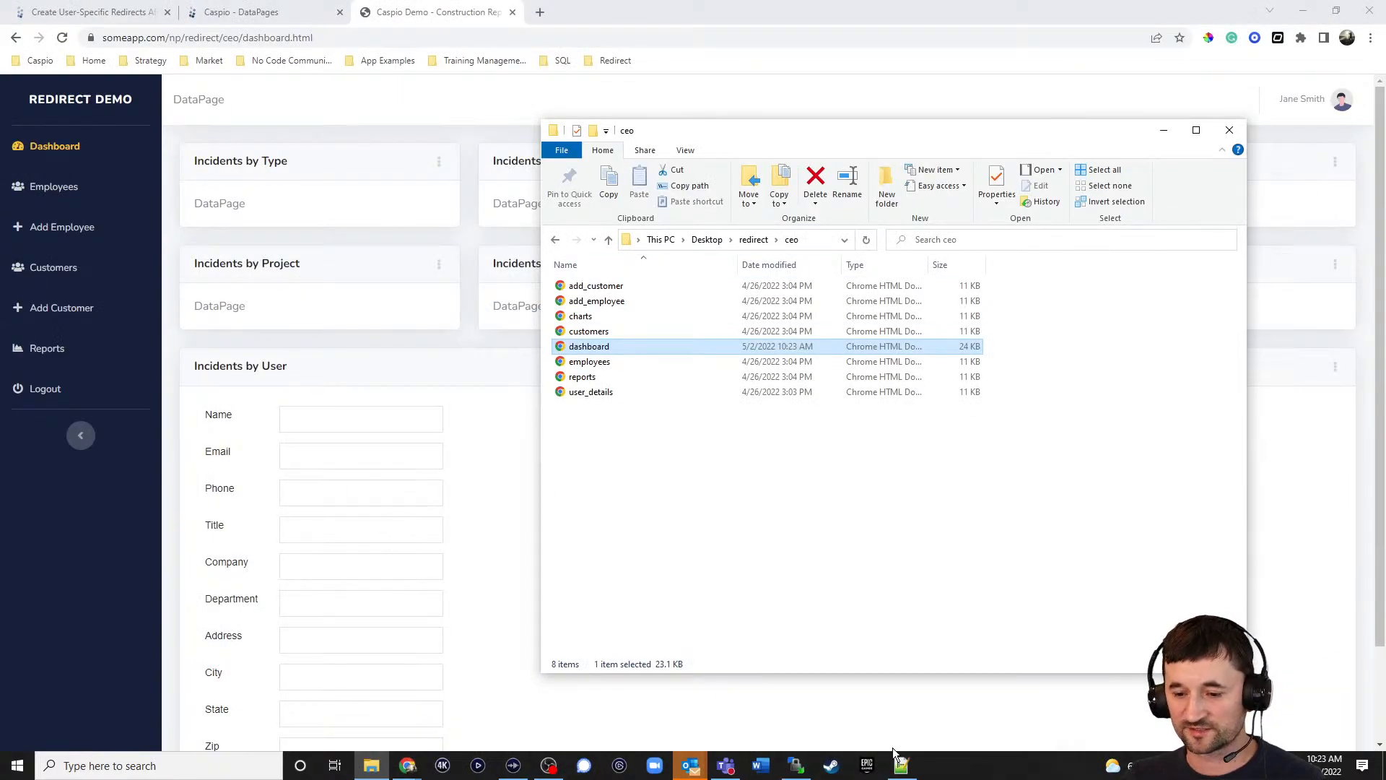
click(796, 765)
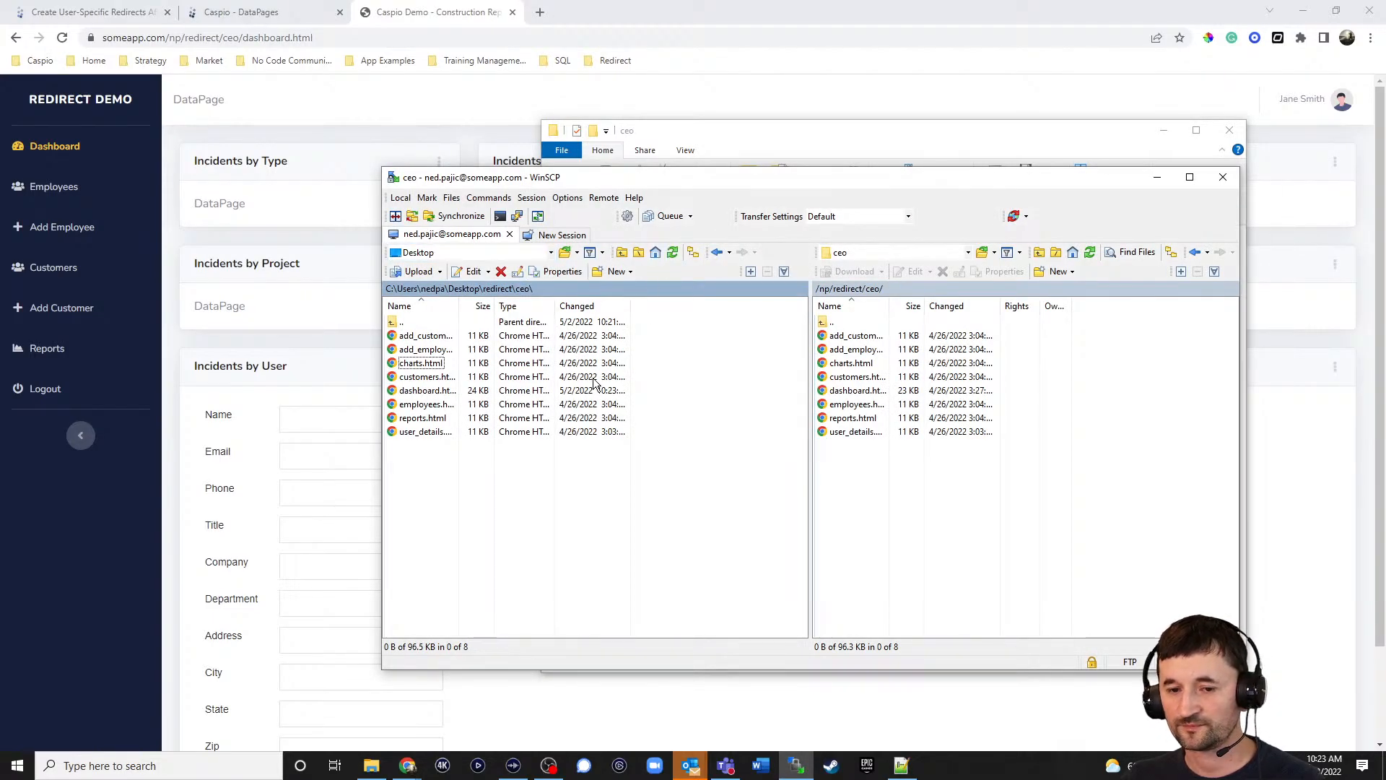
drag(425, 390, 874, 503)
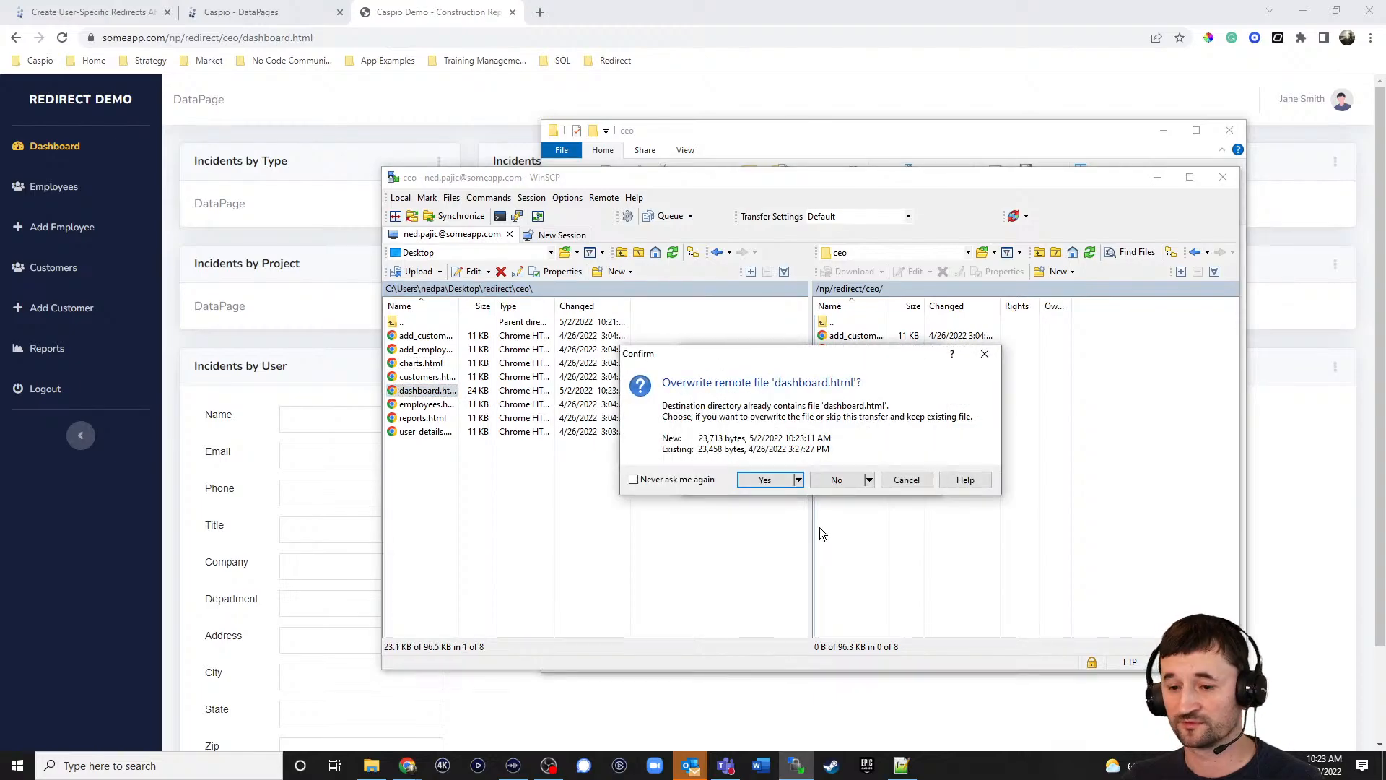
click(770, 480)
click(717, 15)
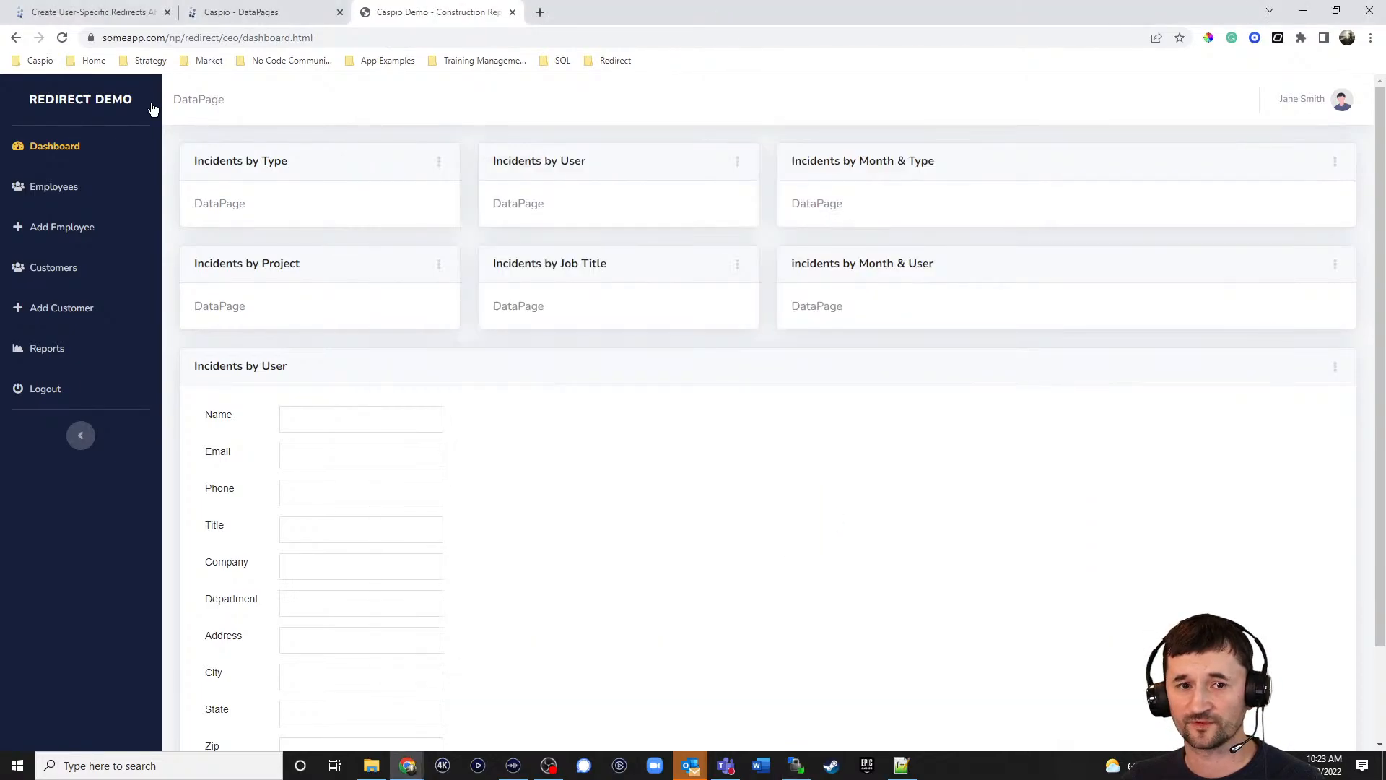
Reload the CEO dashboard to confirm the new Charts link, then return to Caspio DataPages.
click(64, 37)
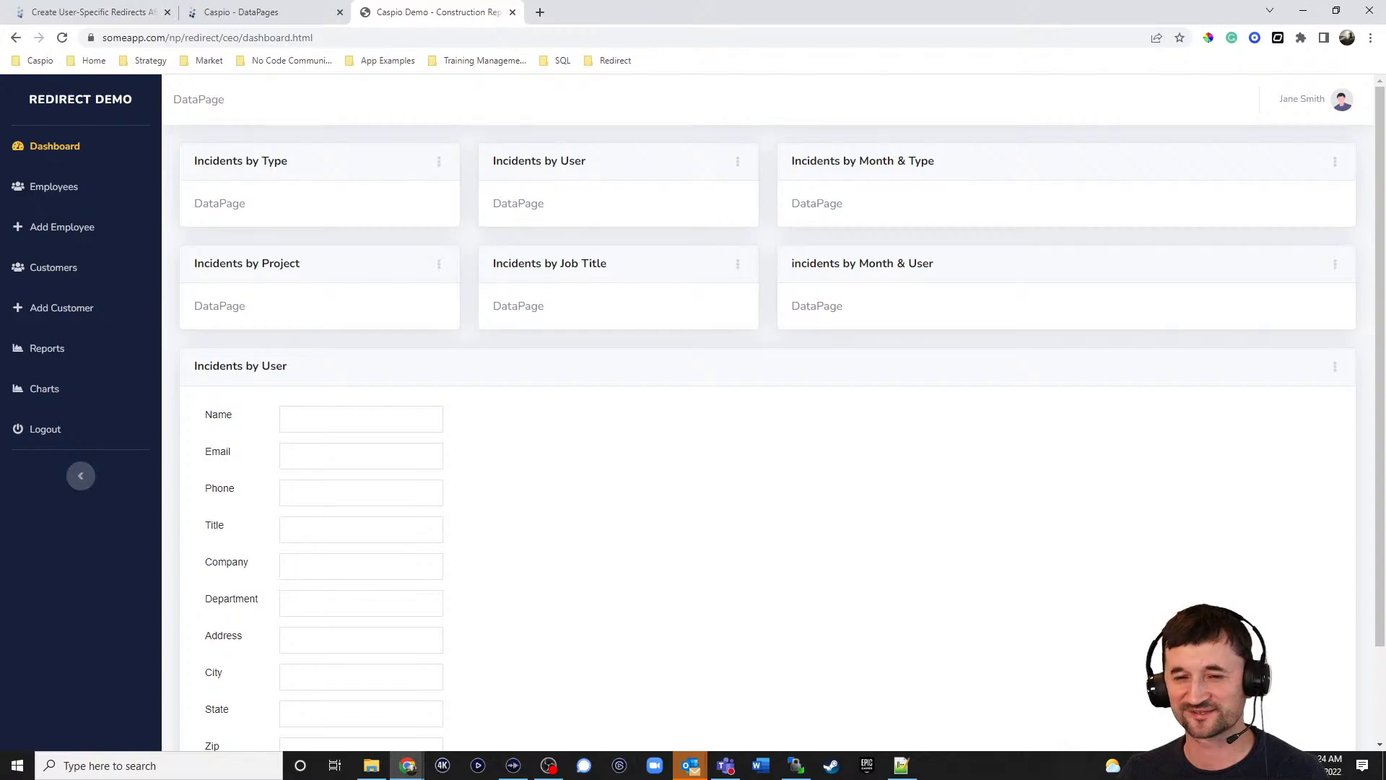
click(282, 13)
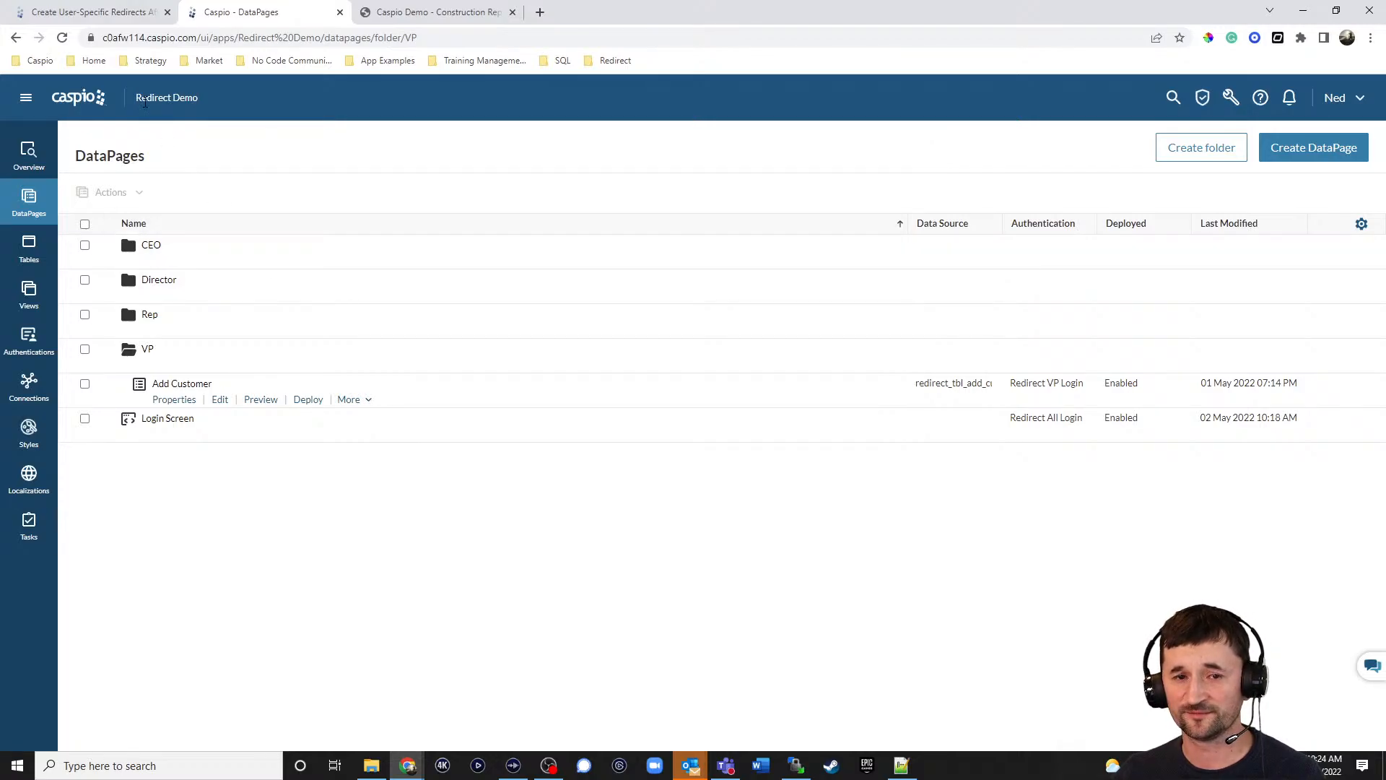
Return to the Caspio Applications list using the Caspio logo.
click(96, 104)
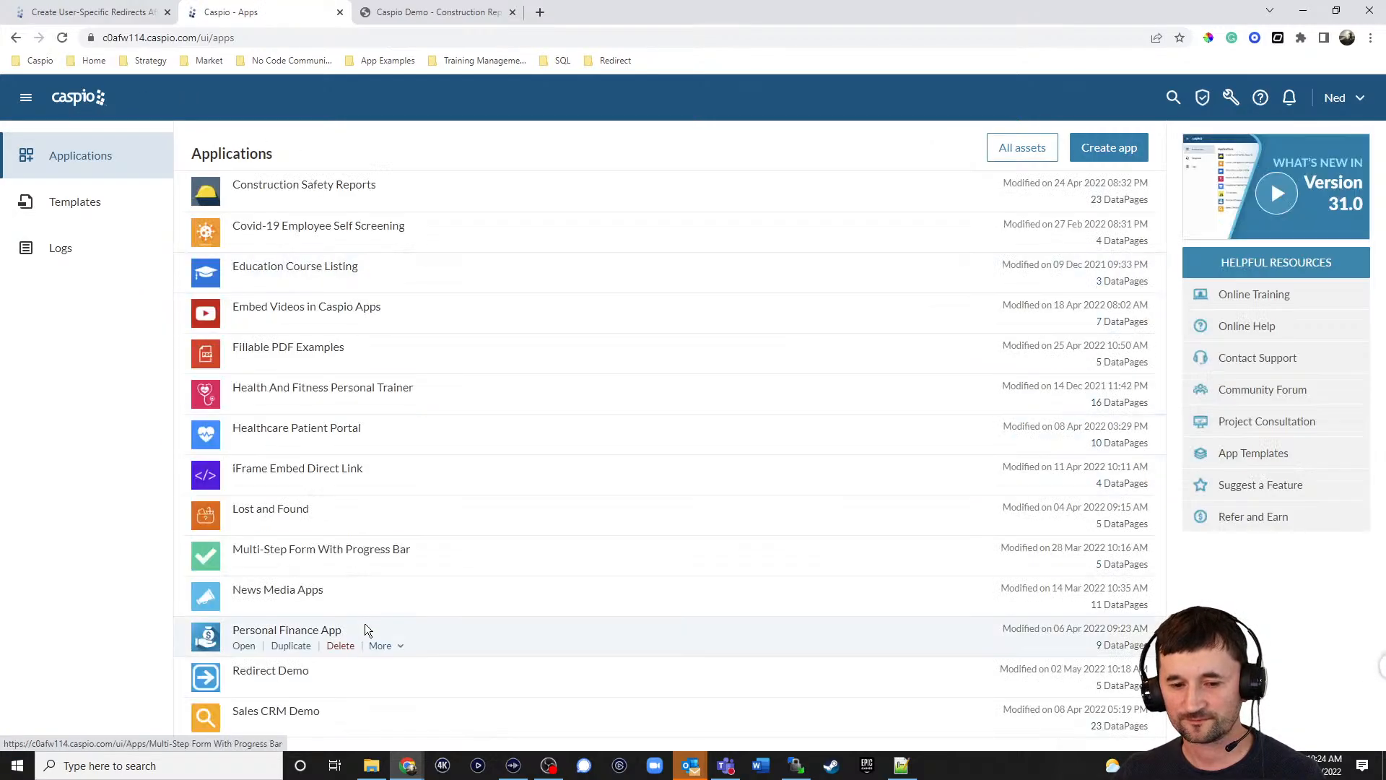